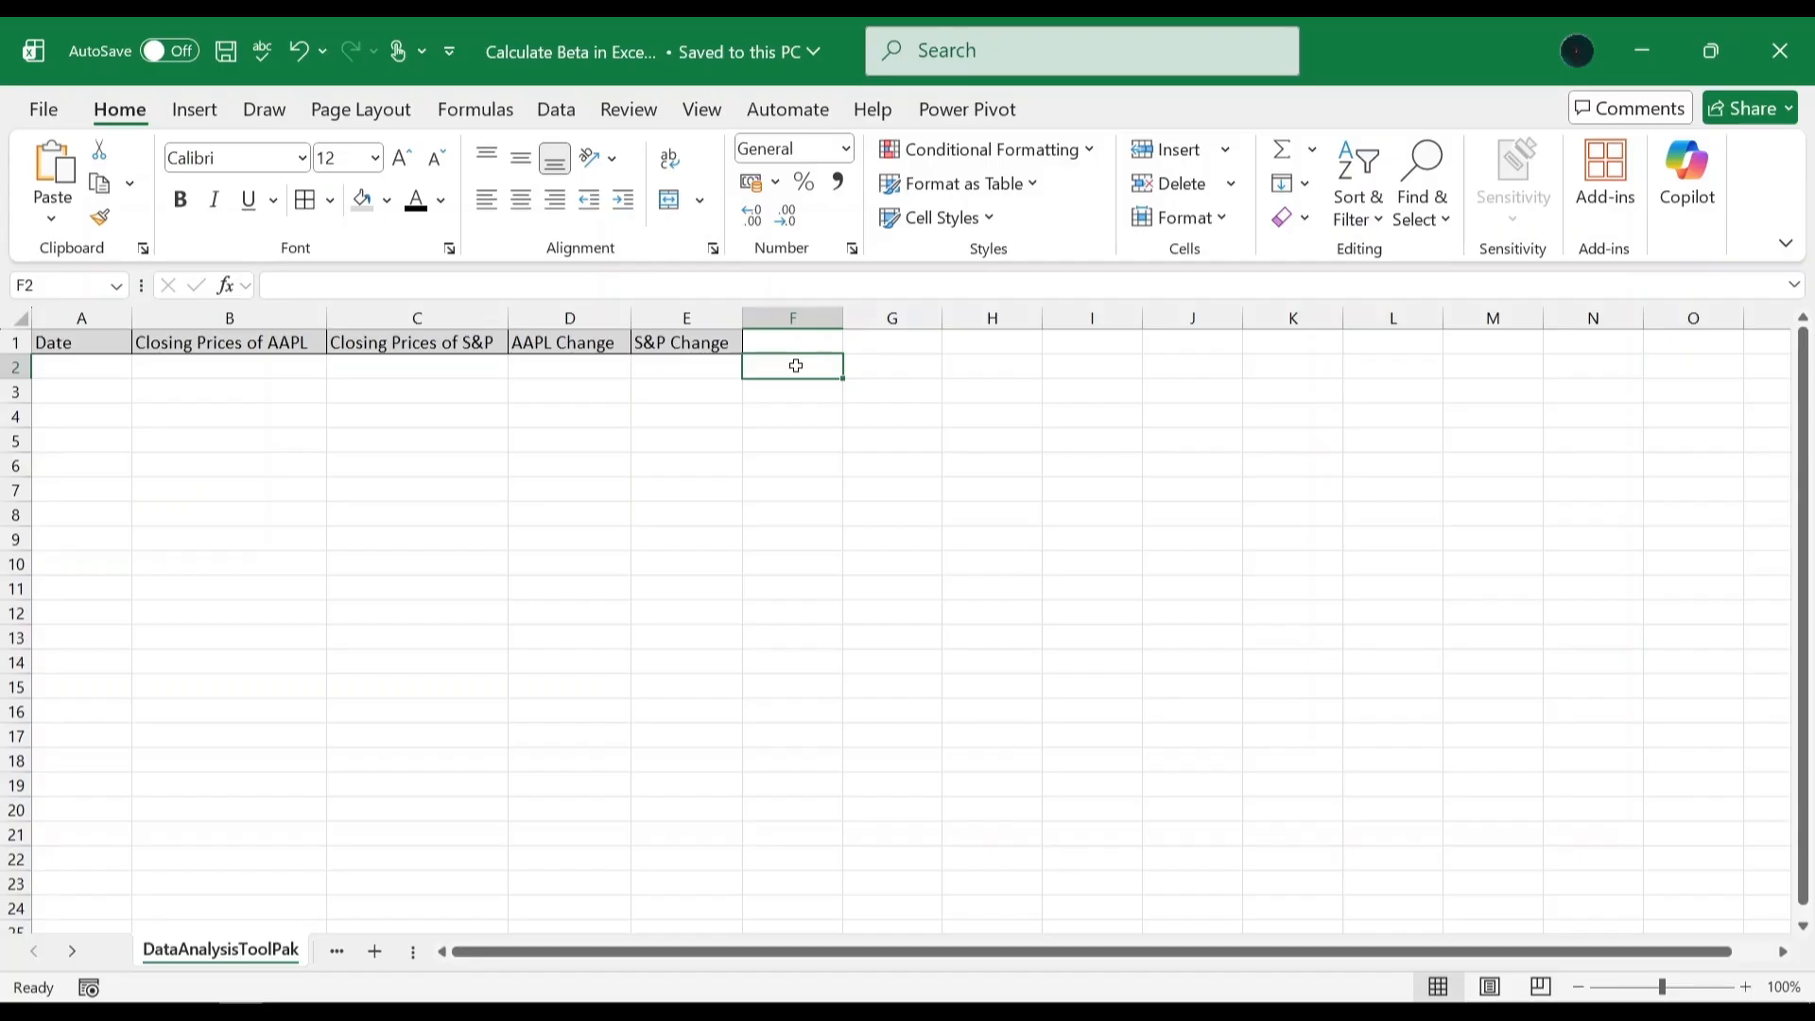
Enter =STOCKHISTORY("AAPL",TODAY()-28,TODAY(),0,1) in cell G1 to retrieve Apple's dates and closing prices
{"action": "left_click", "coordinate": [875, 340]}
{"action": "left_click", "coordinate": [274, 285]}
{"action": "type", "text": "=STOCKHISTORY(\"AAPL\",TODAY()-28,TODAY(),0,1)"}
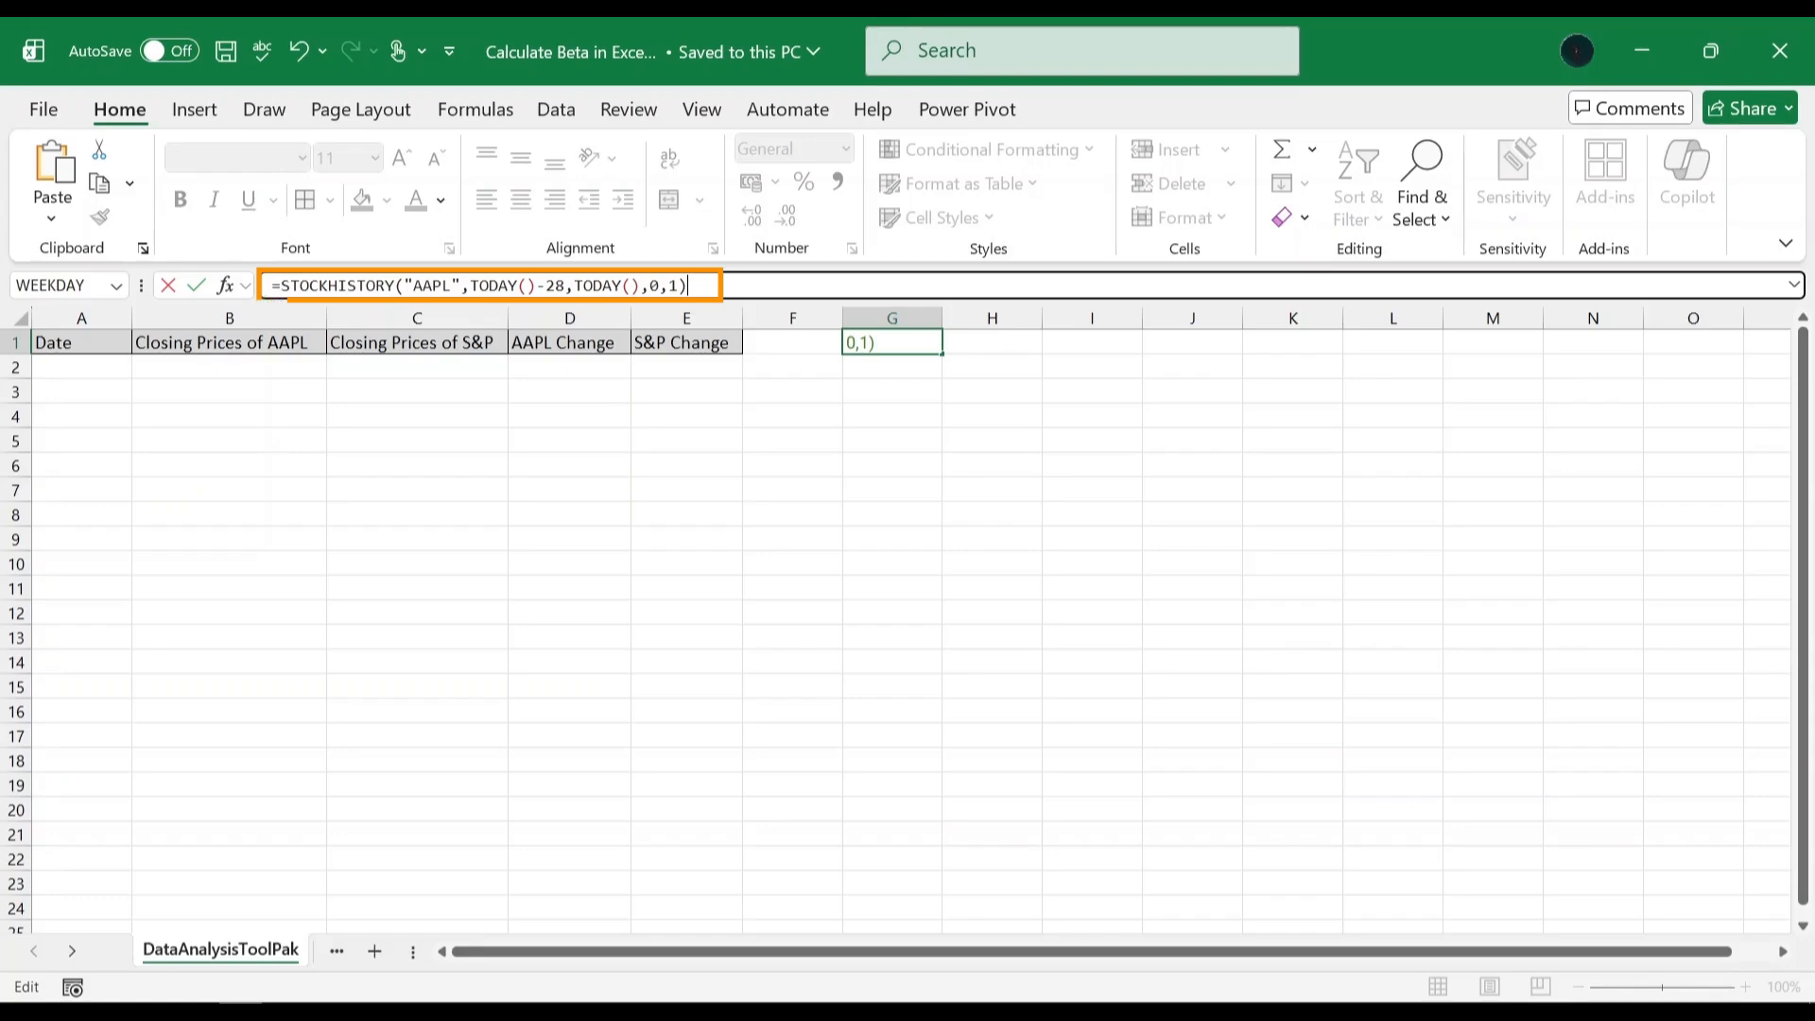
{"action": "key", "text": "Return"}
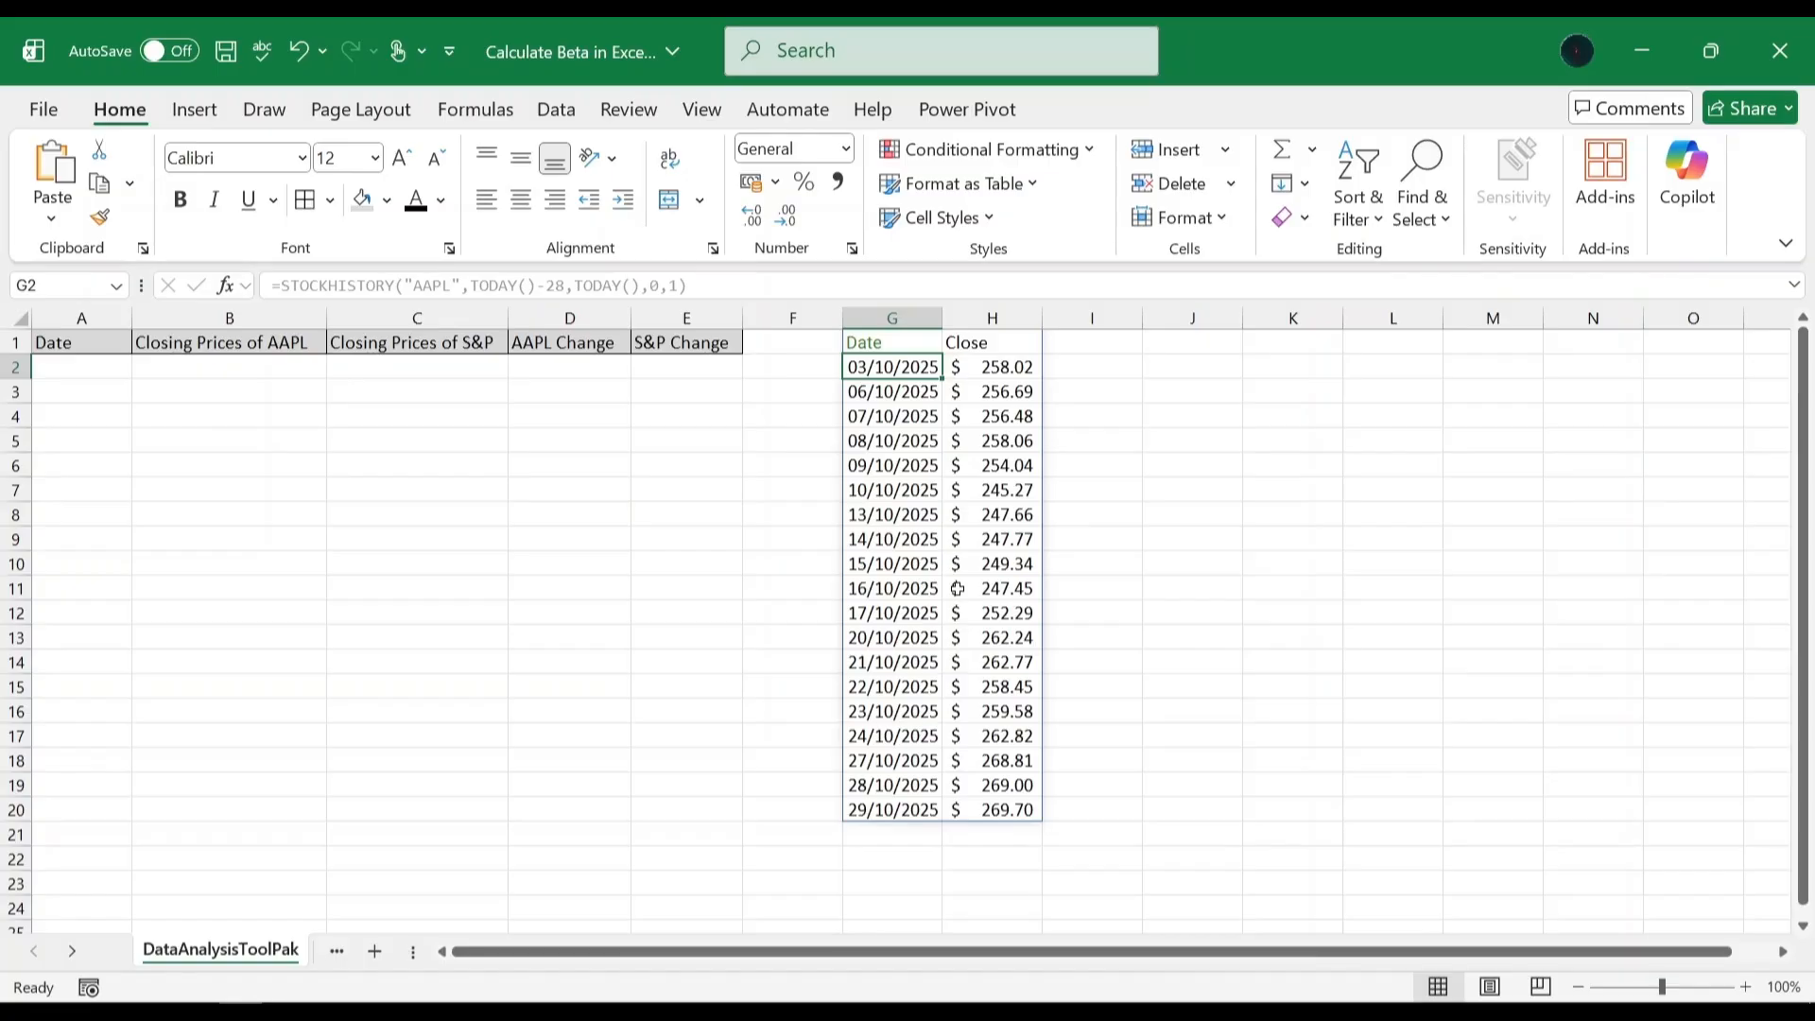
Enter =STOCKHISTORY("S&P 500",TODAY()-28,TODAY(),0,1) in cell I1 to retrieve the index's dates and closing prices
{"action": "left_click", "coordinate": [1093, 343]}
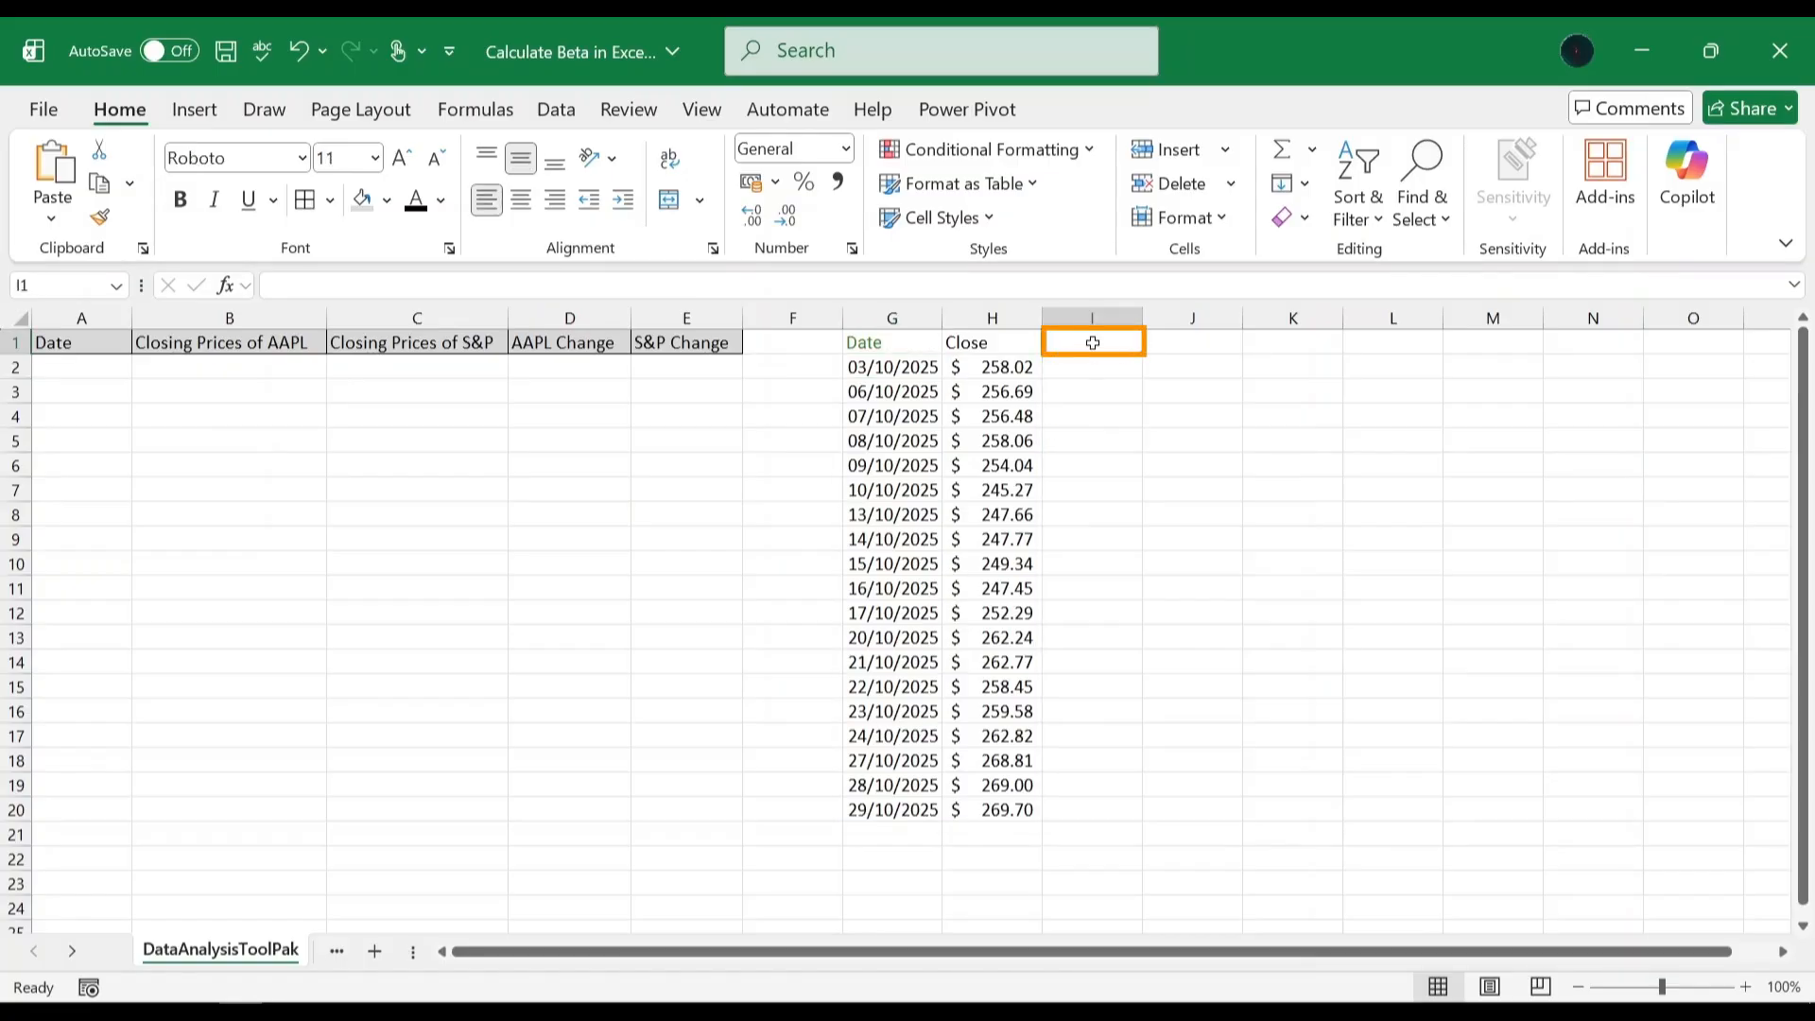
{"action": "type", "text": "=STOCKHISTORY(\"S&P 500\",TODAY()-28,TODAY(),0,1)"}
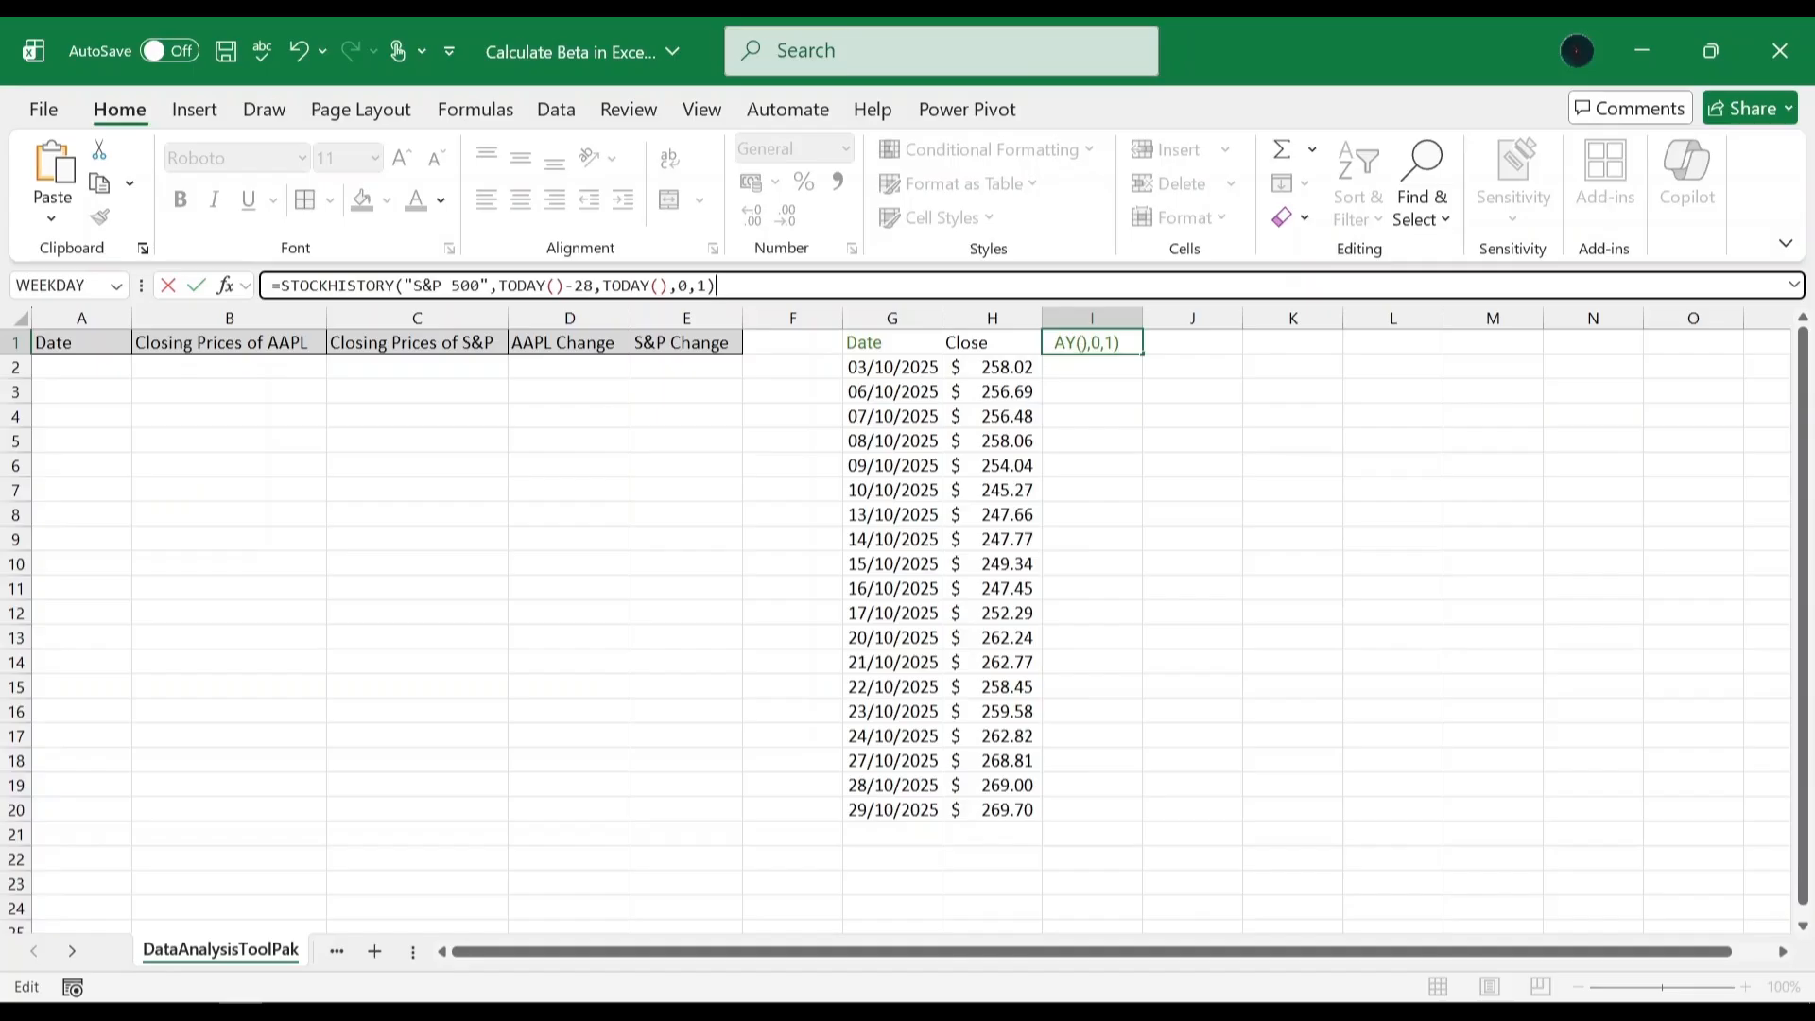
{"action": "key", "text": "Return"}
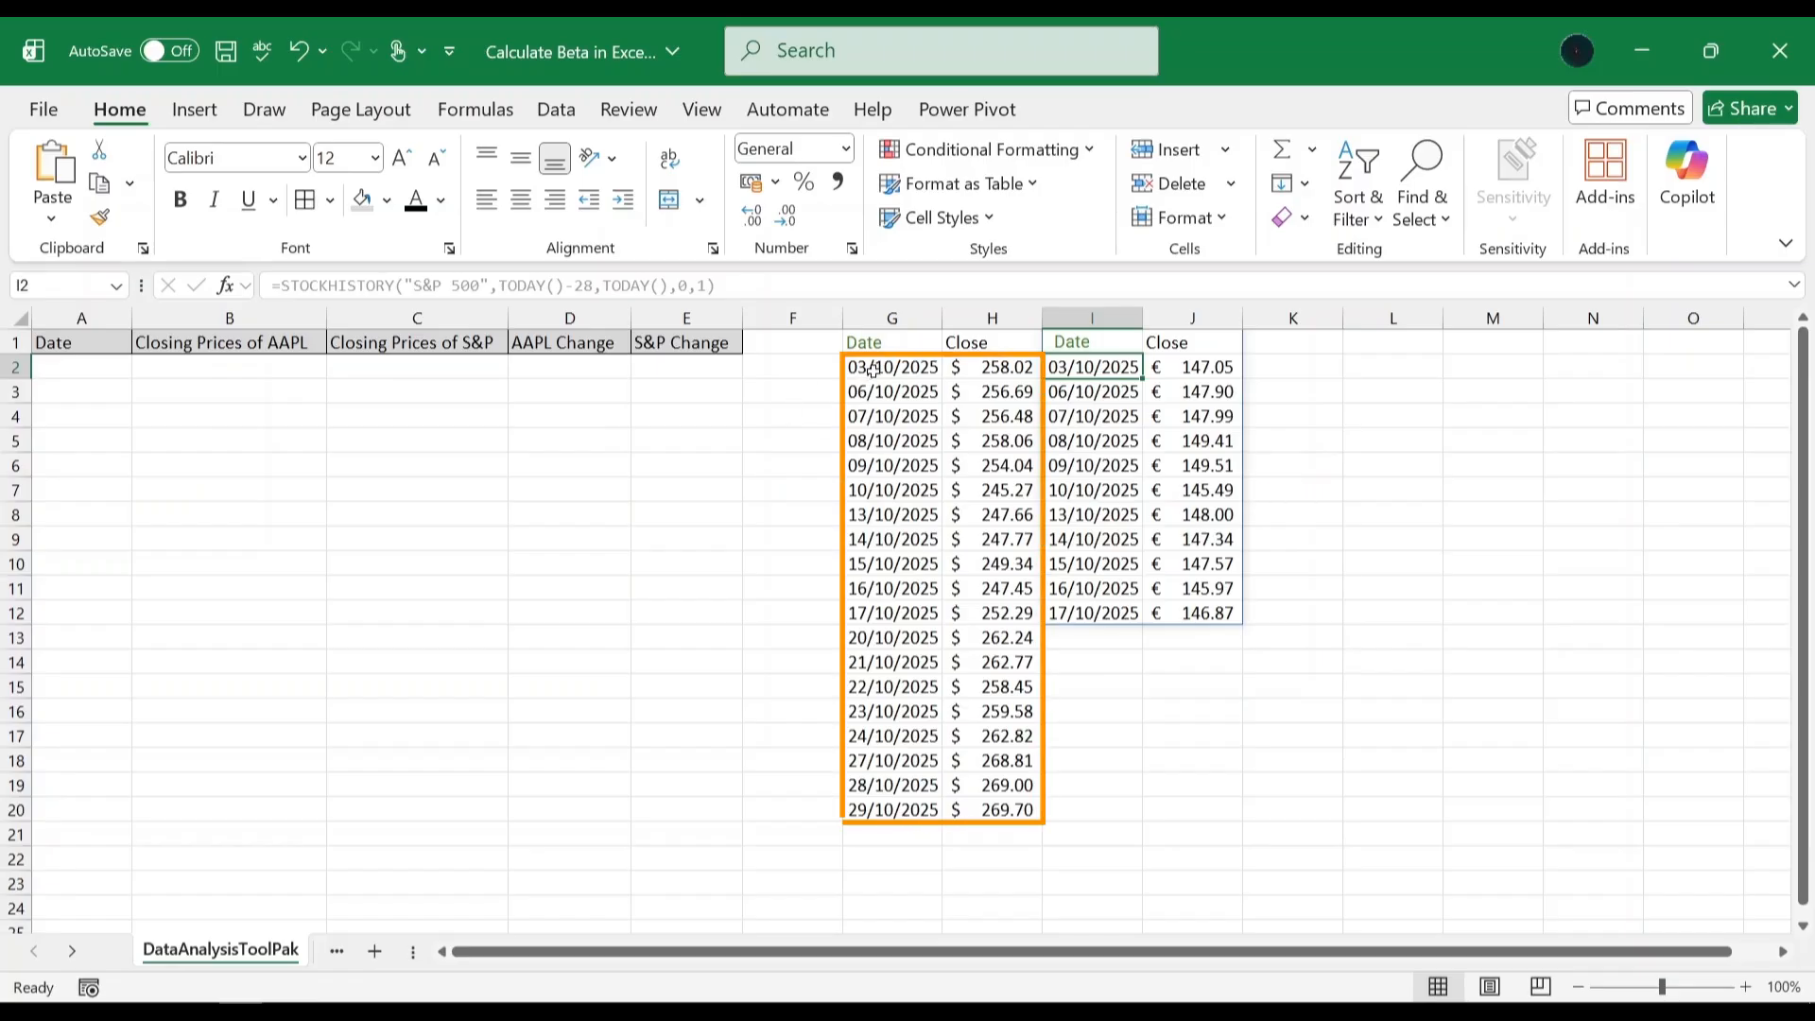
Copy the AAPL dates and closing prices in G2:H20 and paste them as values starting at A2
{"action": "left_click_drag", "start_coordinate": [872, 368], "coordinate": [977, 813]}
{"action": "key", "text": "ctrl+c"}
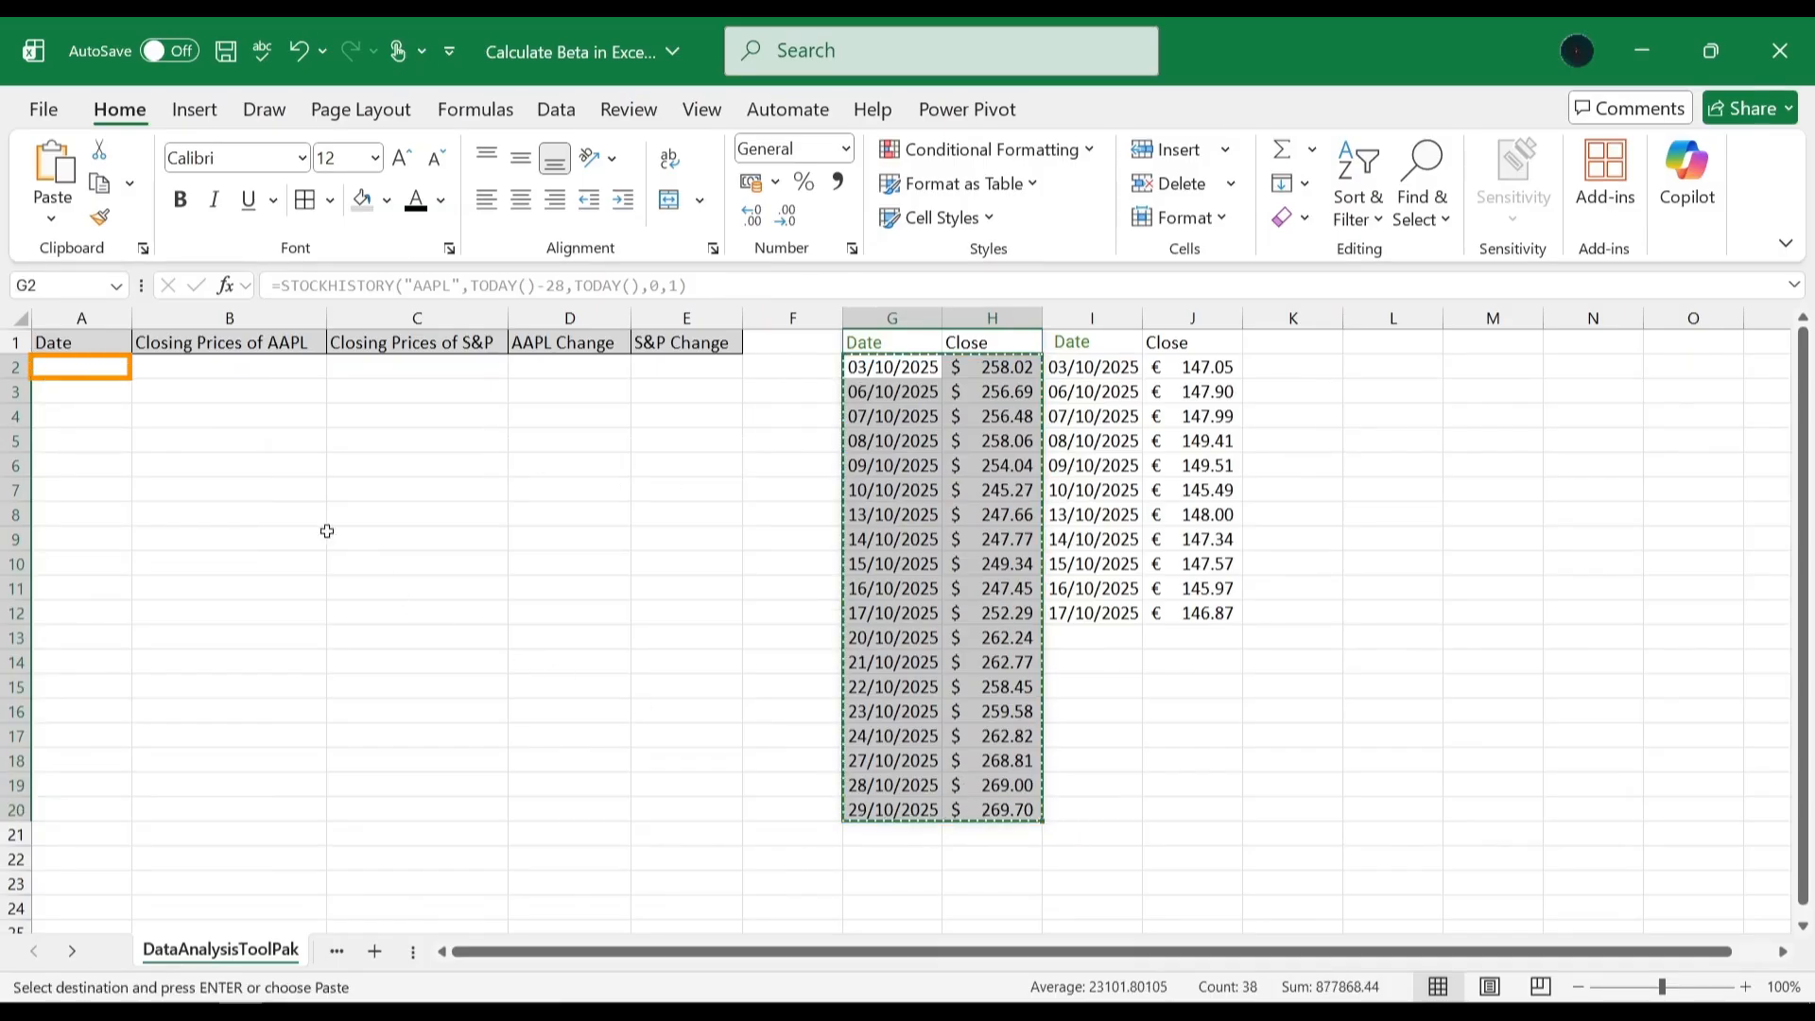
{"action": "right_click", "coordinate": [111, 369]}
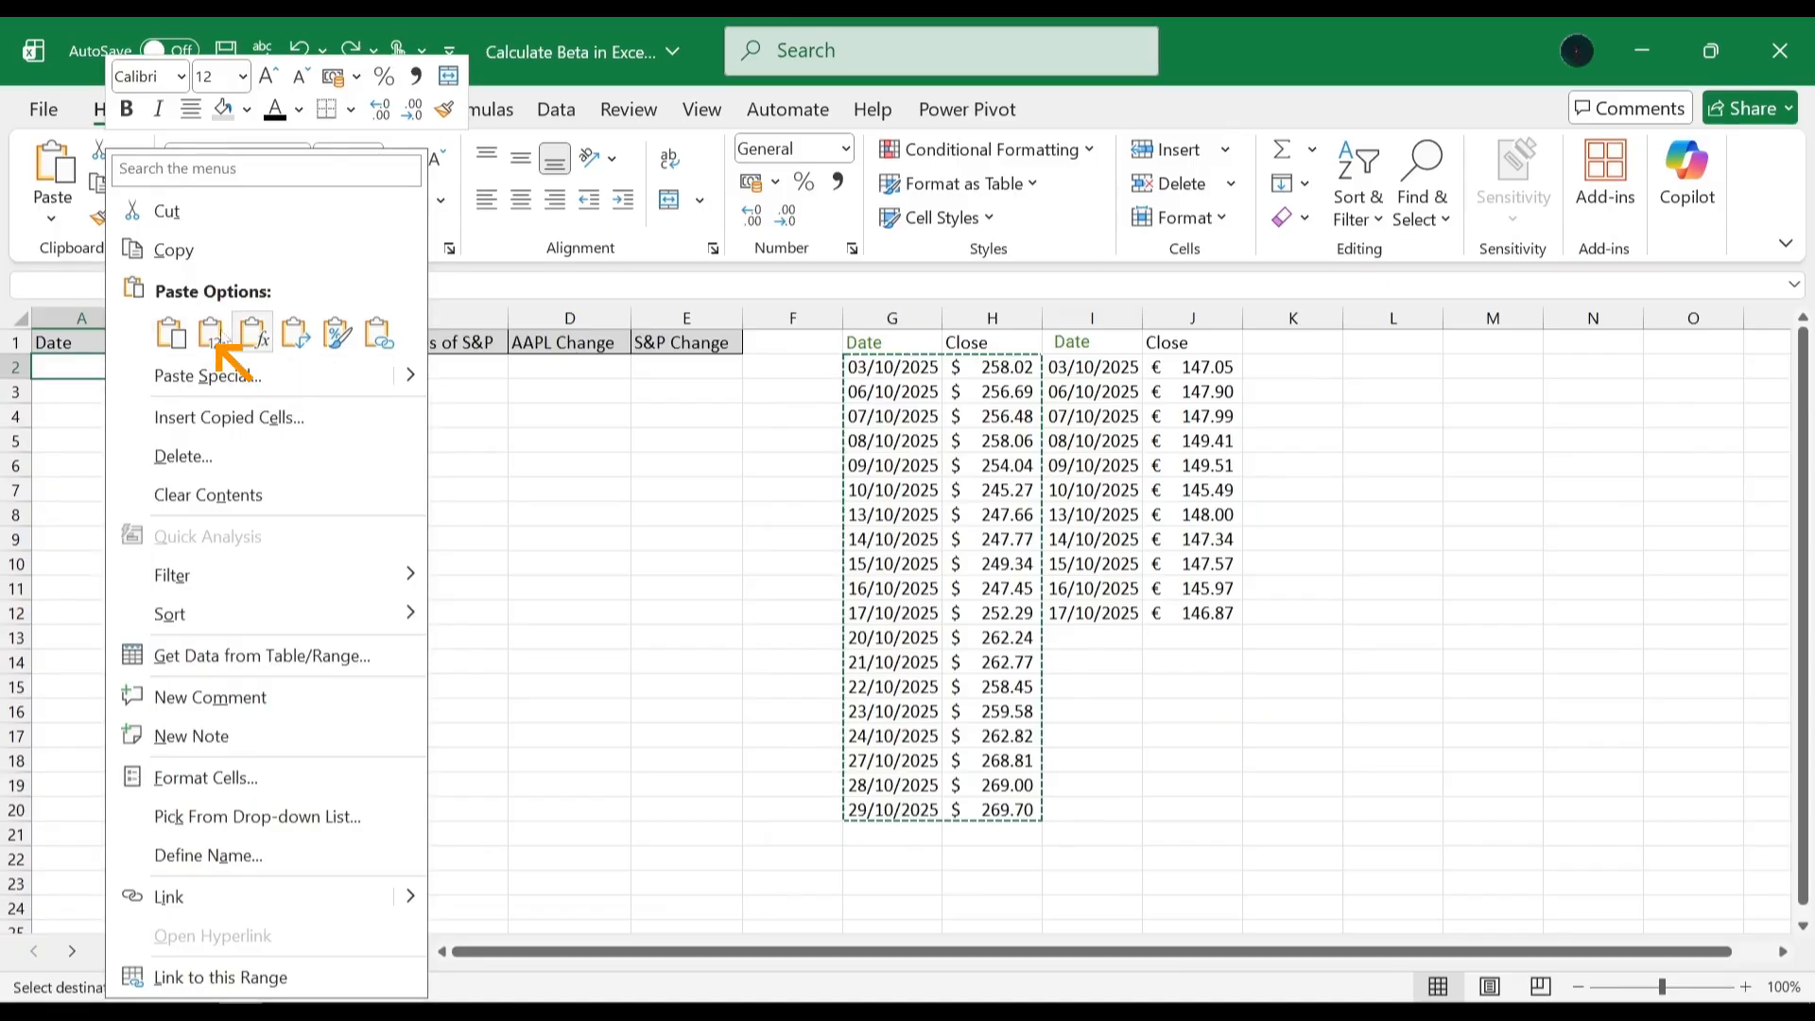
{"action": "left_click", "coordinate": [210, 332]}
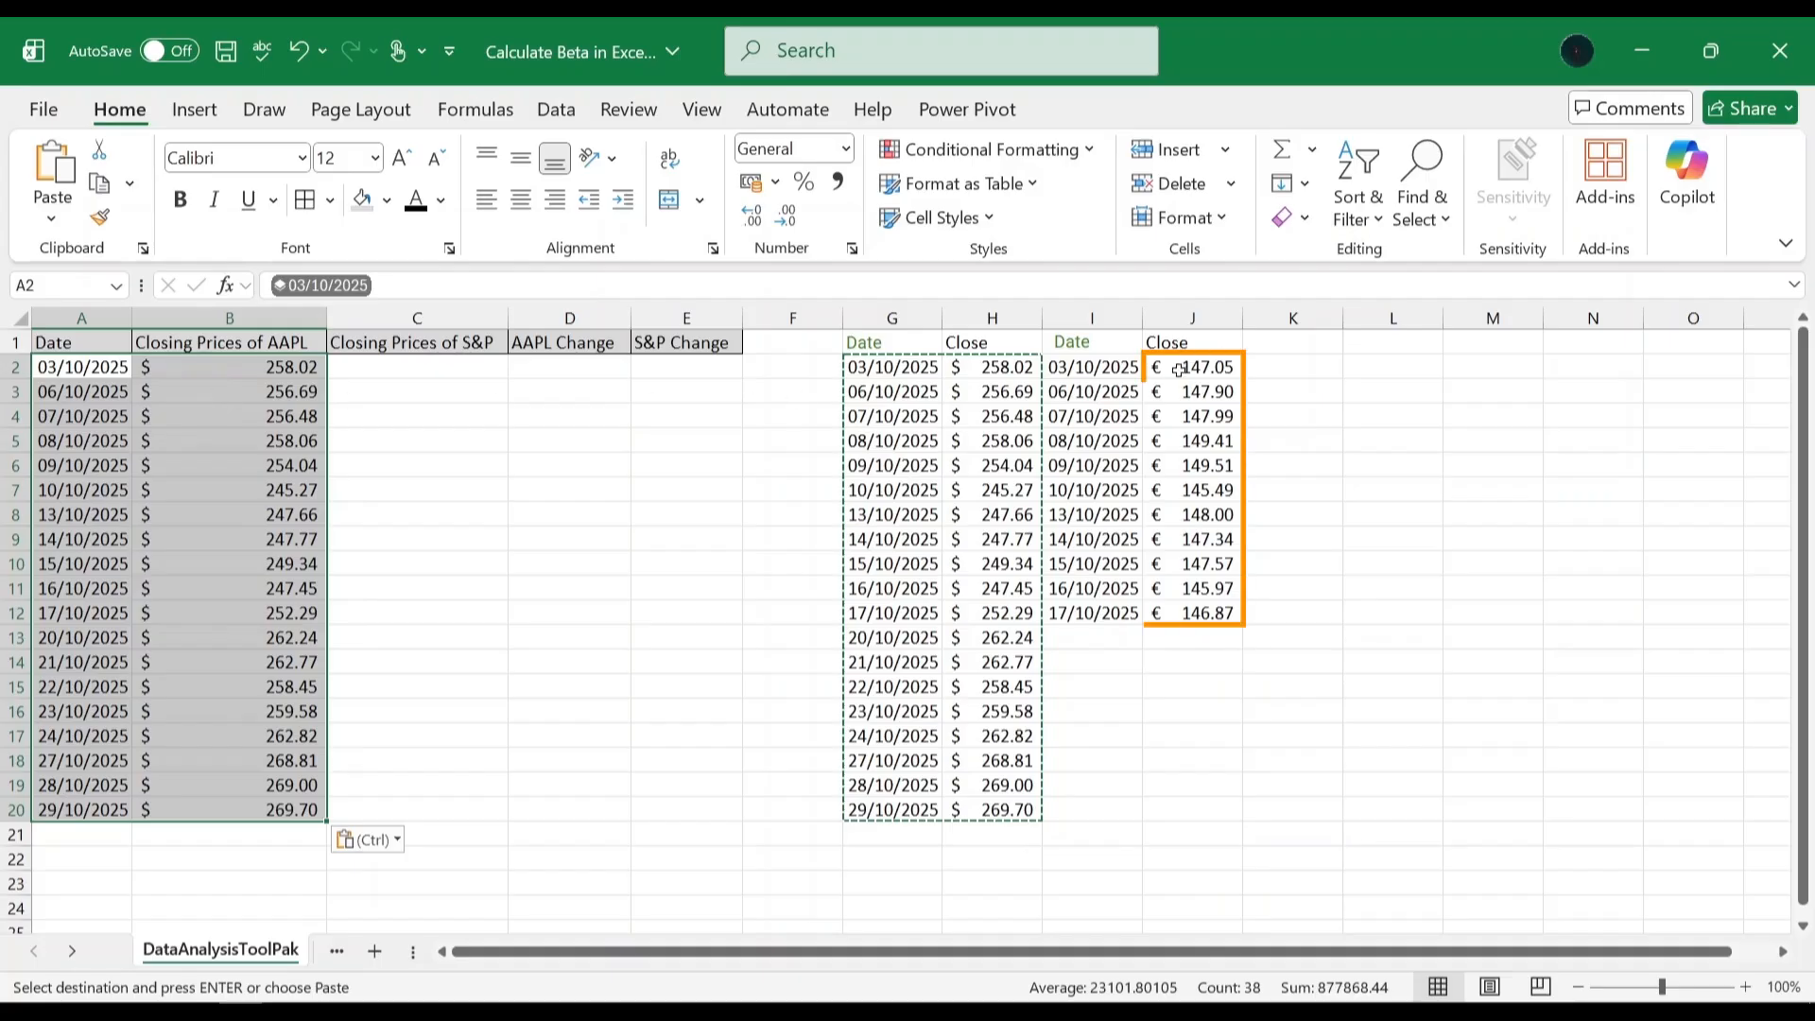
Copy the S&P closing prices in J2:J12 and paste them as values starting at C2
{"action": "left_click_drag", "start_coordinate": [1195, 367], "coordinate": [1212, 609]}
{"action": "key", "text": "ctrl+c"}
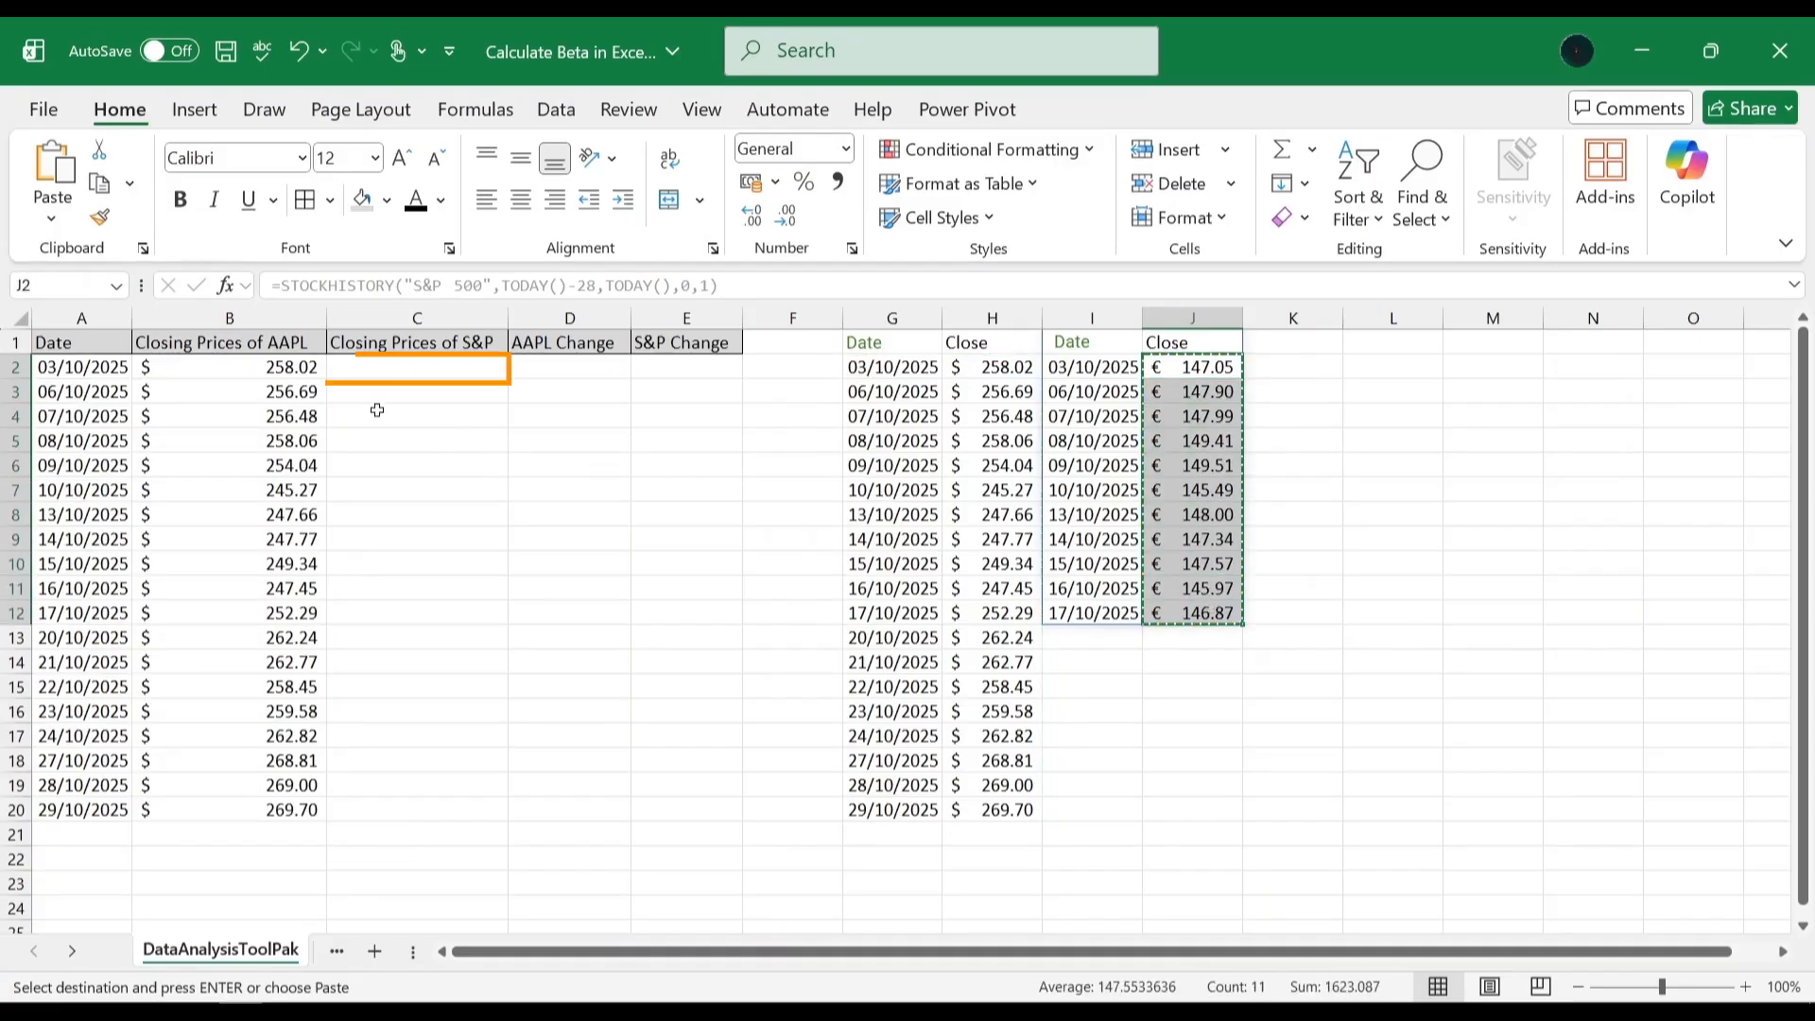
{"action": "left_click", "coordinate": [388, 366]}
{"action": "right_click", "coordinate": [387, 366]}
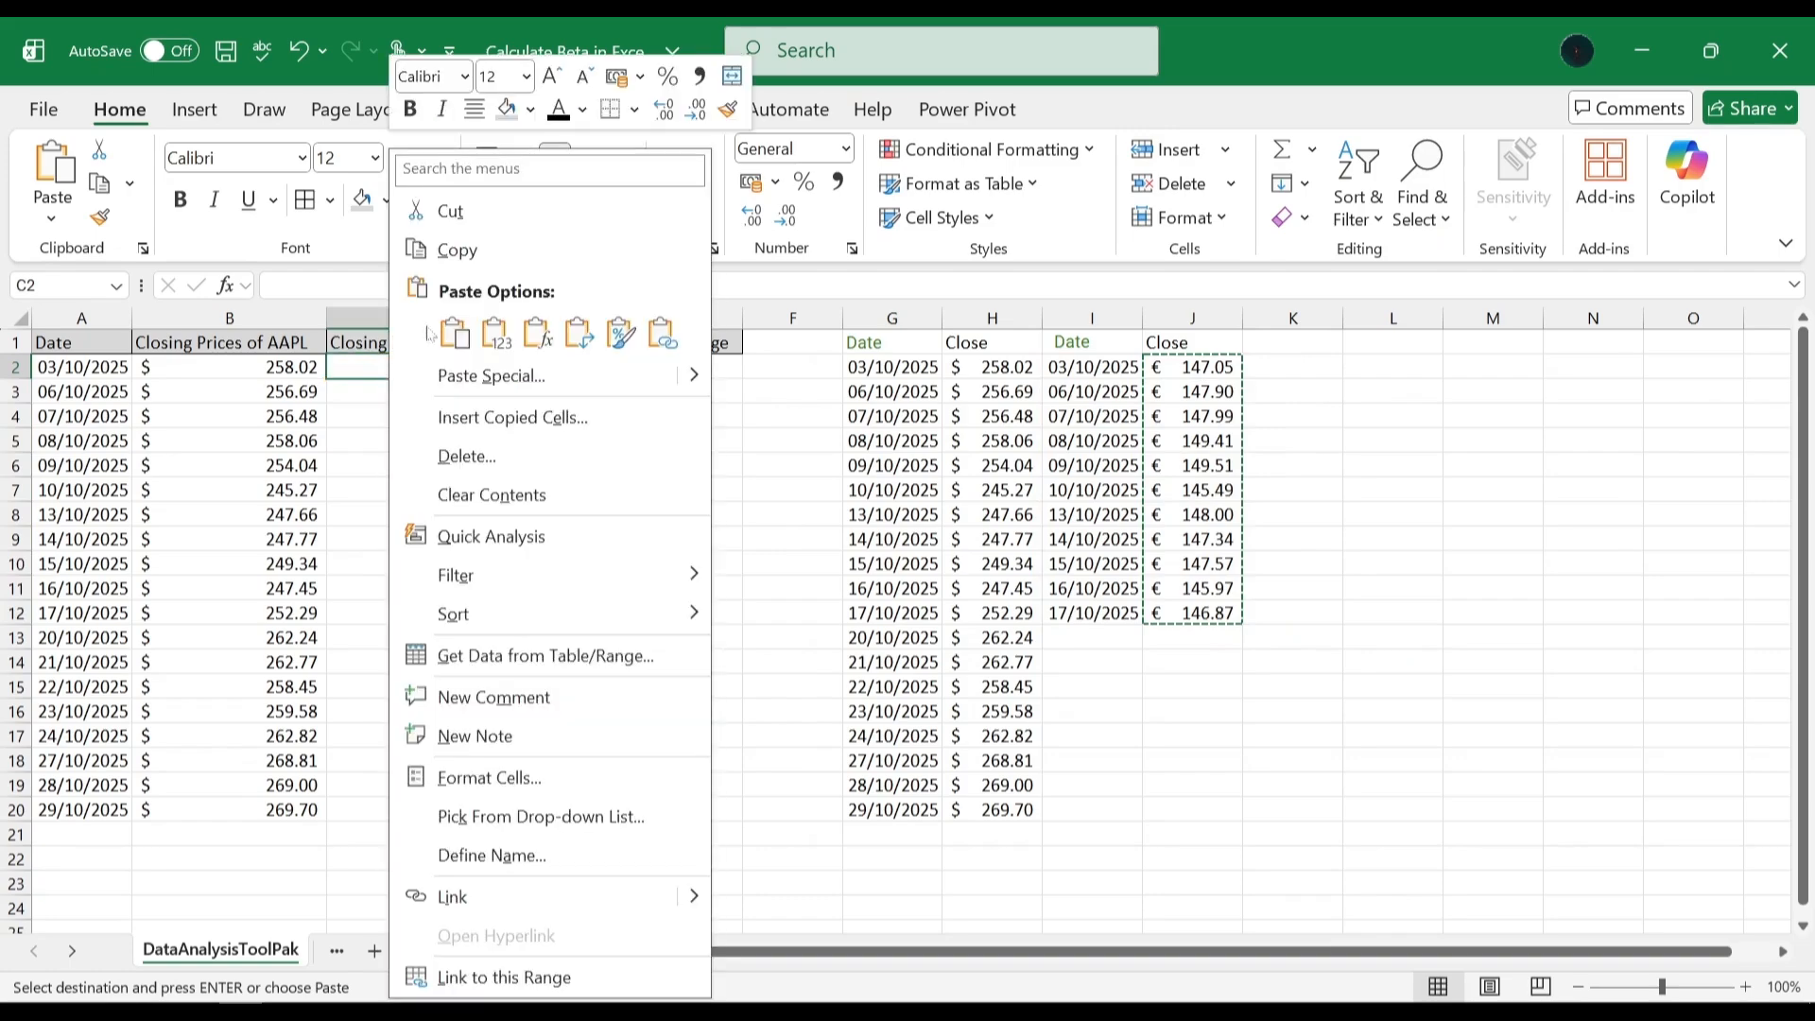
{"action": "left_click", "coordinate": [495, 333]}
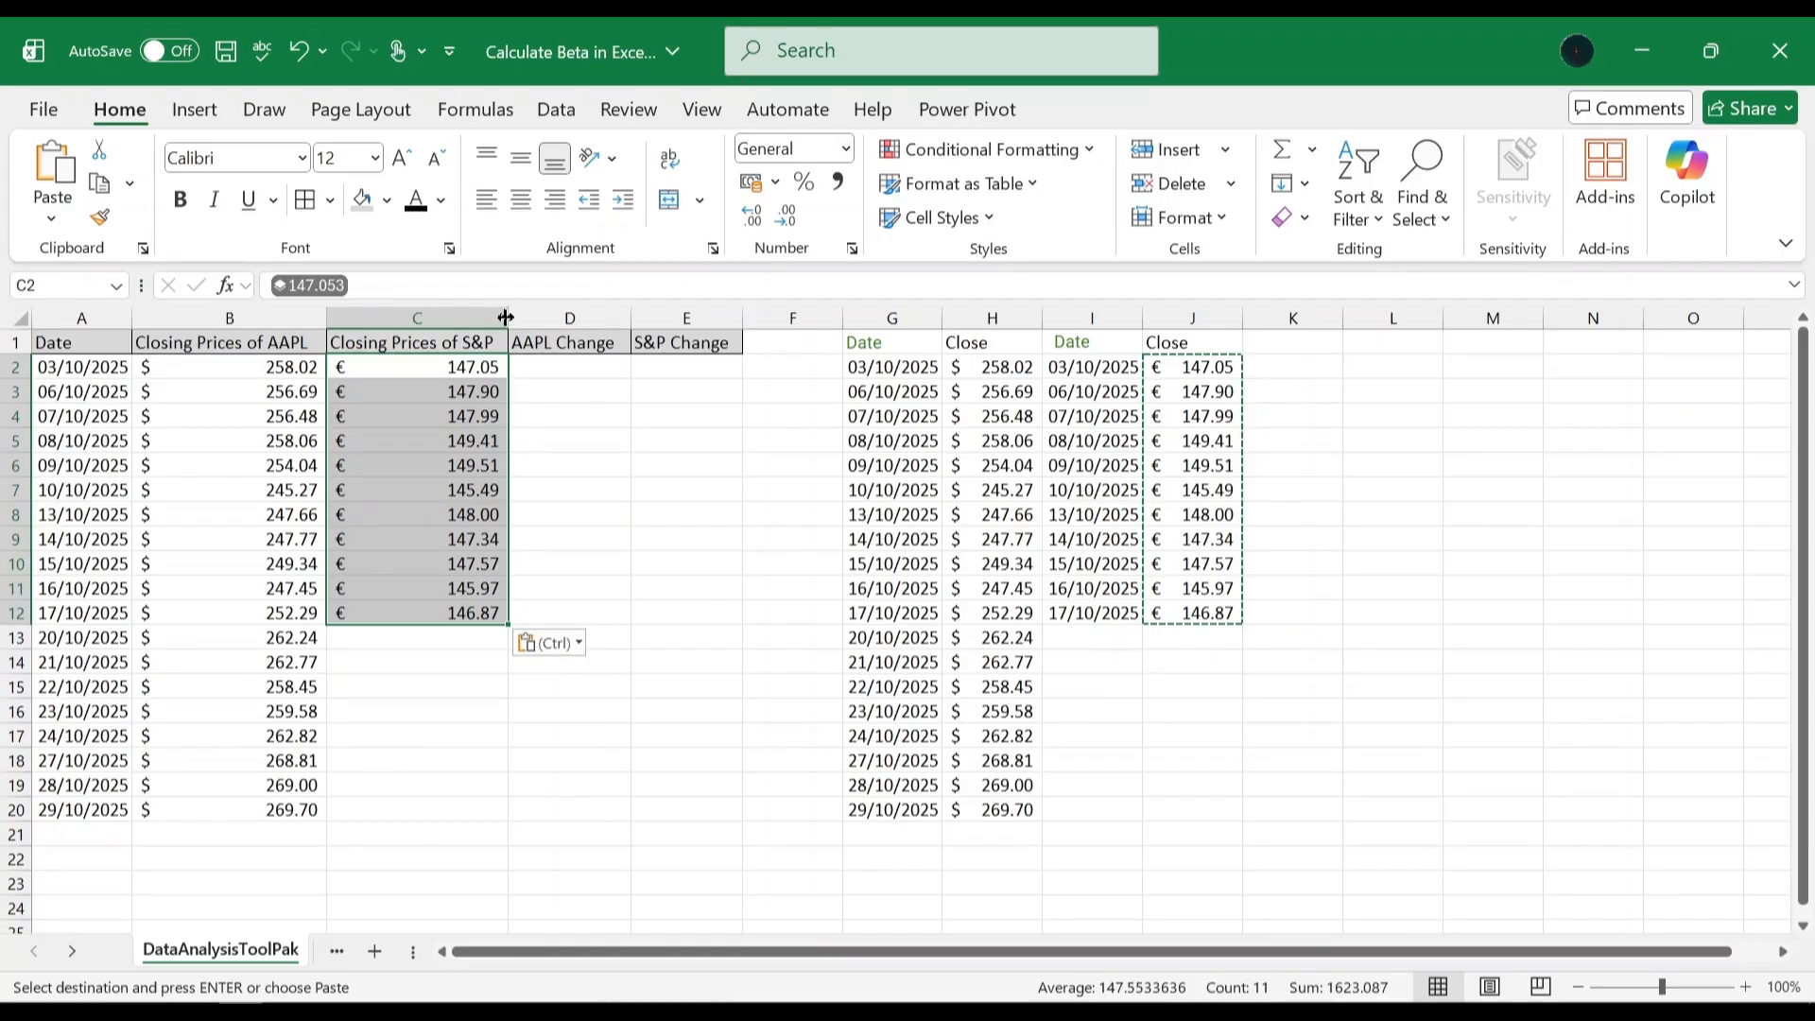
Clear the retrieved stock history data from the helper range G1:J20
{"action": "left_click_drag", "start_coordinate": [889, 342], "coordinate": [1216, 810]}
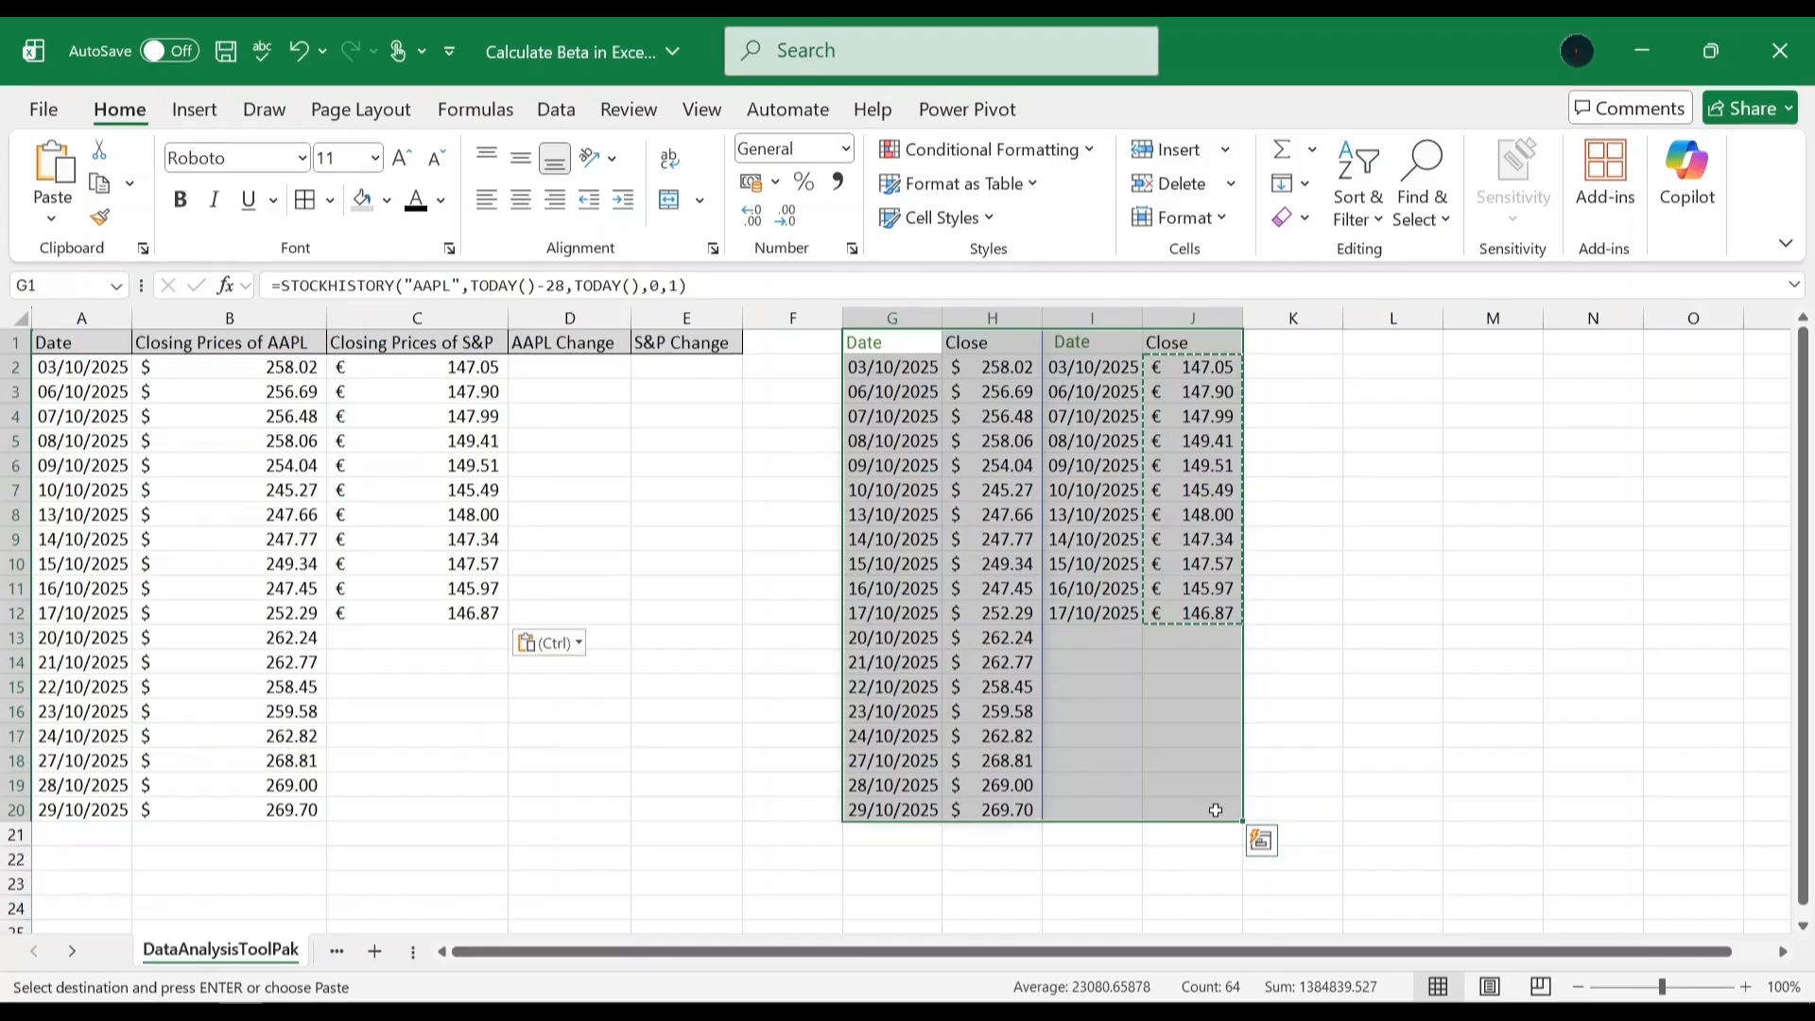
{"action": "key", "text": "Delete"}
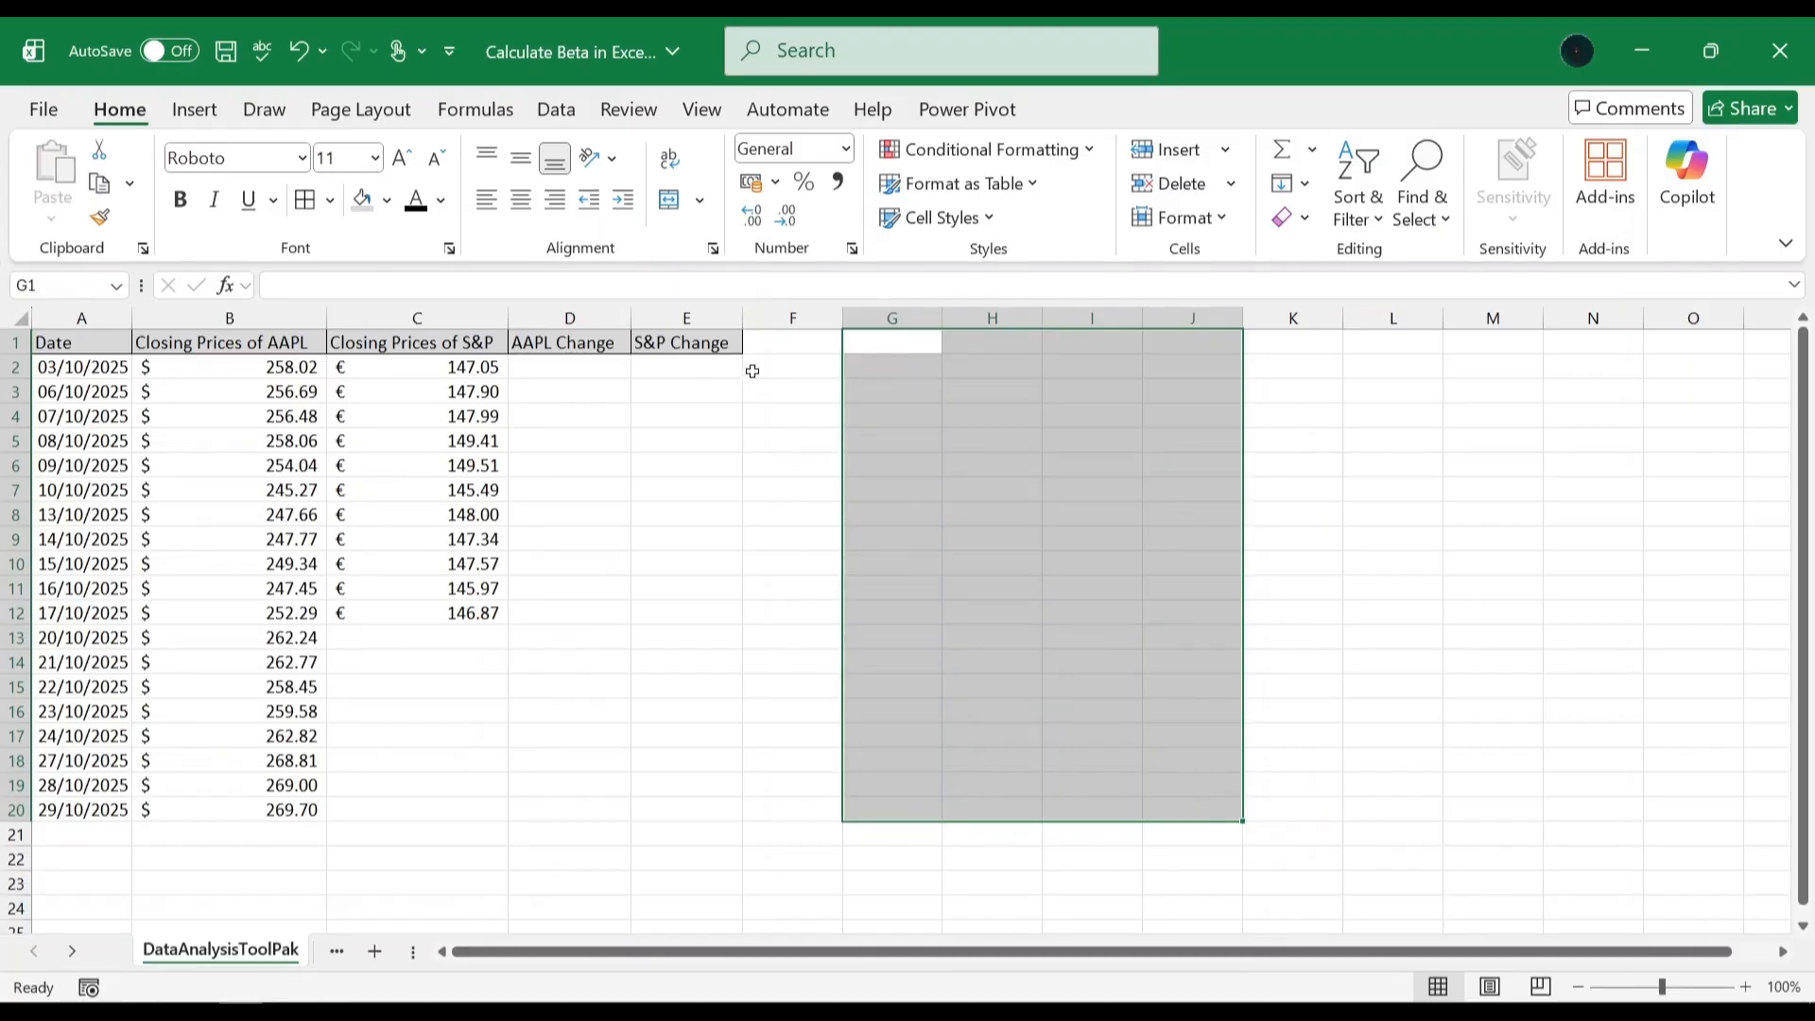
{"action": "left_click", "coordinate": [786, 364]}
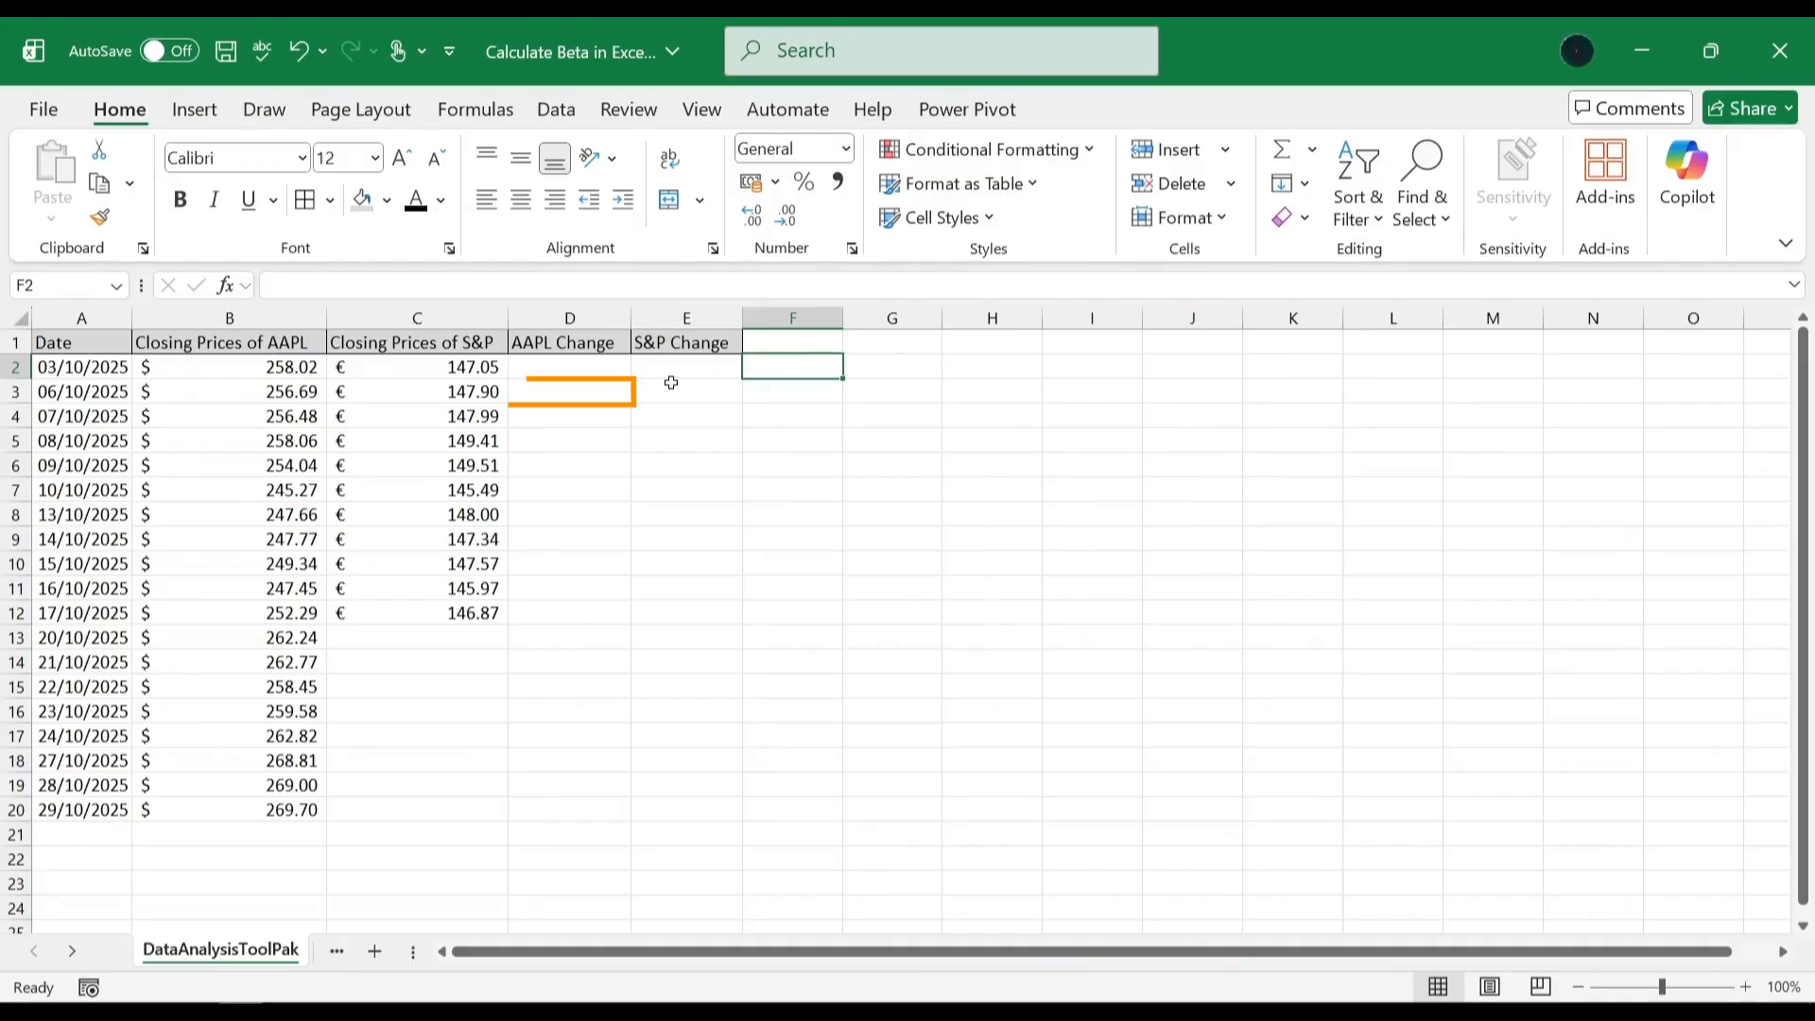
Enter the formula =(B3-B2)/B2 in D3 to calculate the daily AAPL change
{"action": "left_click", "coordinate": [608, 393]}
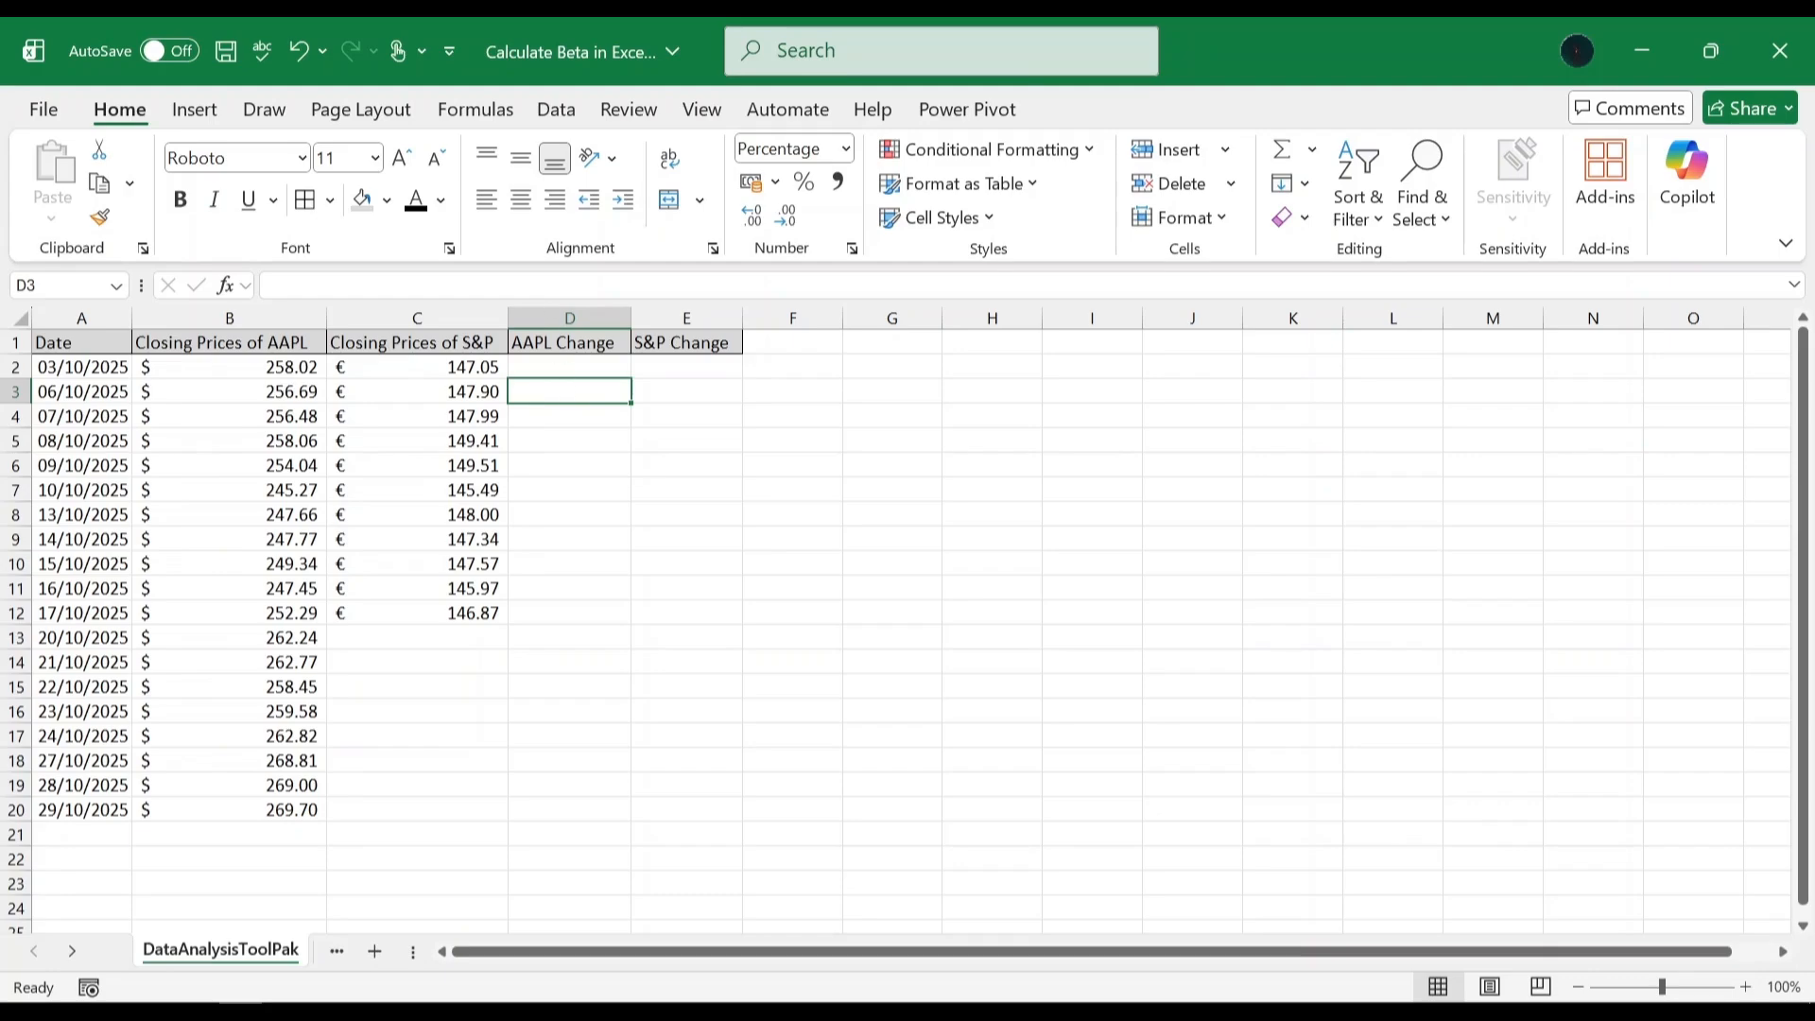
{"action": "type", "text": "=("}
{"action": "left_click", "coordinate": [305, 390]}
{"action": "type", "text": "-"}
{"action": "left_click", "coordinate": [297, 366]}
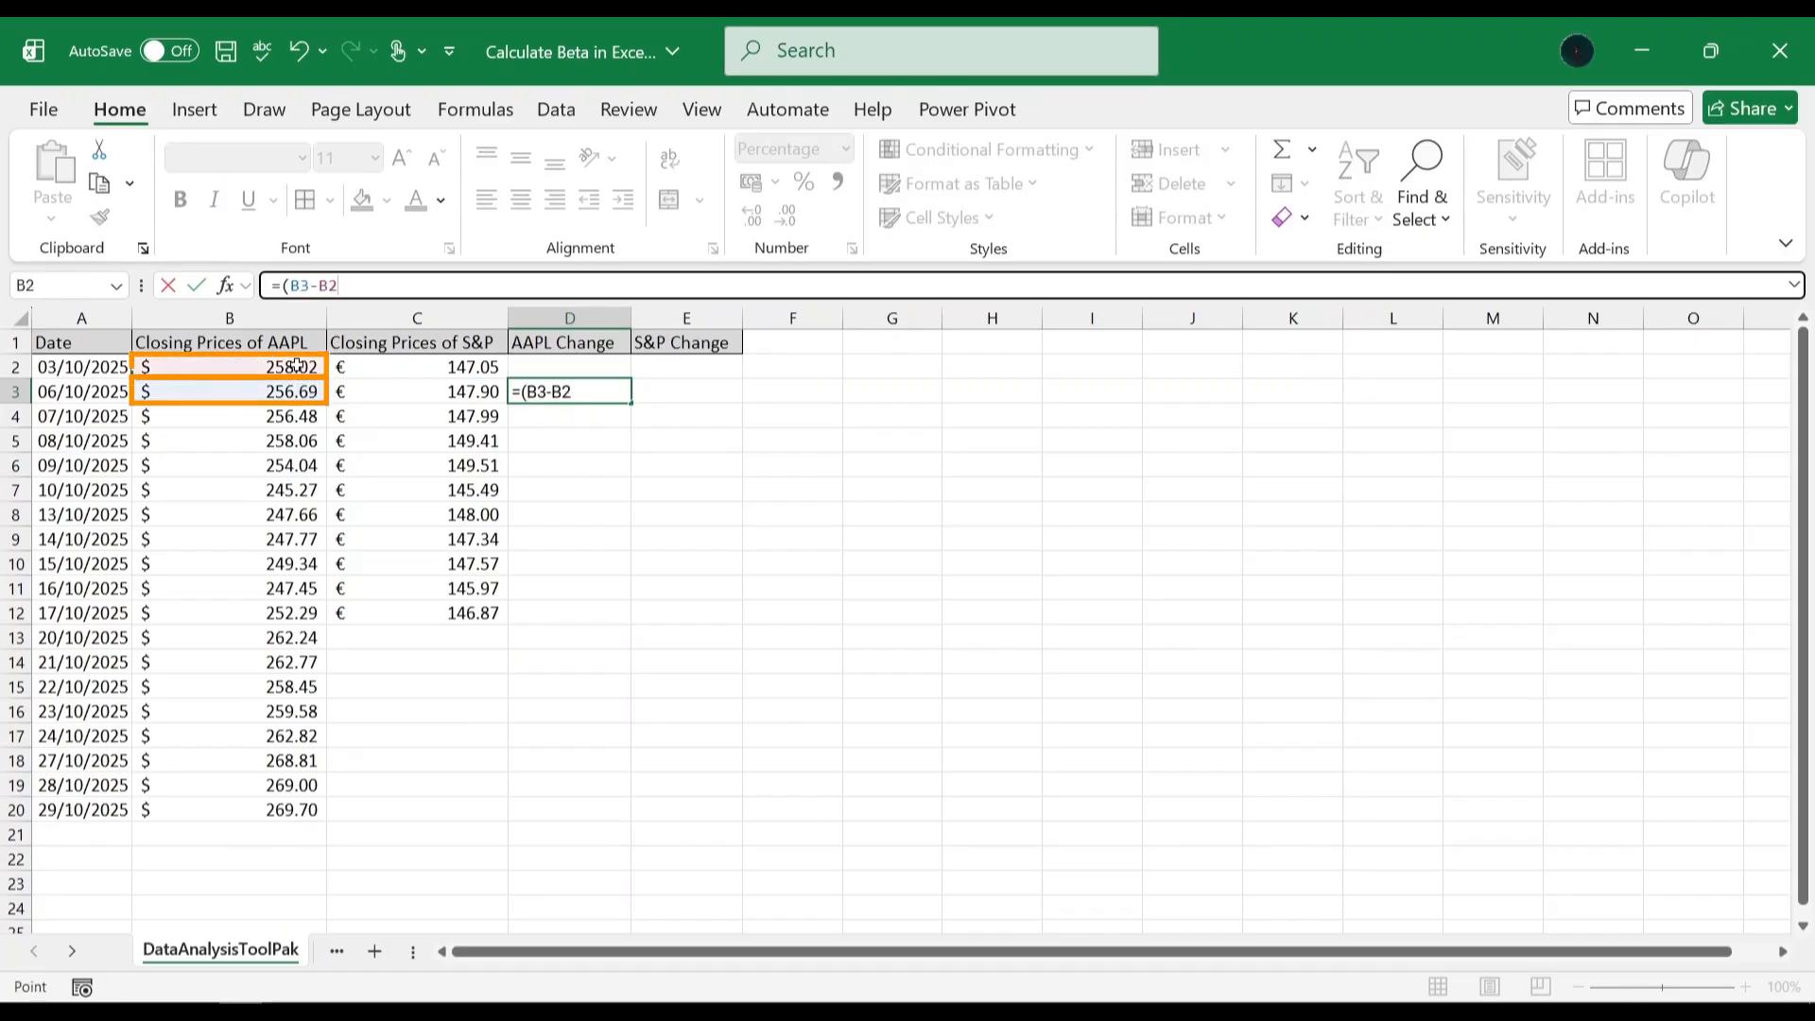
{"action": "type", "text": ")/"}
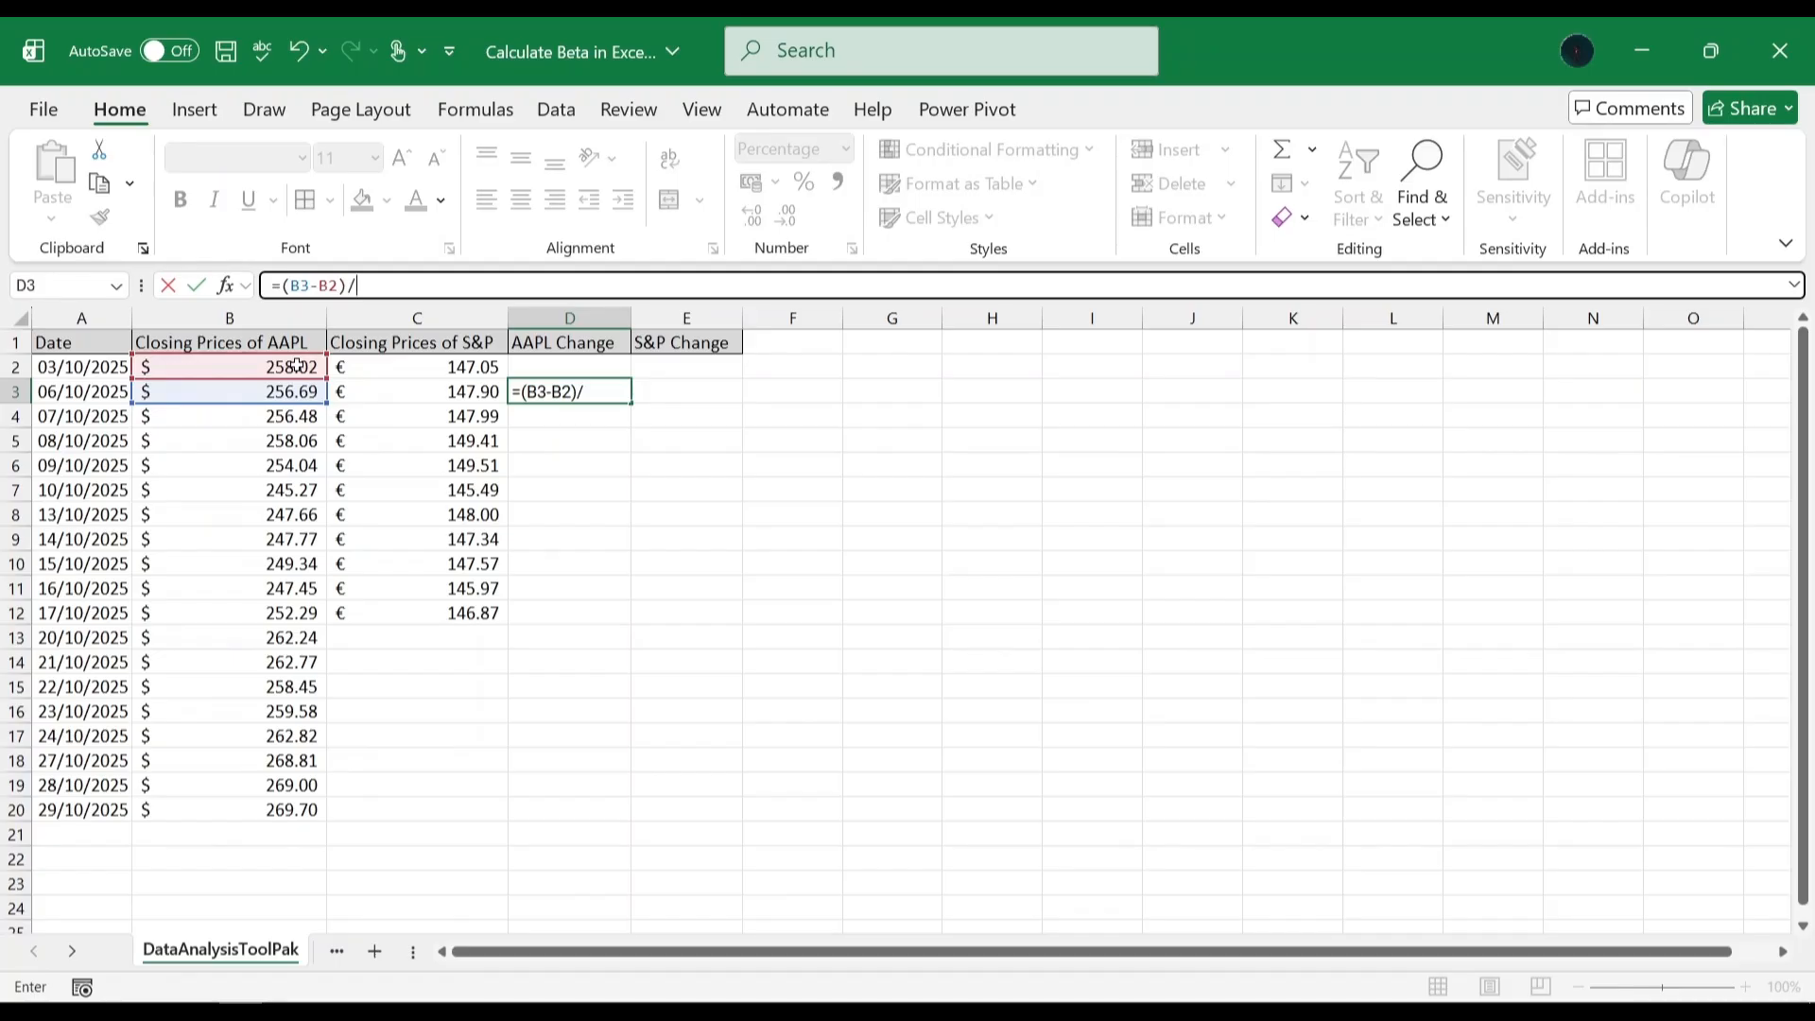
{"action": "left_click", "coordinate": [297, 365]}
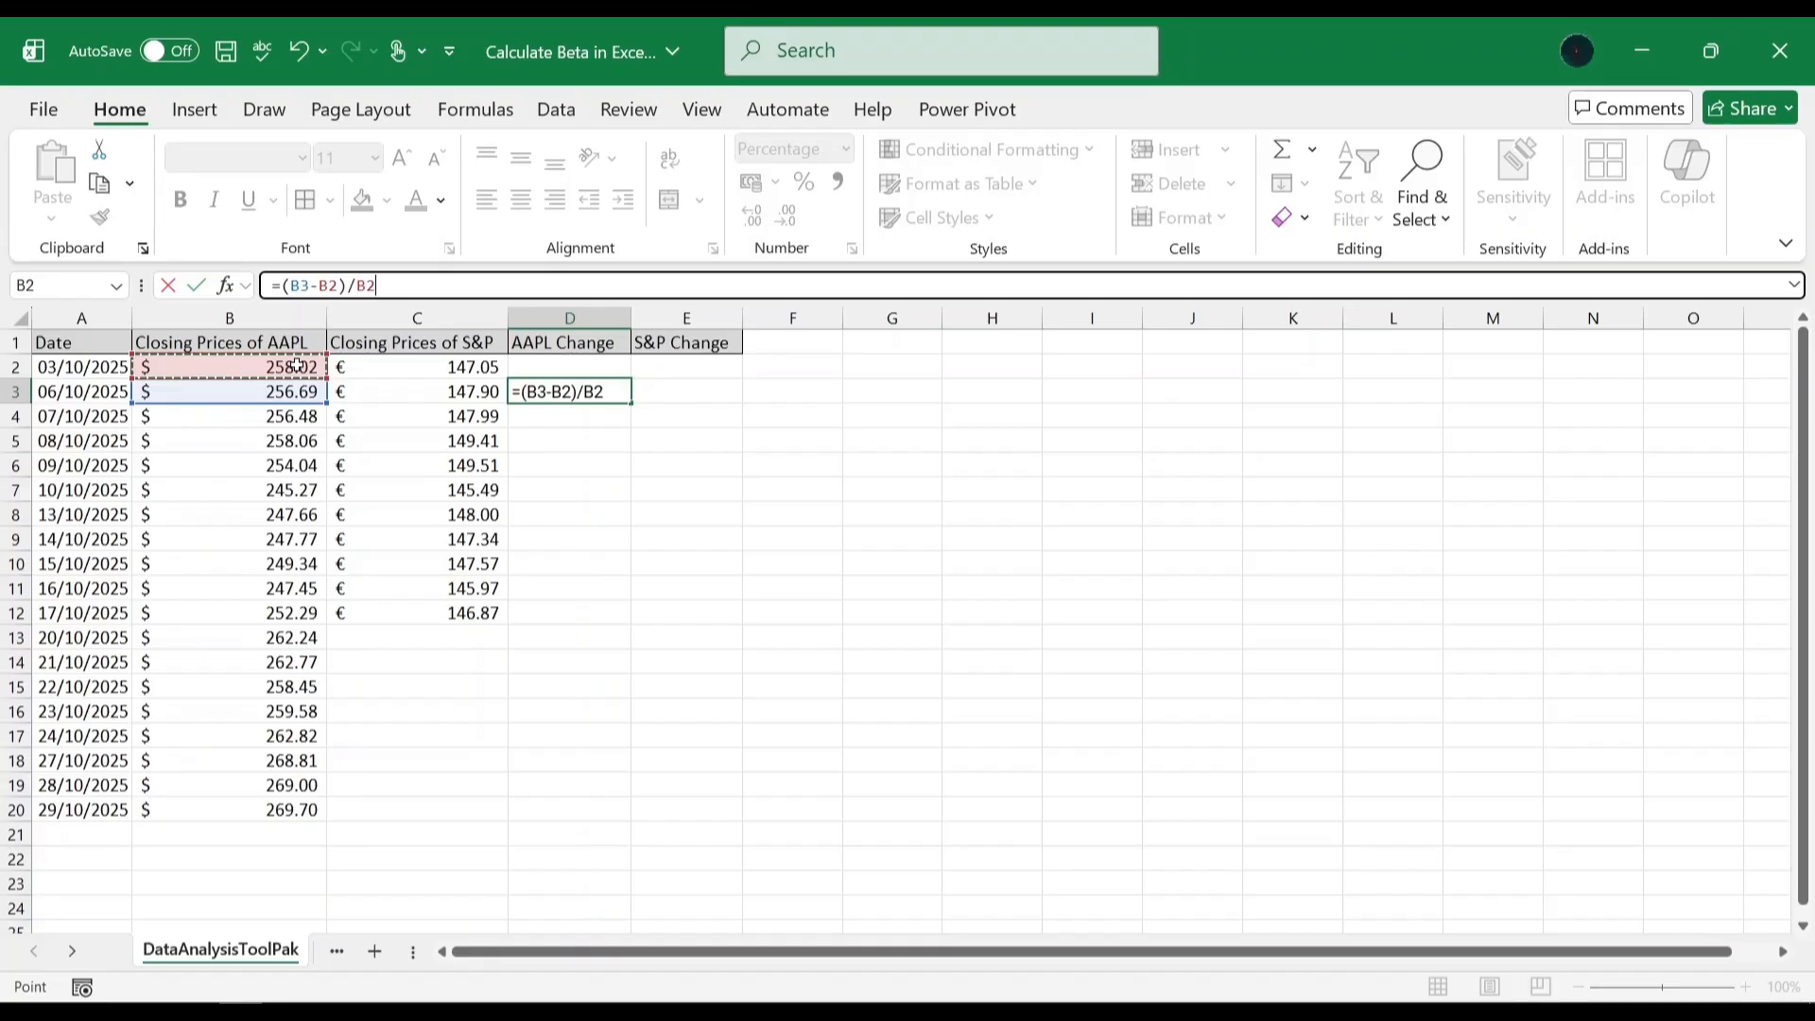
{"action": "key", "text": "Return"}
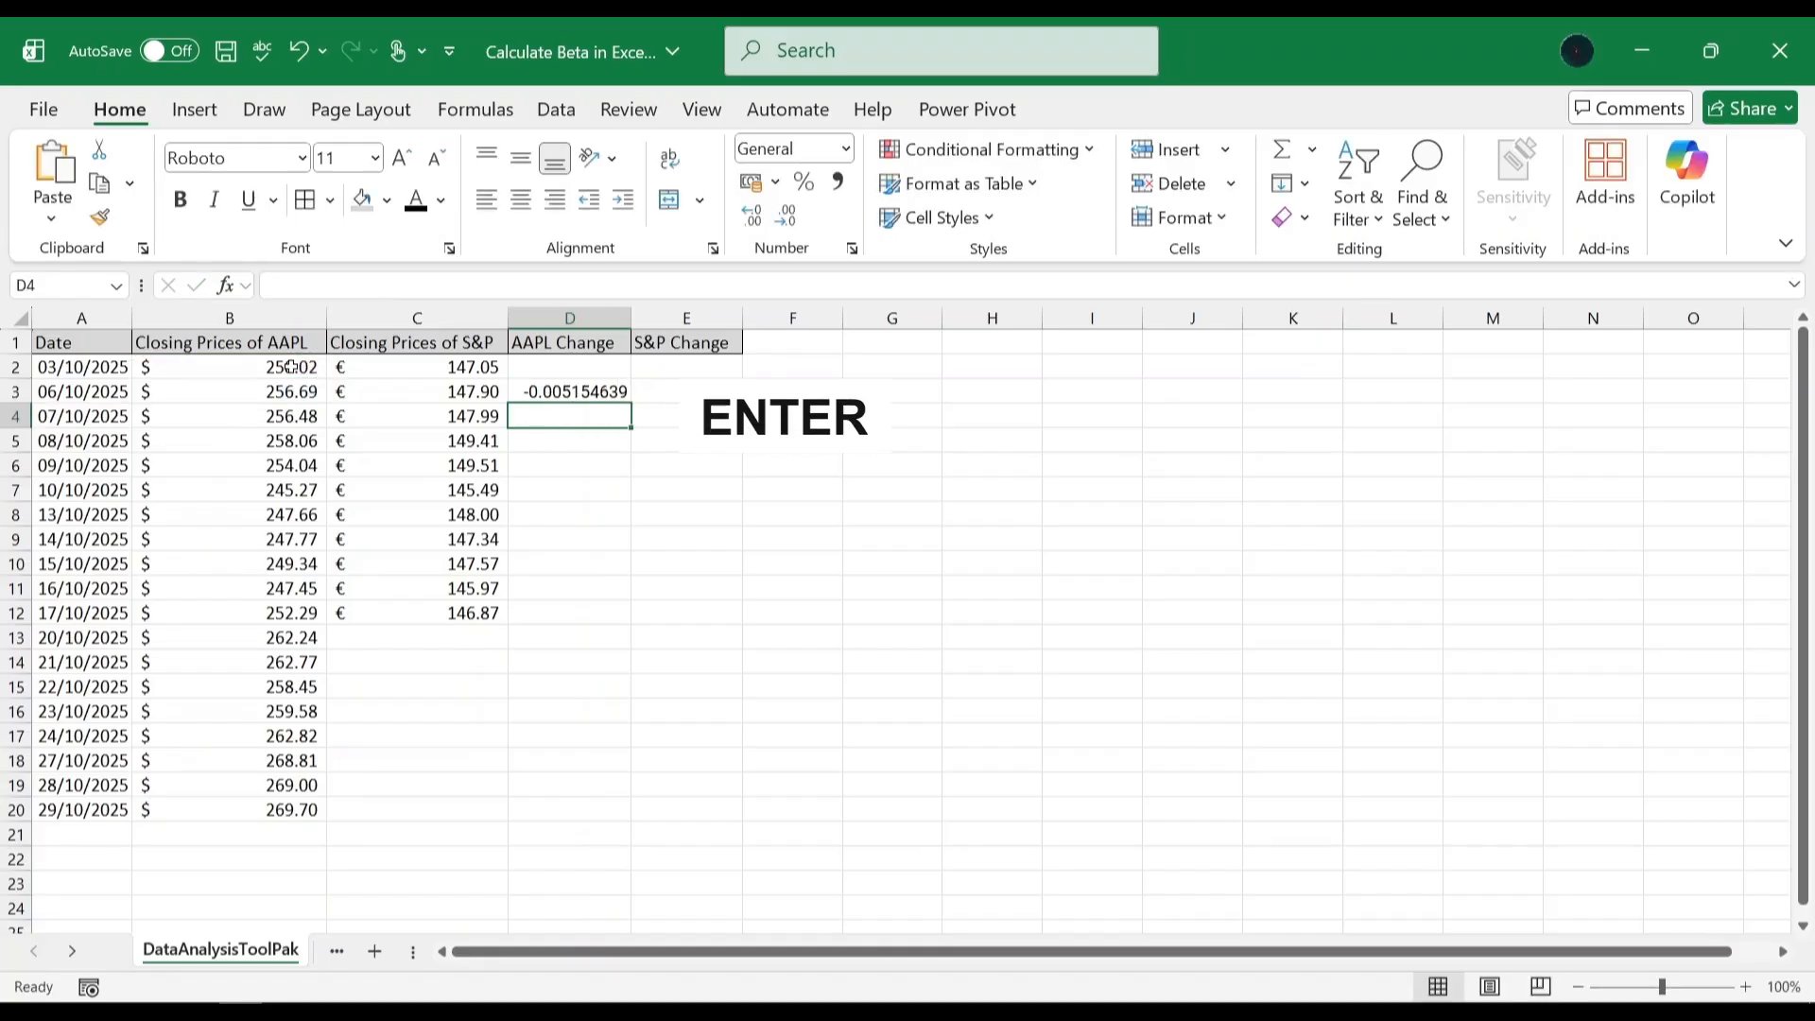
Fill the change formula from D3 down to row 20 and across into the S&P Change column
{"action": "left_click", "coordinate": [570, 391]}
{"action": "left_click_drag", "start_coordinate": [631, 402], "coordinate": [623, 821]}
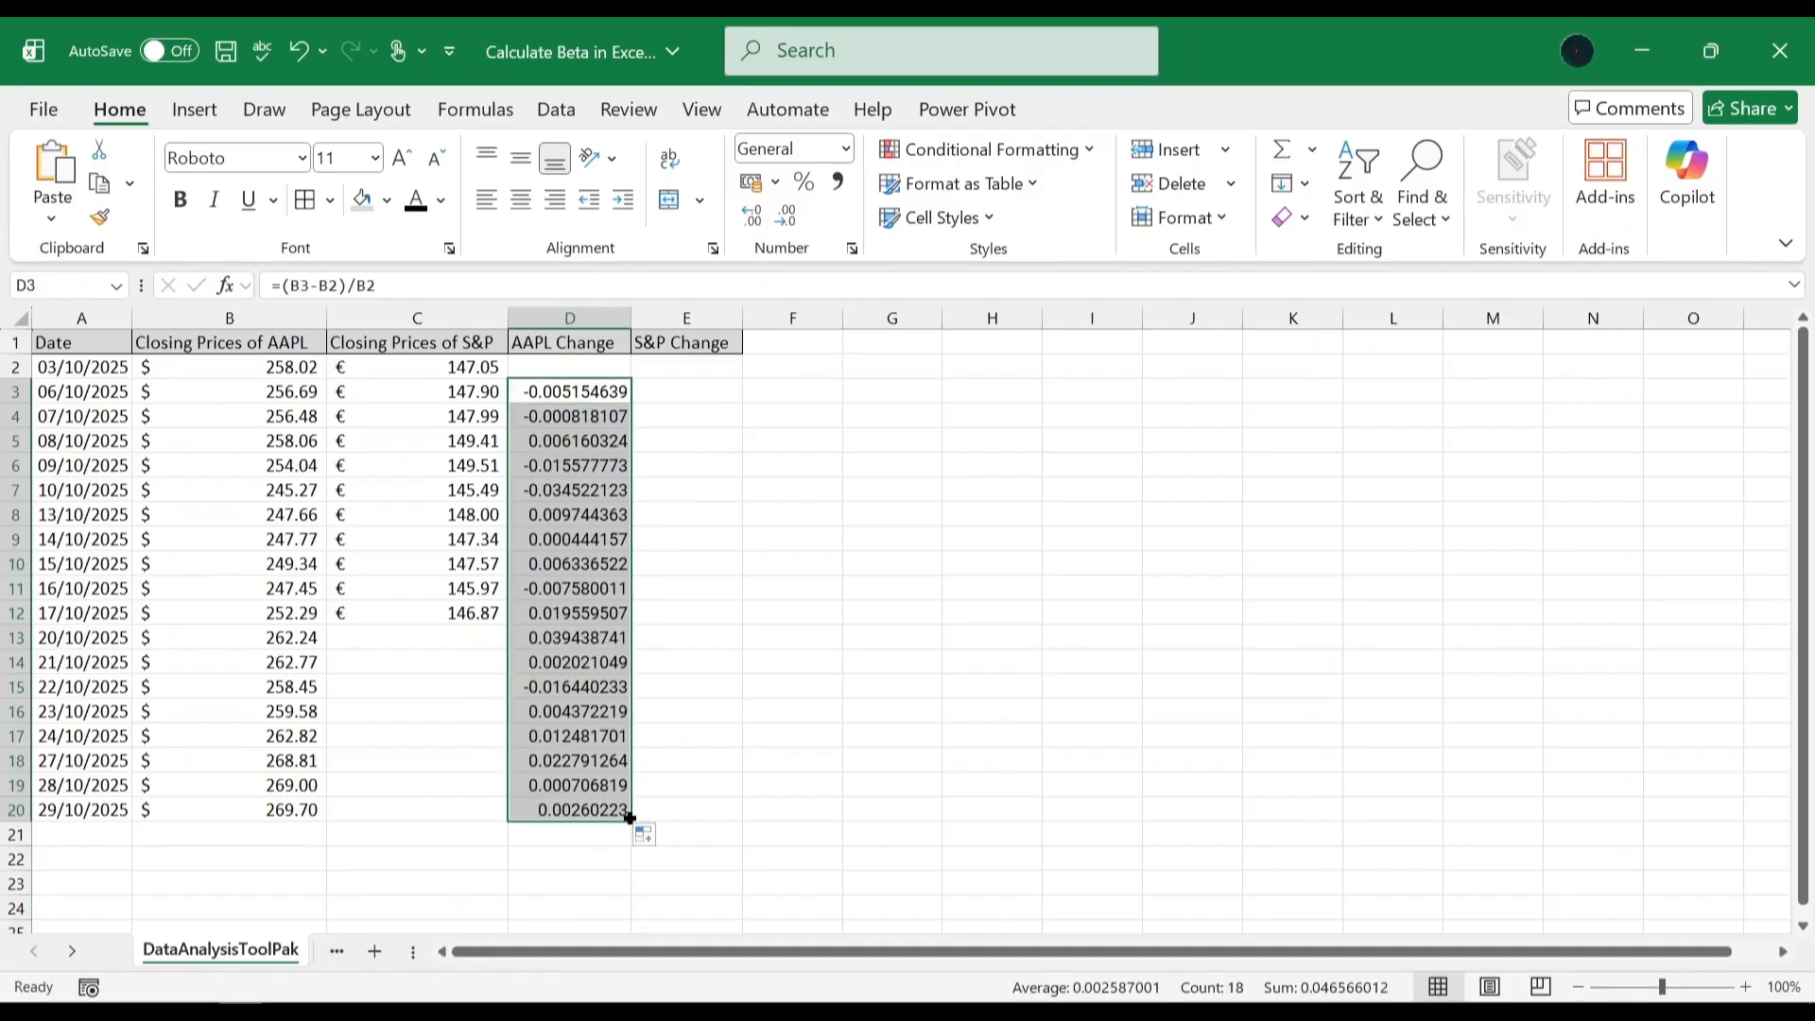
{"action": "left_click_drag", "start_coordinate": [630, 819], "coordinate": [709, 822]}
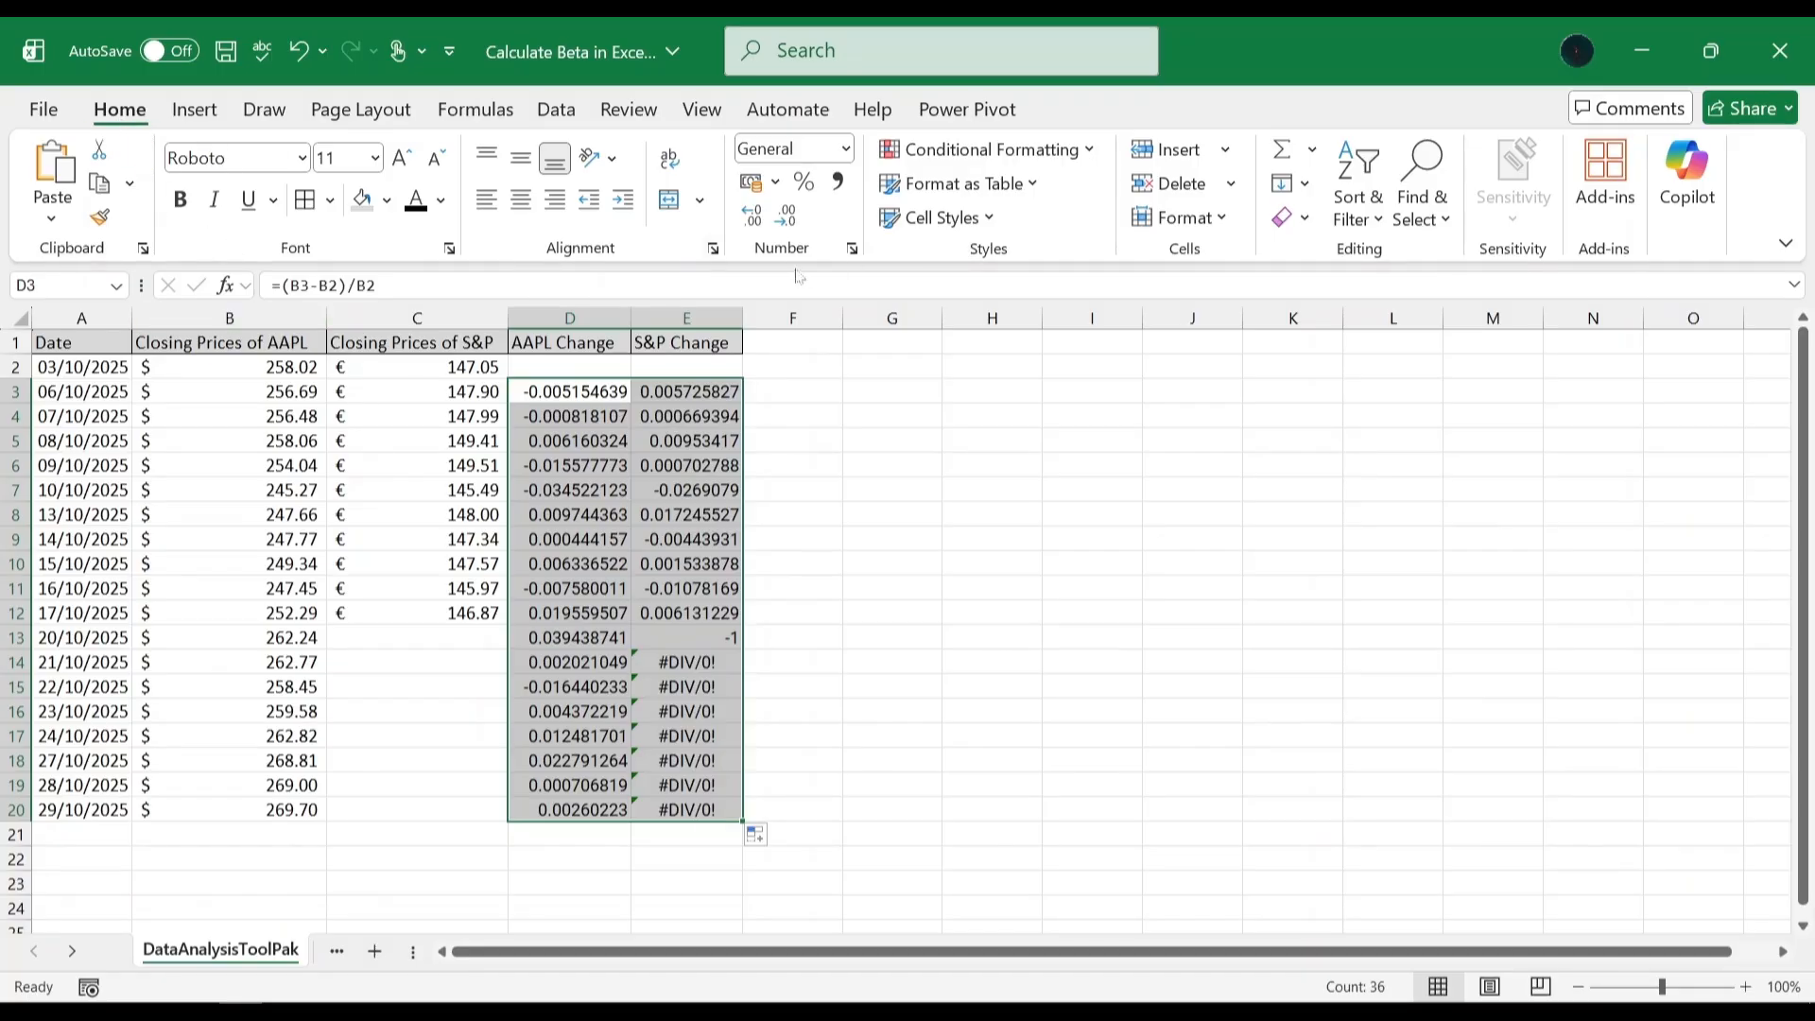
Format the AAPL and S&P change values in D3:E20 as Percentage
{"action": "left_click", "coordinate": [845, 150]}
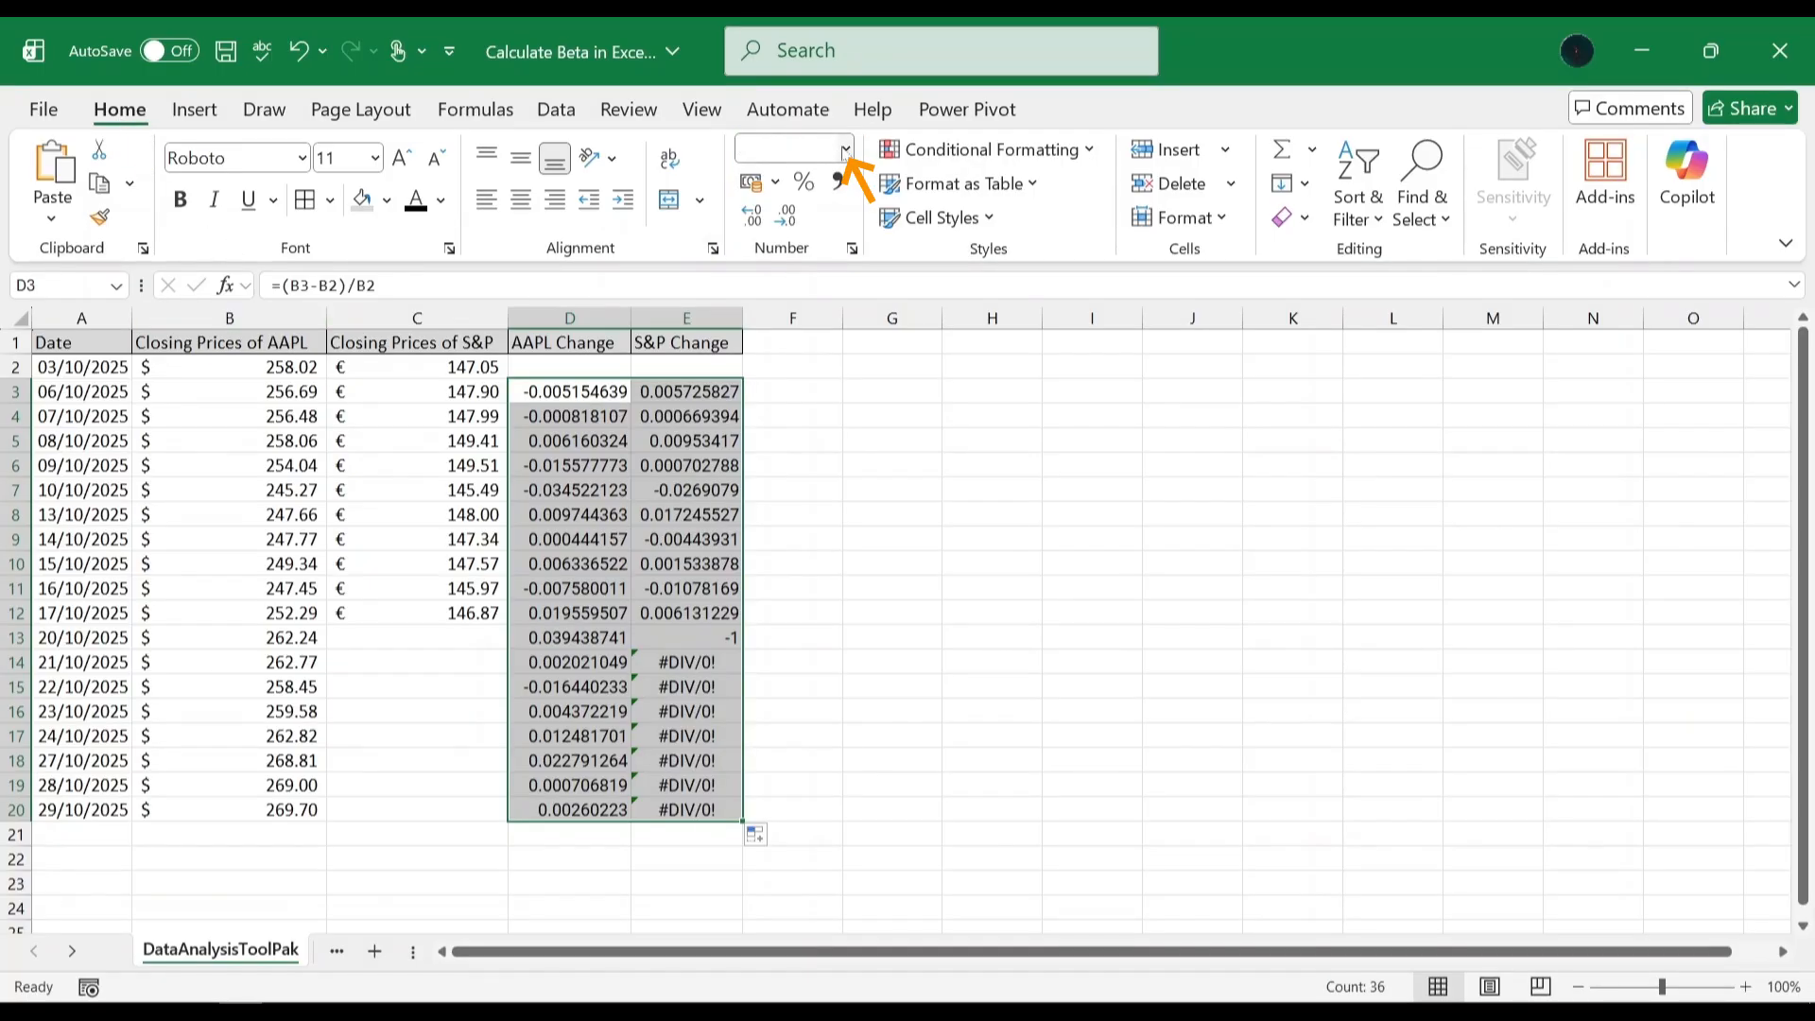
{"action": "left_click", "coordinate": [845, 661]}
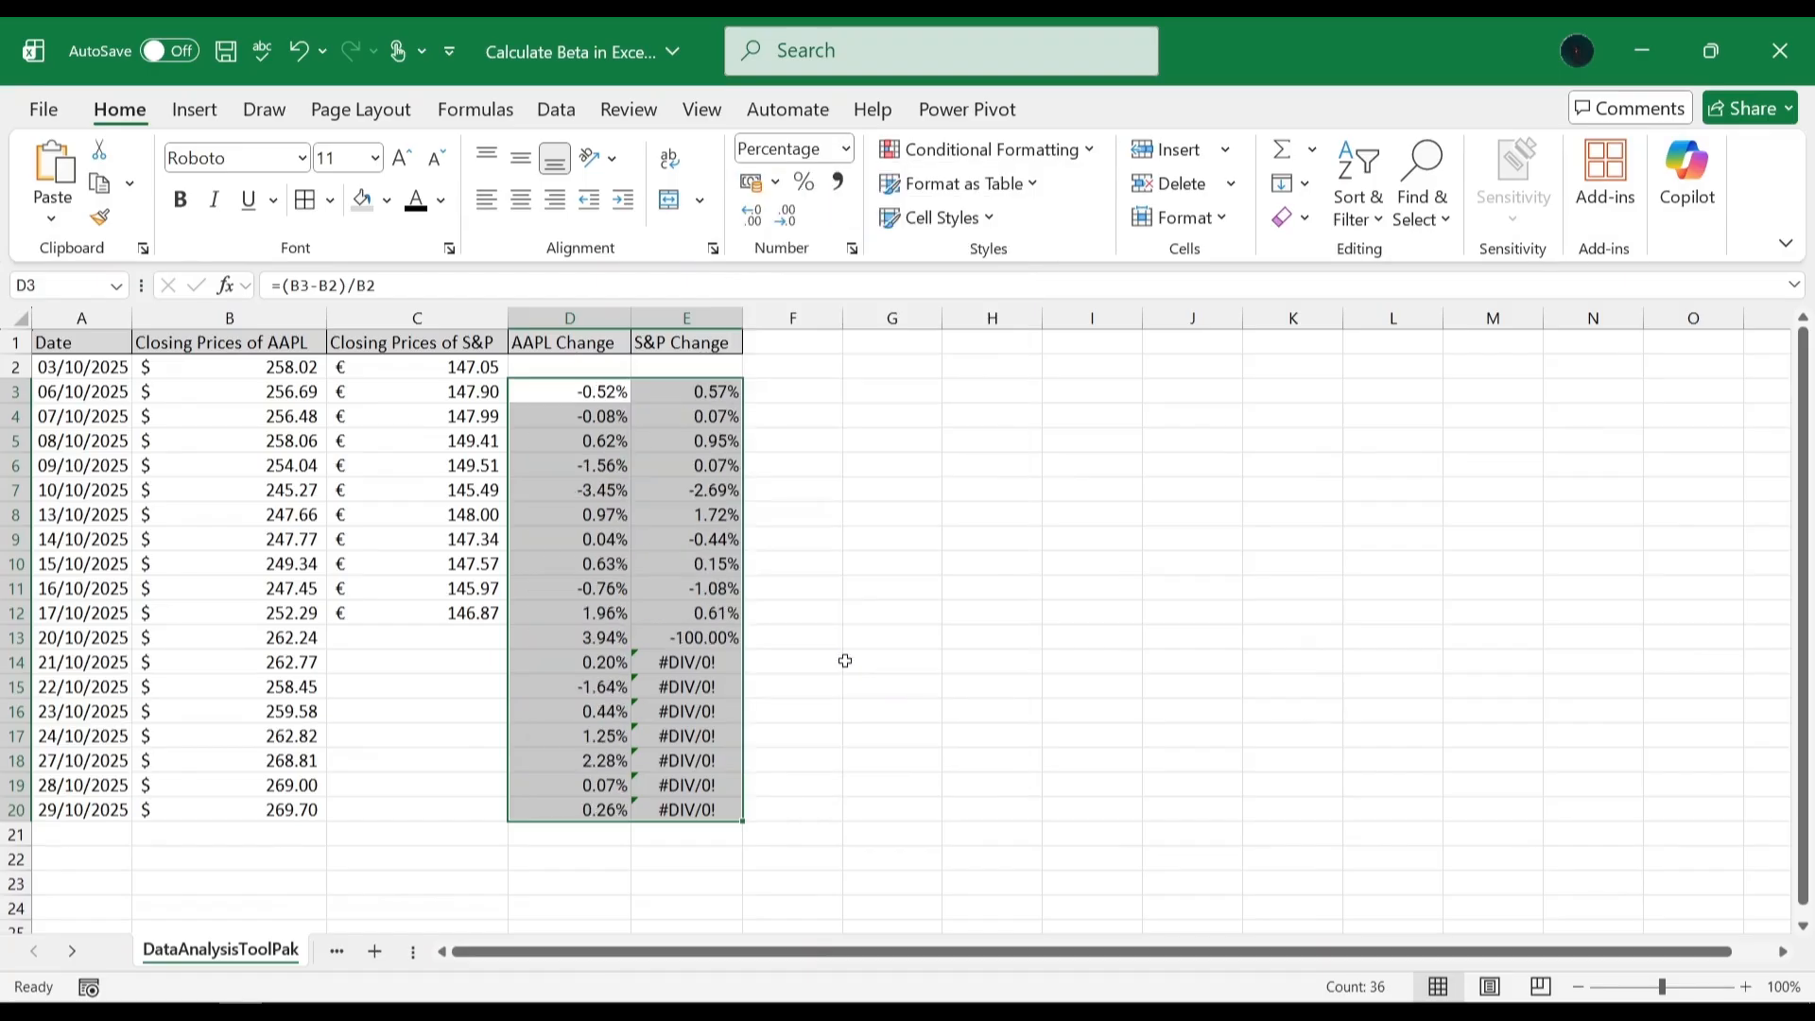
{"action": "left_click", "coordinate": [845, 661]}
Clear the #DIV/0! cells E14:E20 in the S&P Change column
{"action": "left_click_drag", "start_coordinate": [711, 660], "coordinate": [705, 811]}
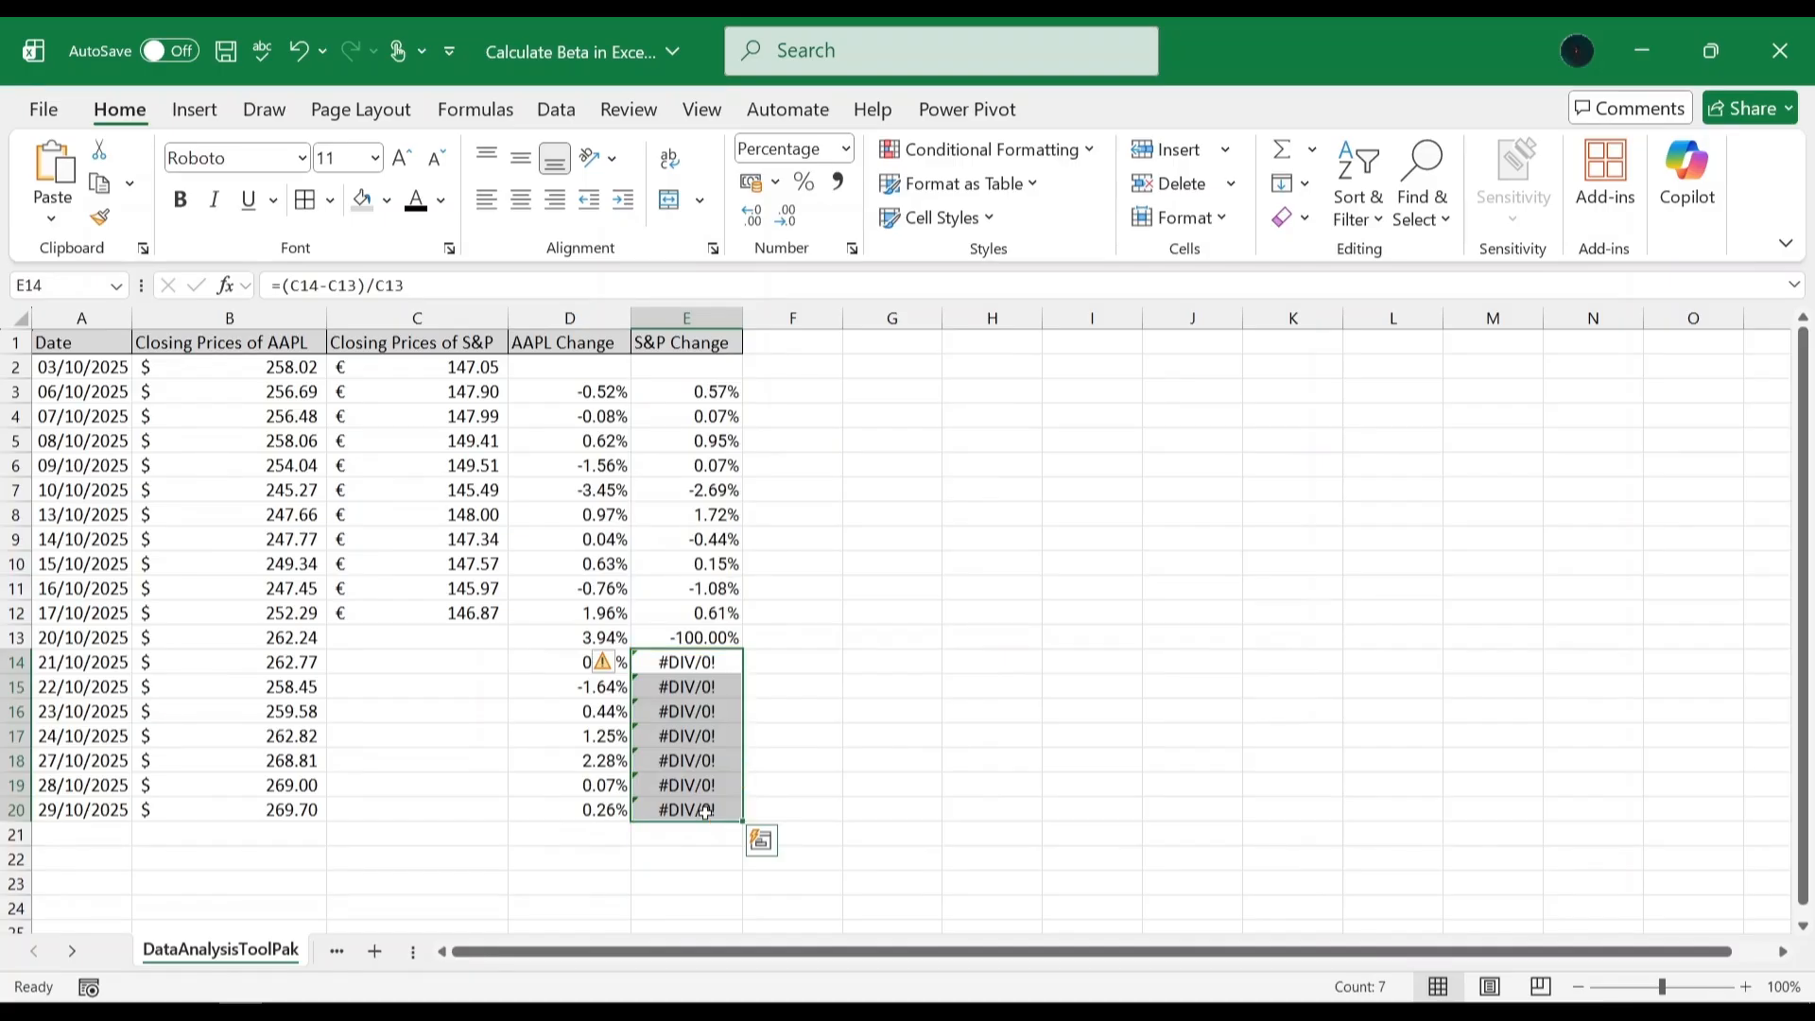
{"action": "key", "text": "Delete"}
{"action": "left_click", "coordinate": [802, 512]}
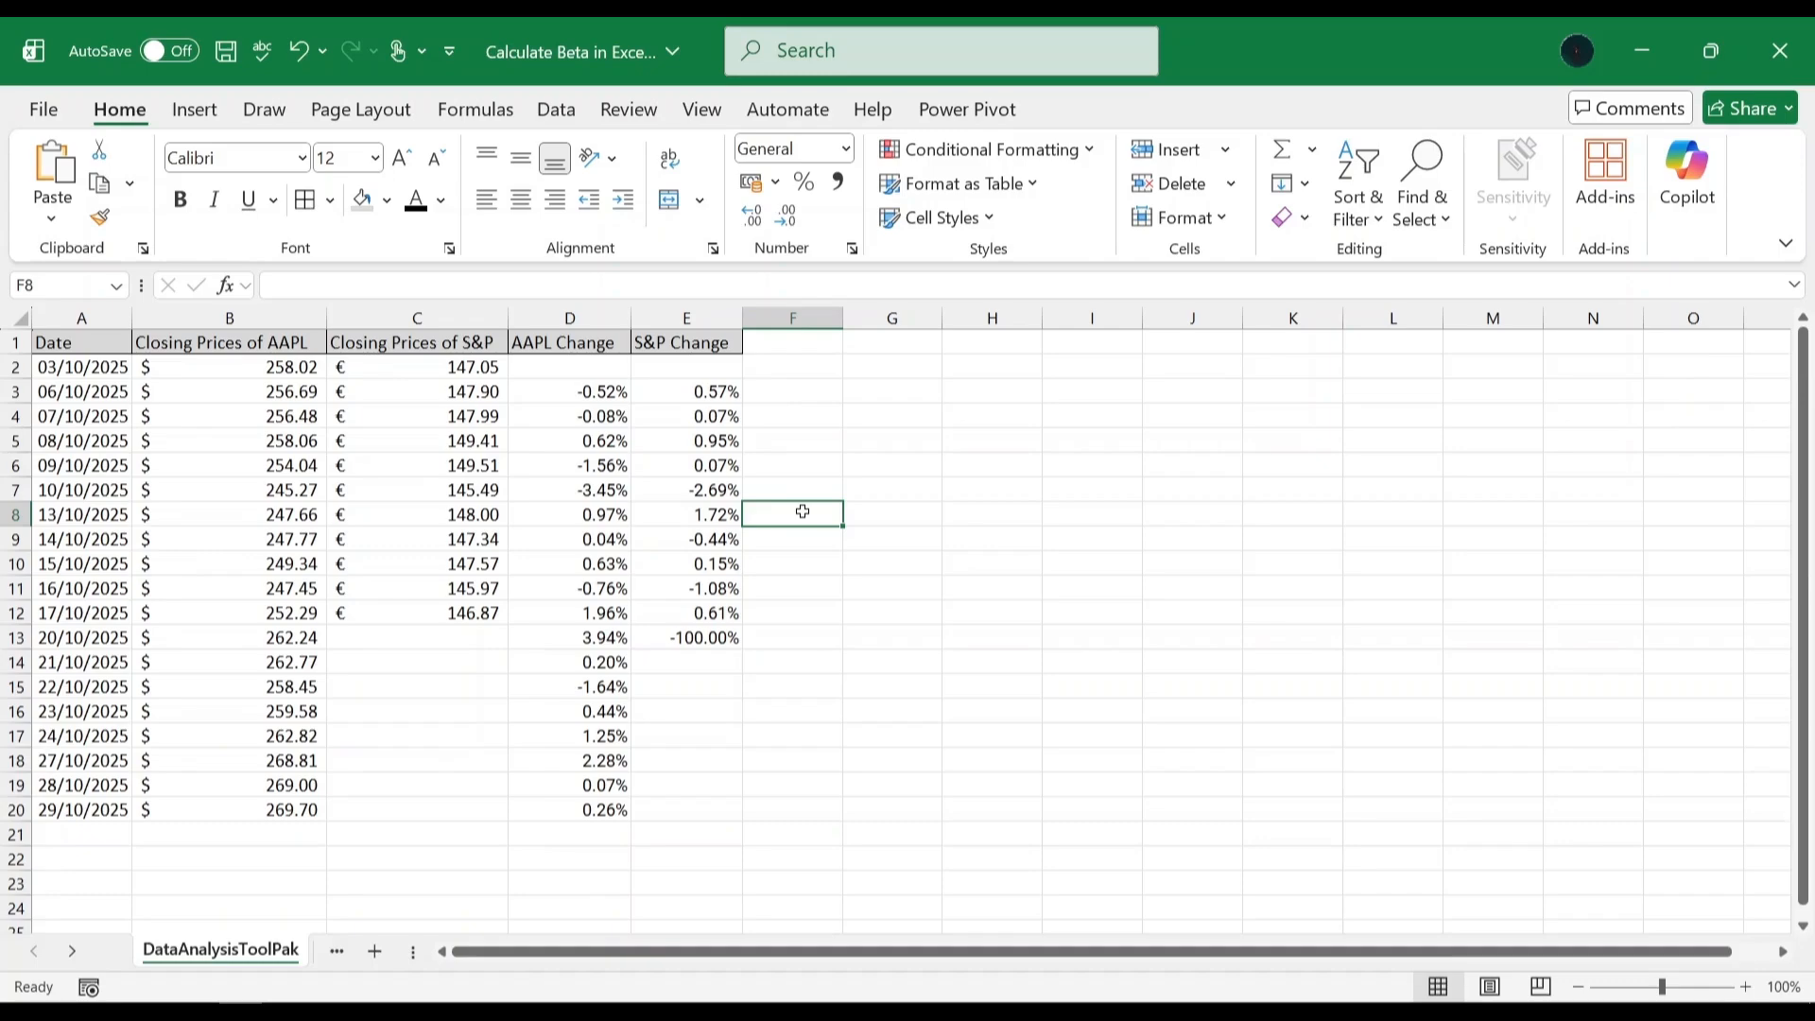
Open the Excel Add-ins manager from the program options and apply it with Analysis ToolPak enabled
{"action": "left_click", "coordinate": [794, 366]}
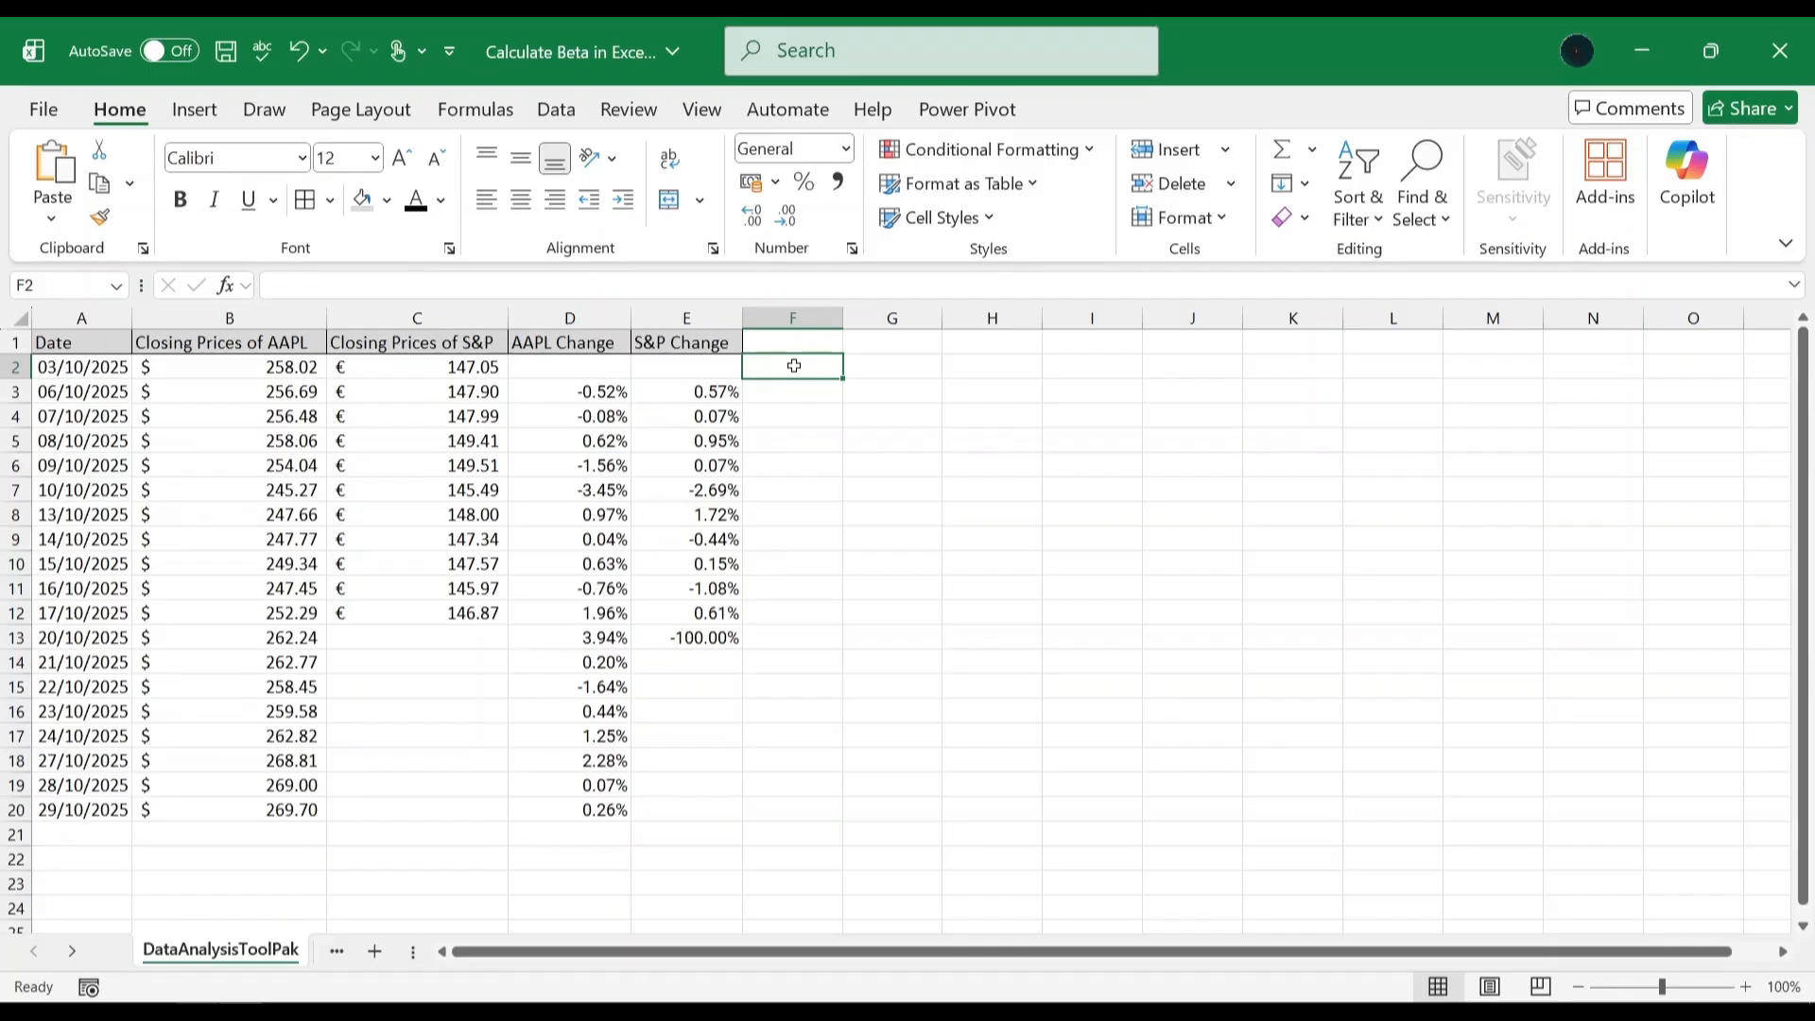
{"action": "left_click", "coordinate": [41, 111]}
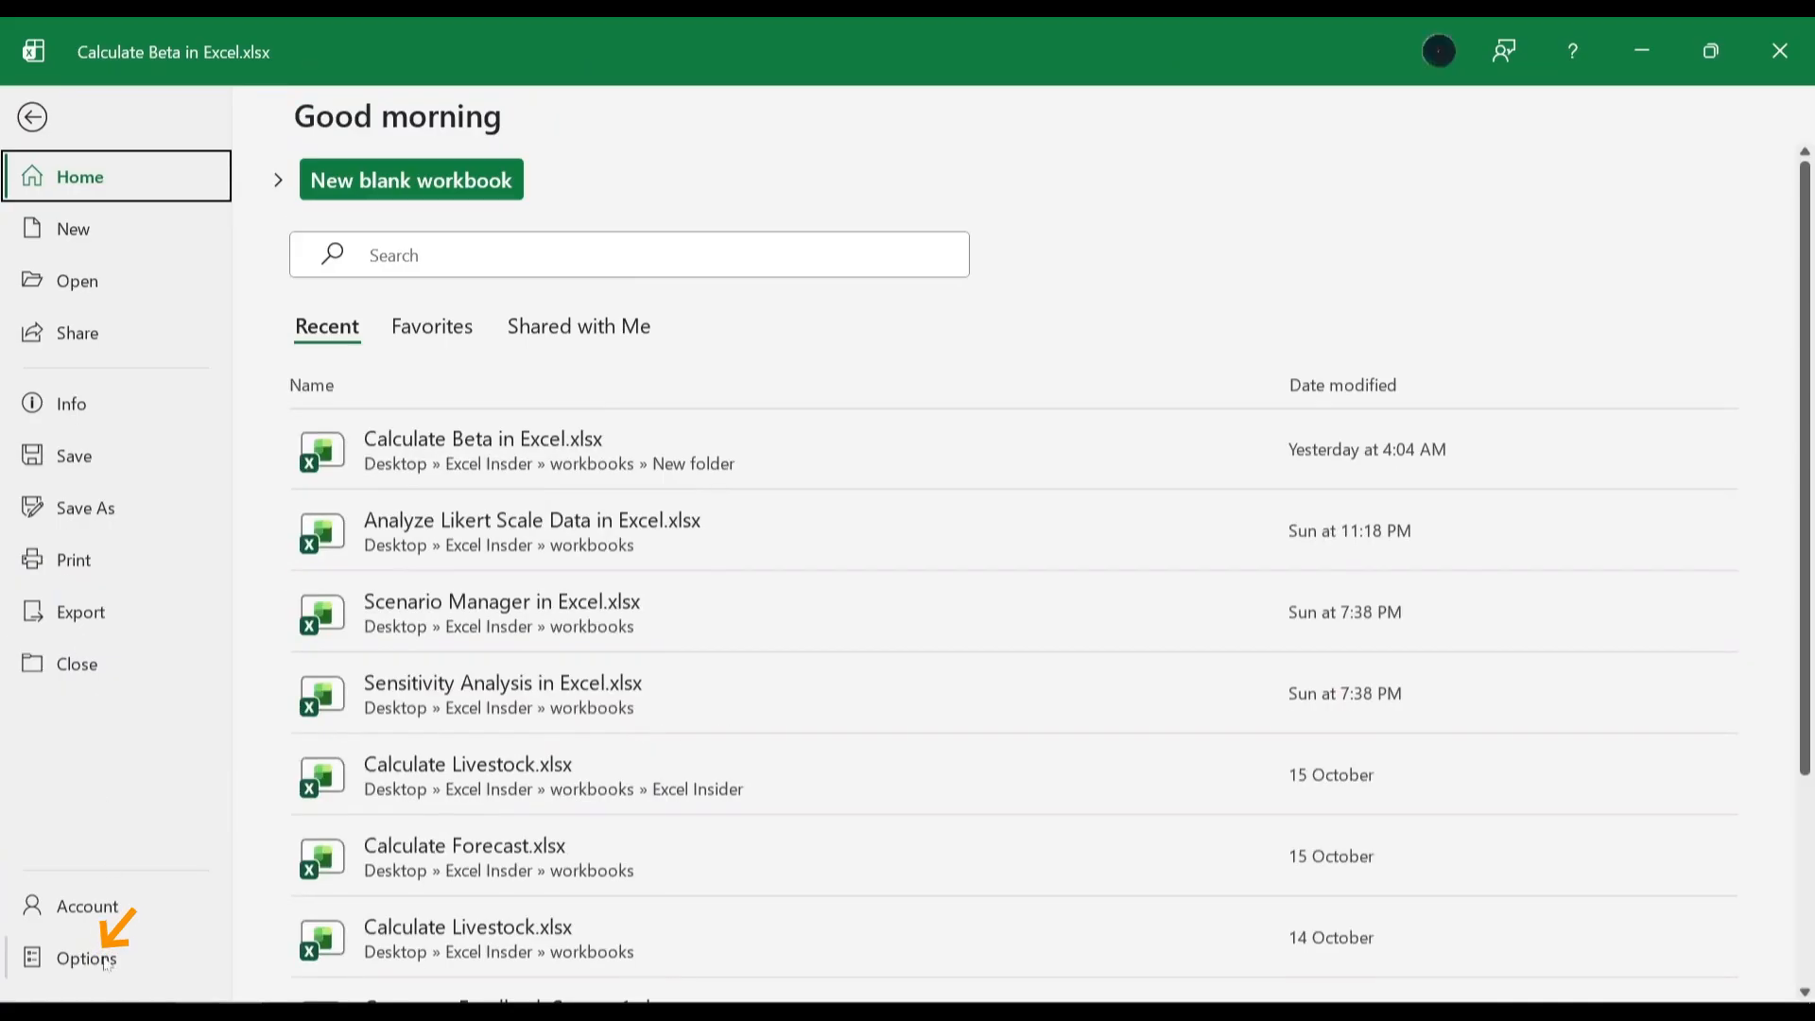
{"action": "left_click", "coordinate": [107, 962]}
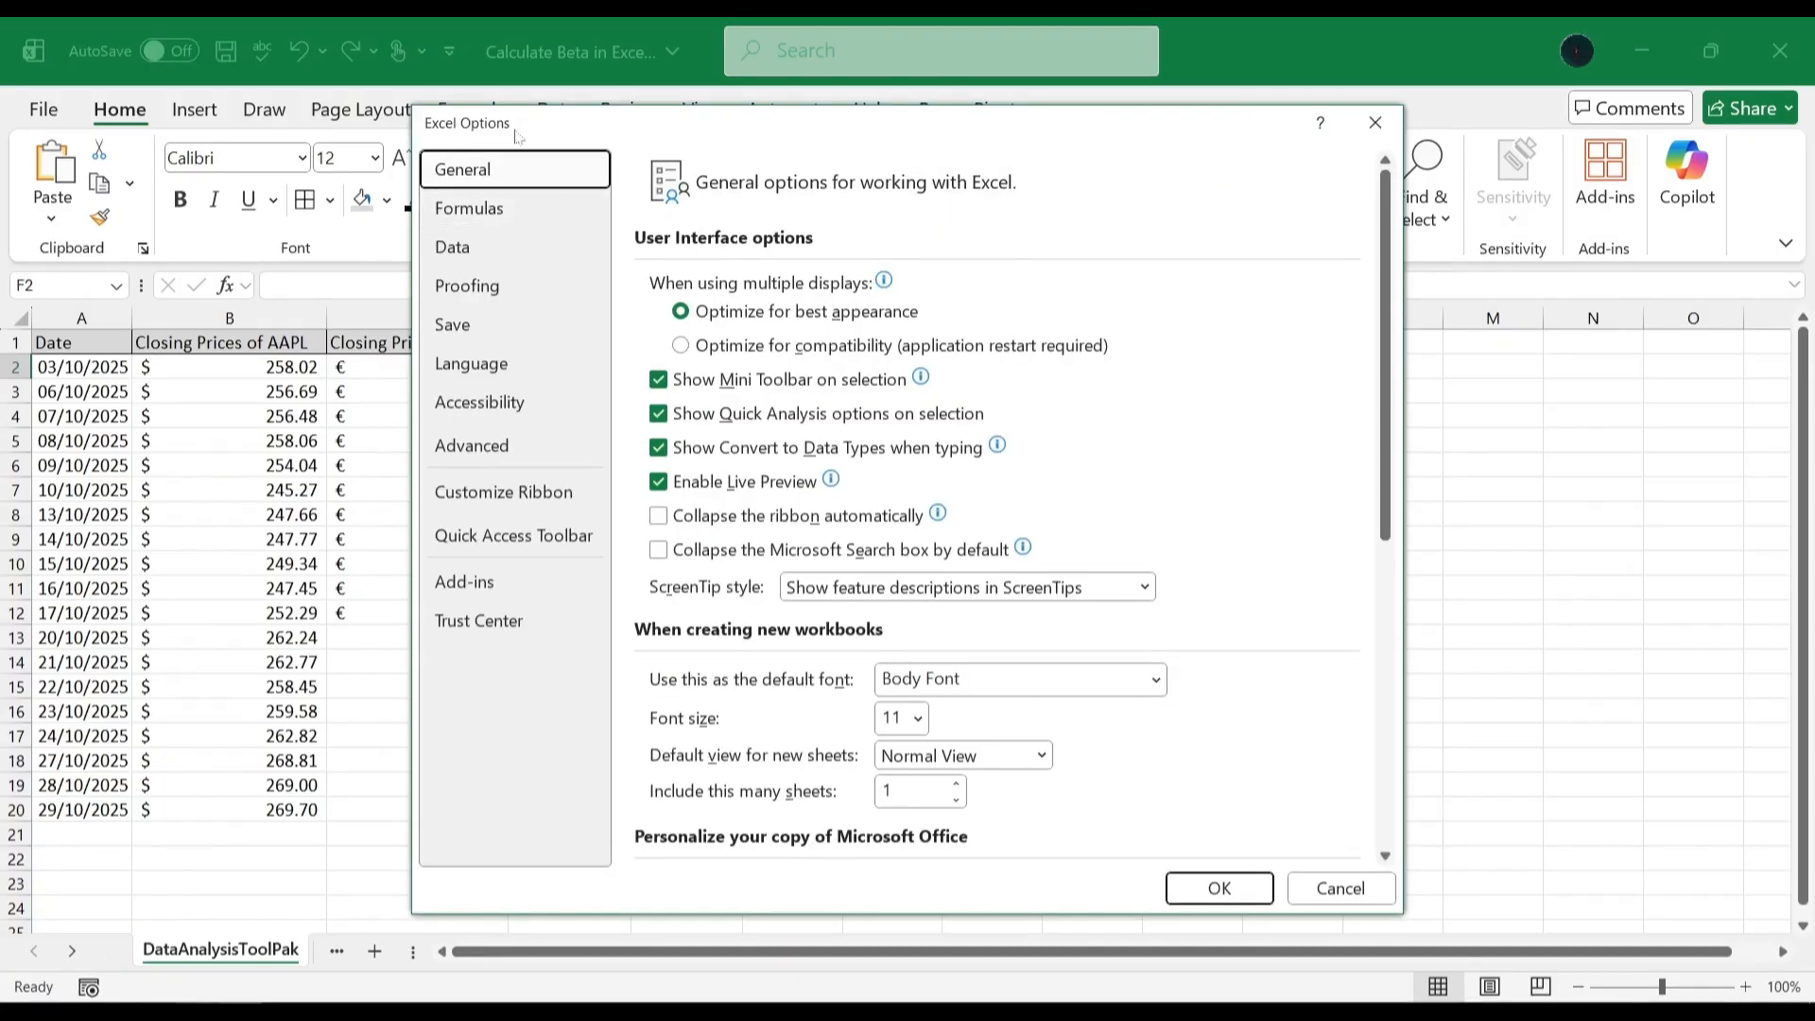
{"action": "left_click", "coordinate": [509, 582]}
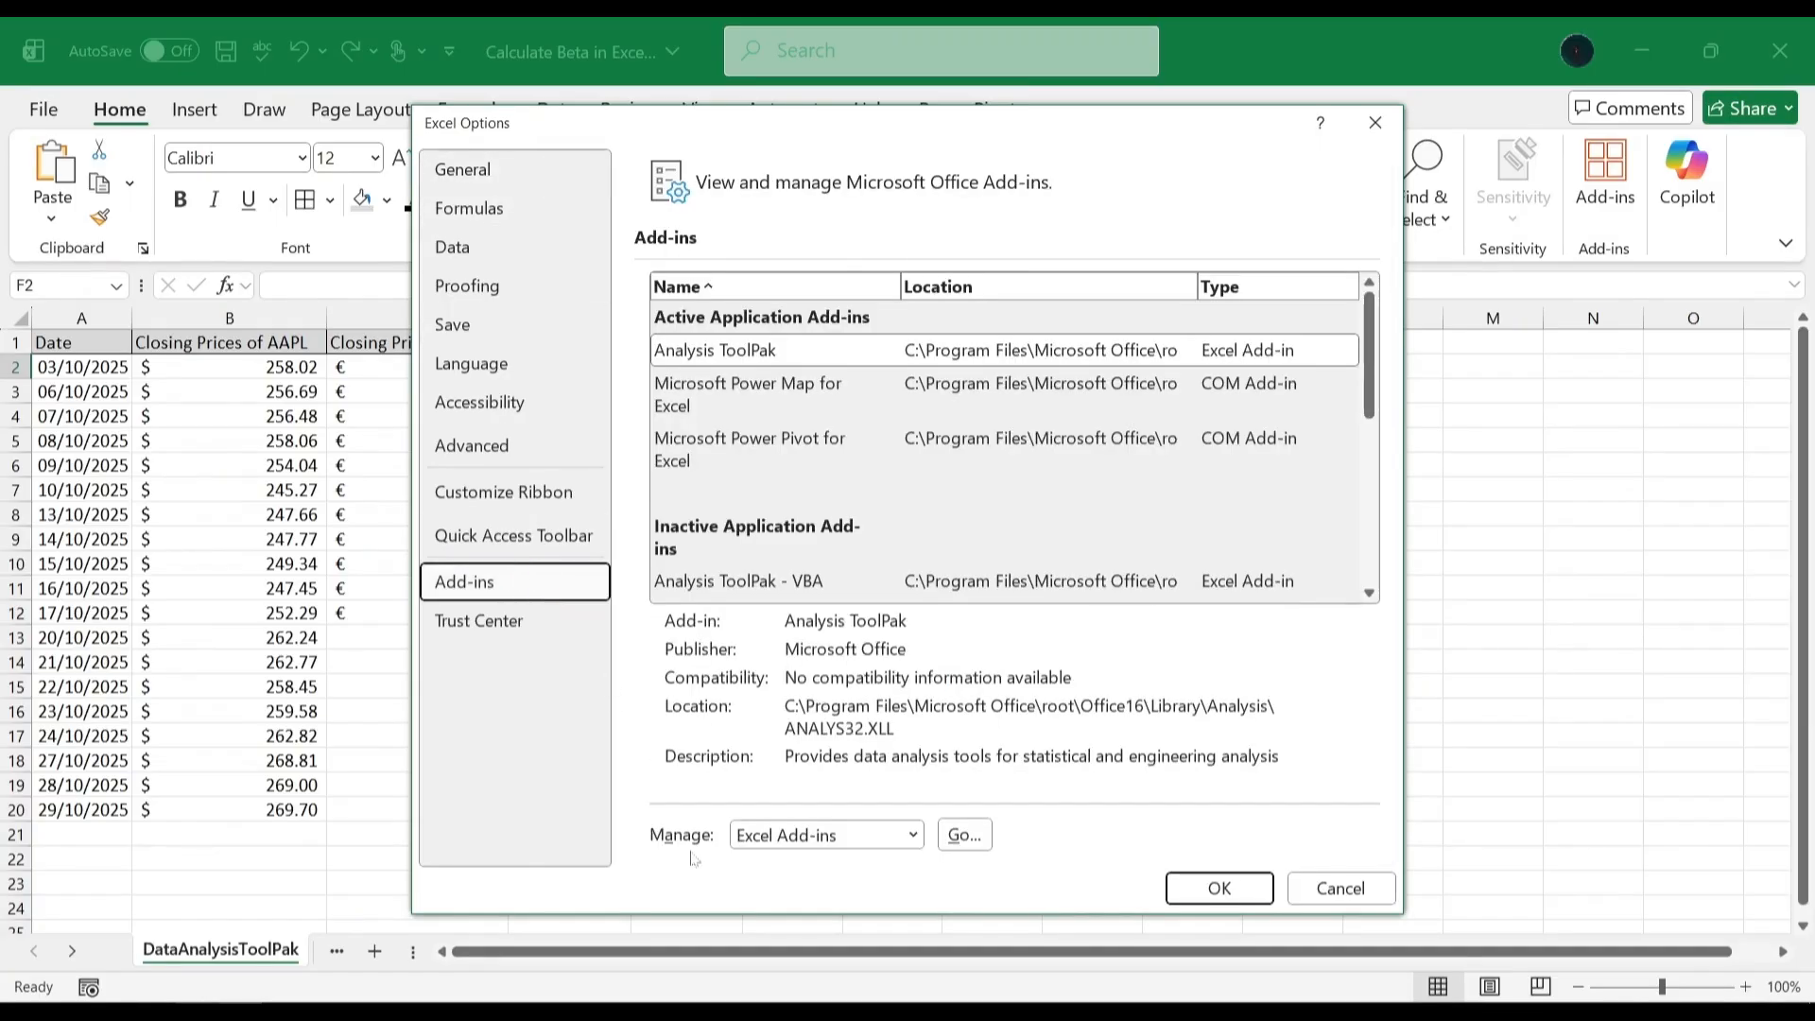
{"action": "left_click", "coordinate": [912, 834]}
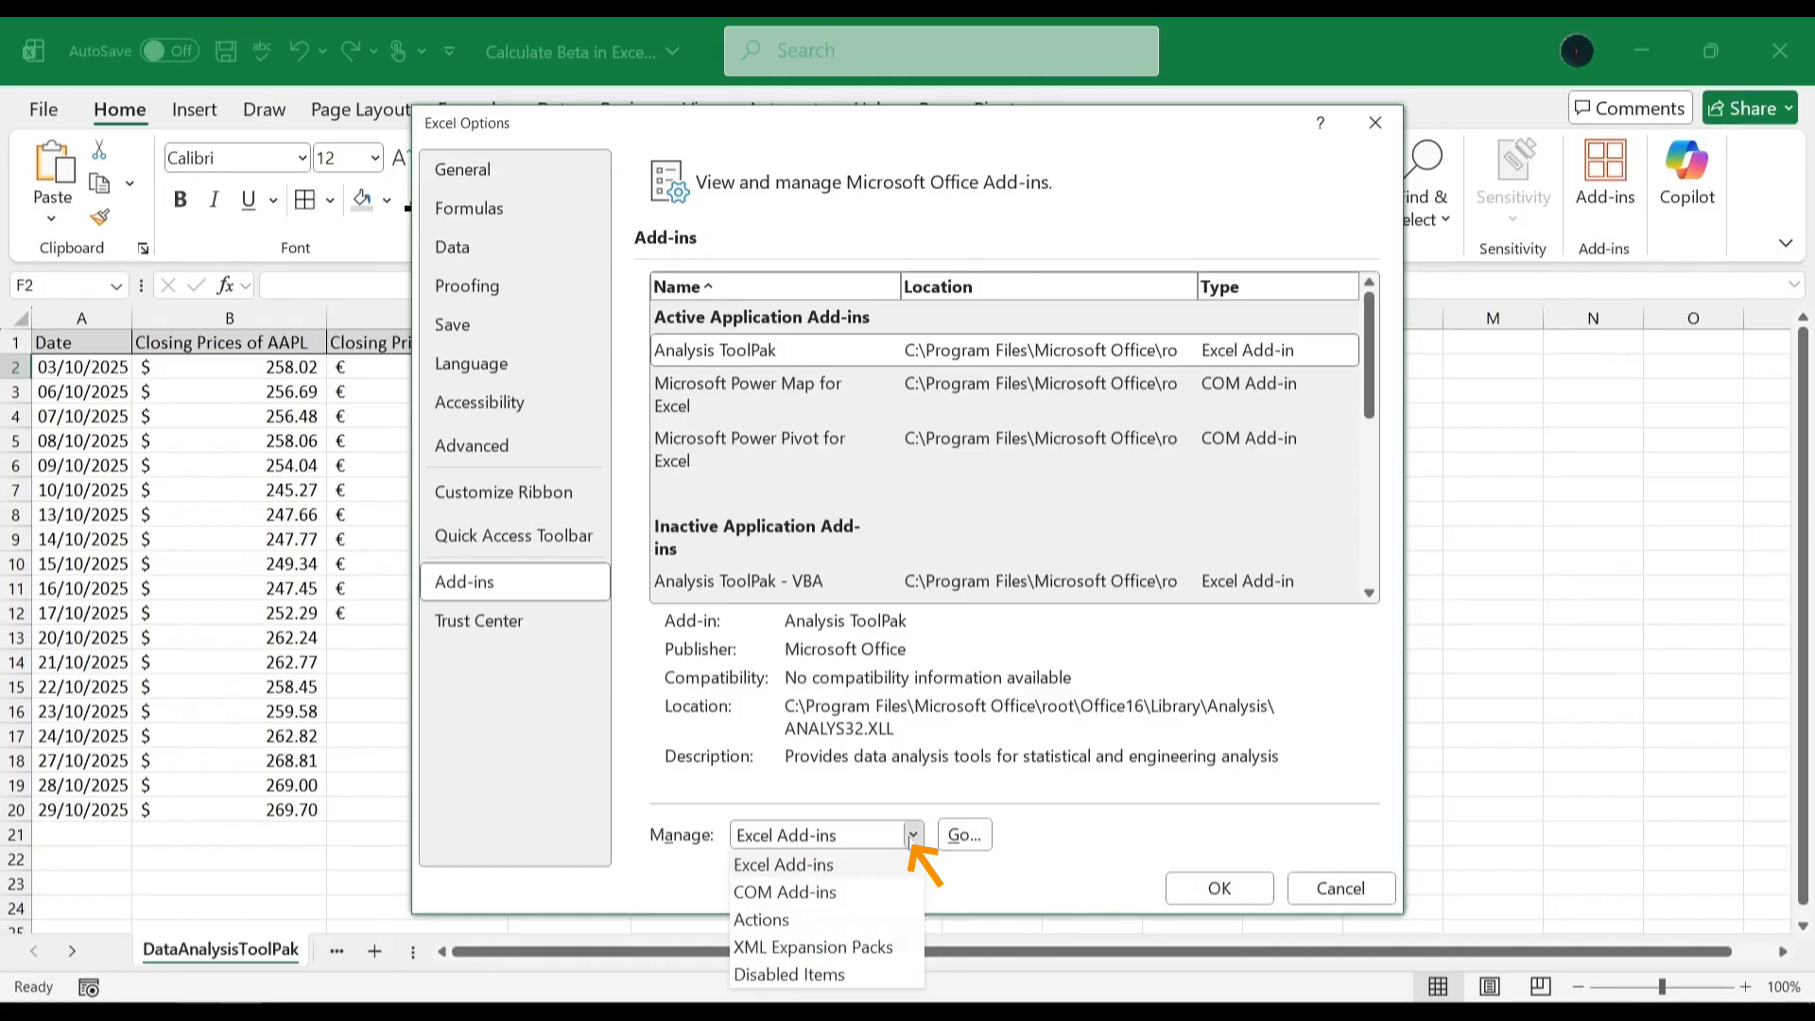
{"action": "left_click", "coordinate": [884, 867]}
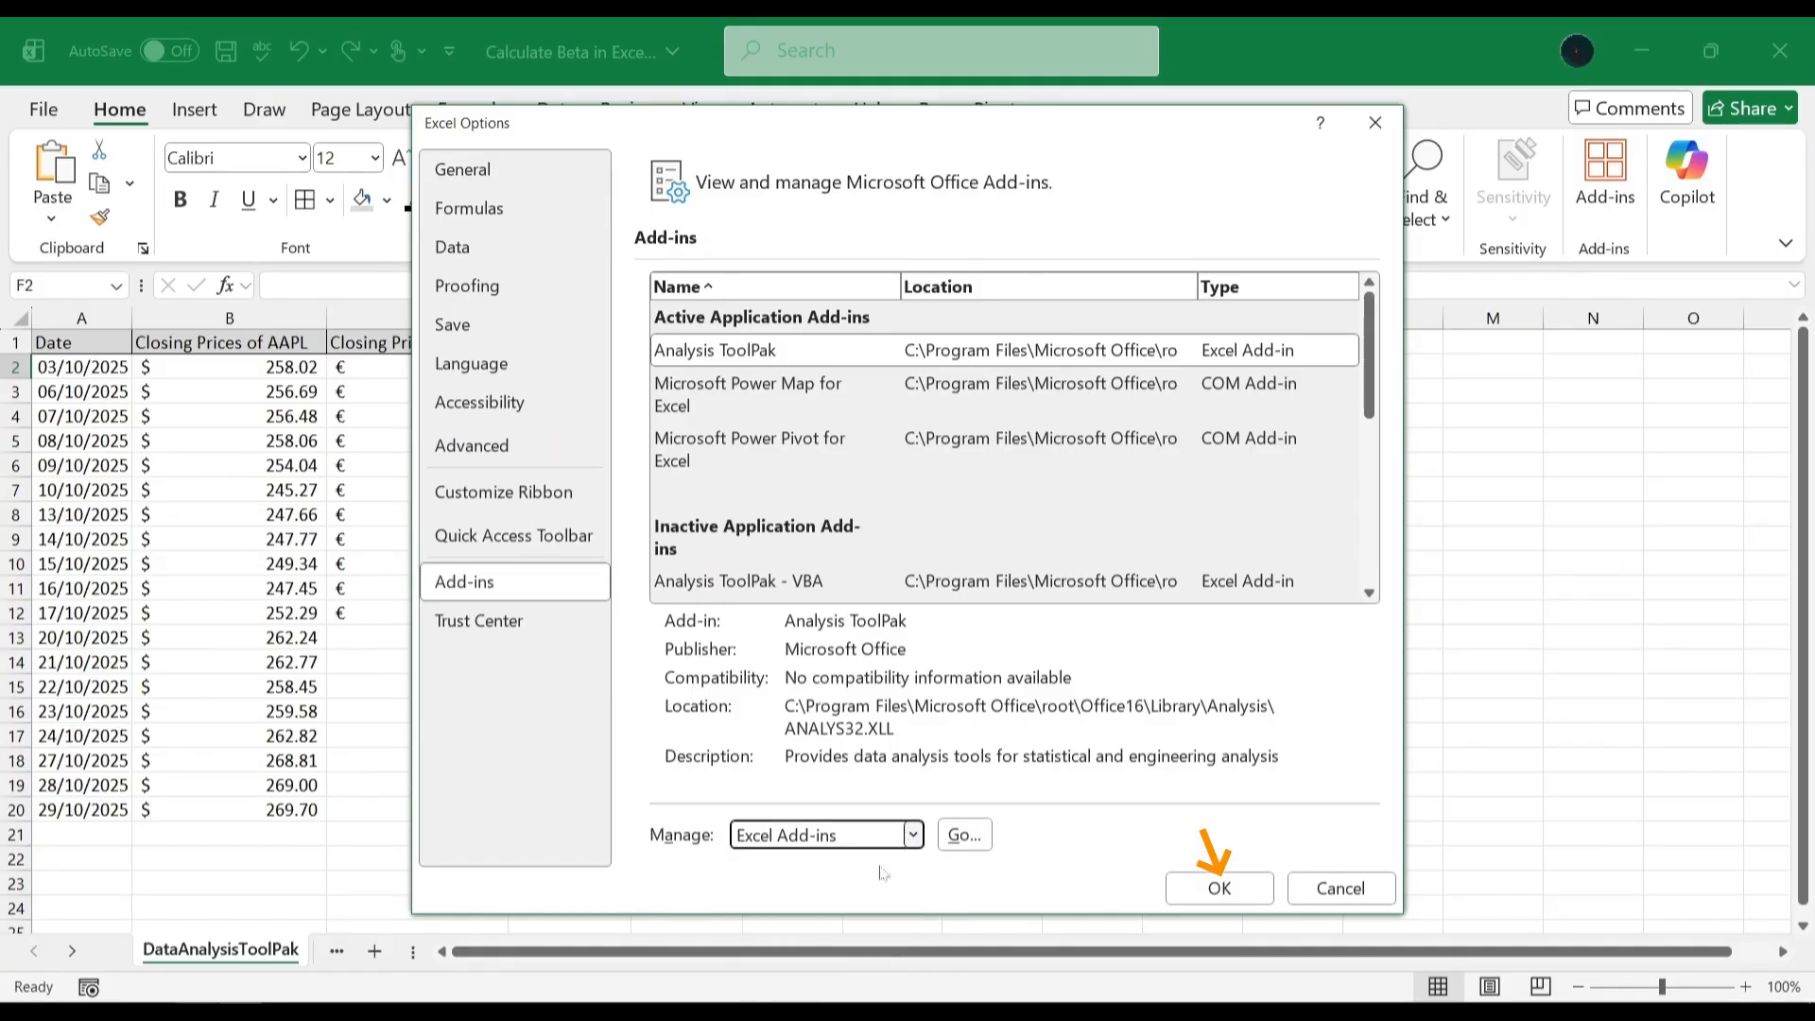
{"action": "left_click", "coordinate": [964, 834]}
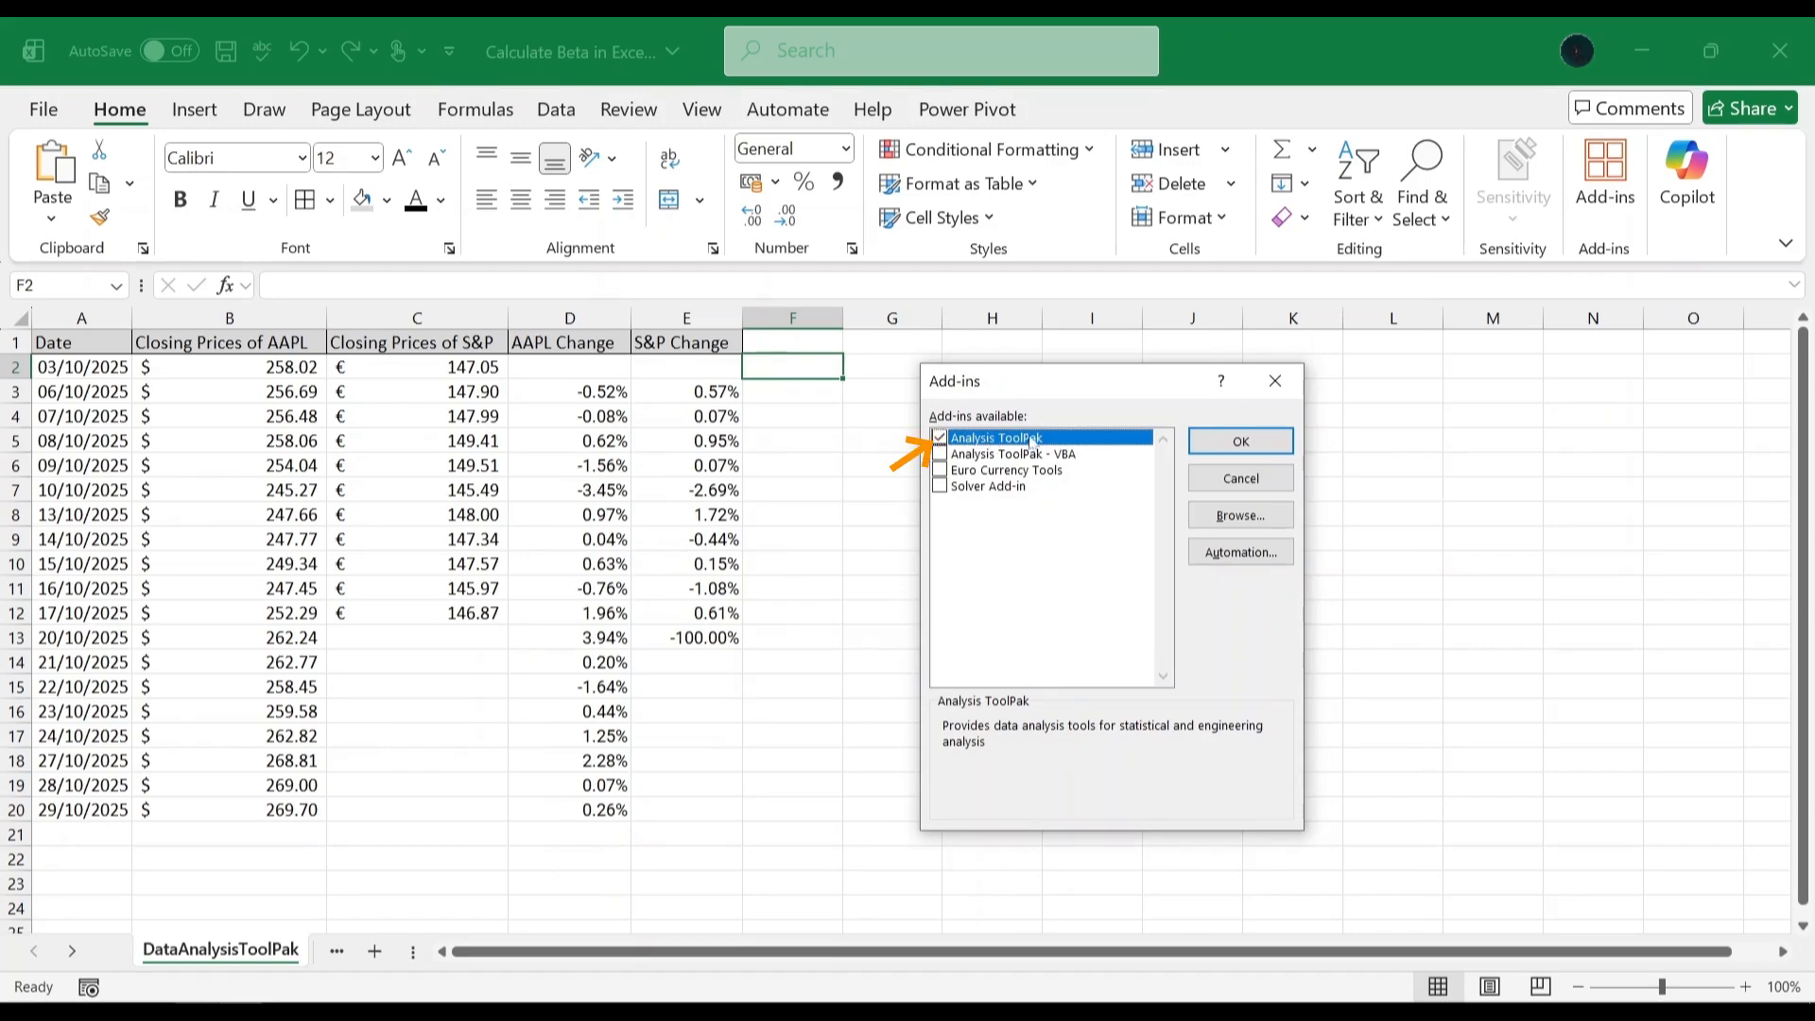
{"action": "left_click", "coordinate": [1241, 441]}
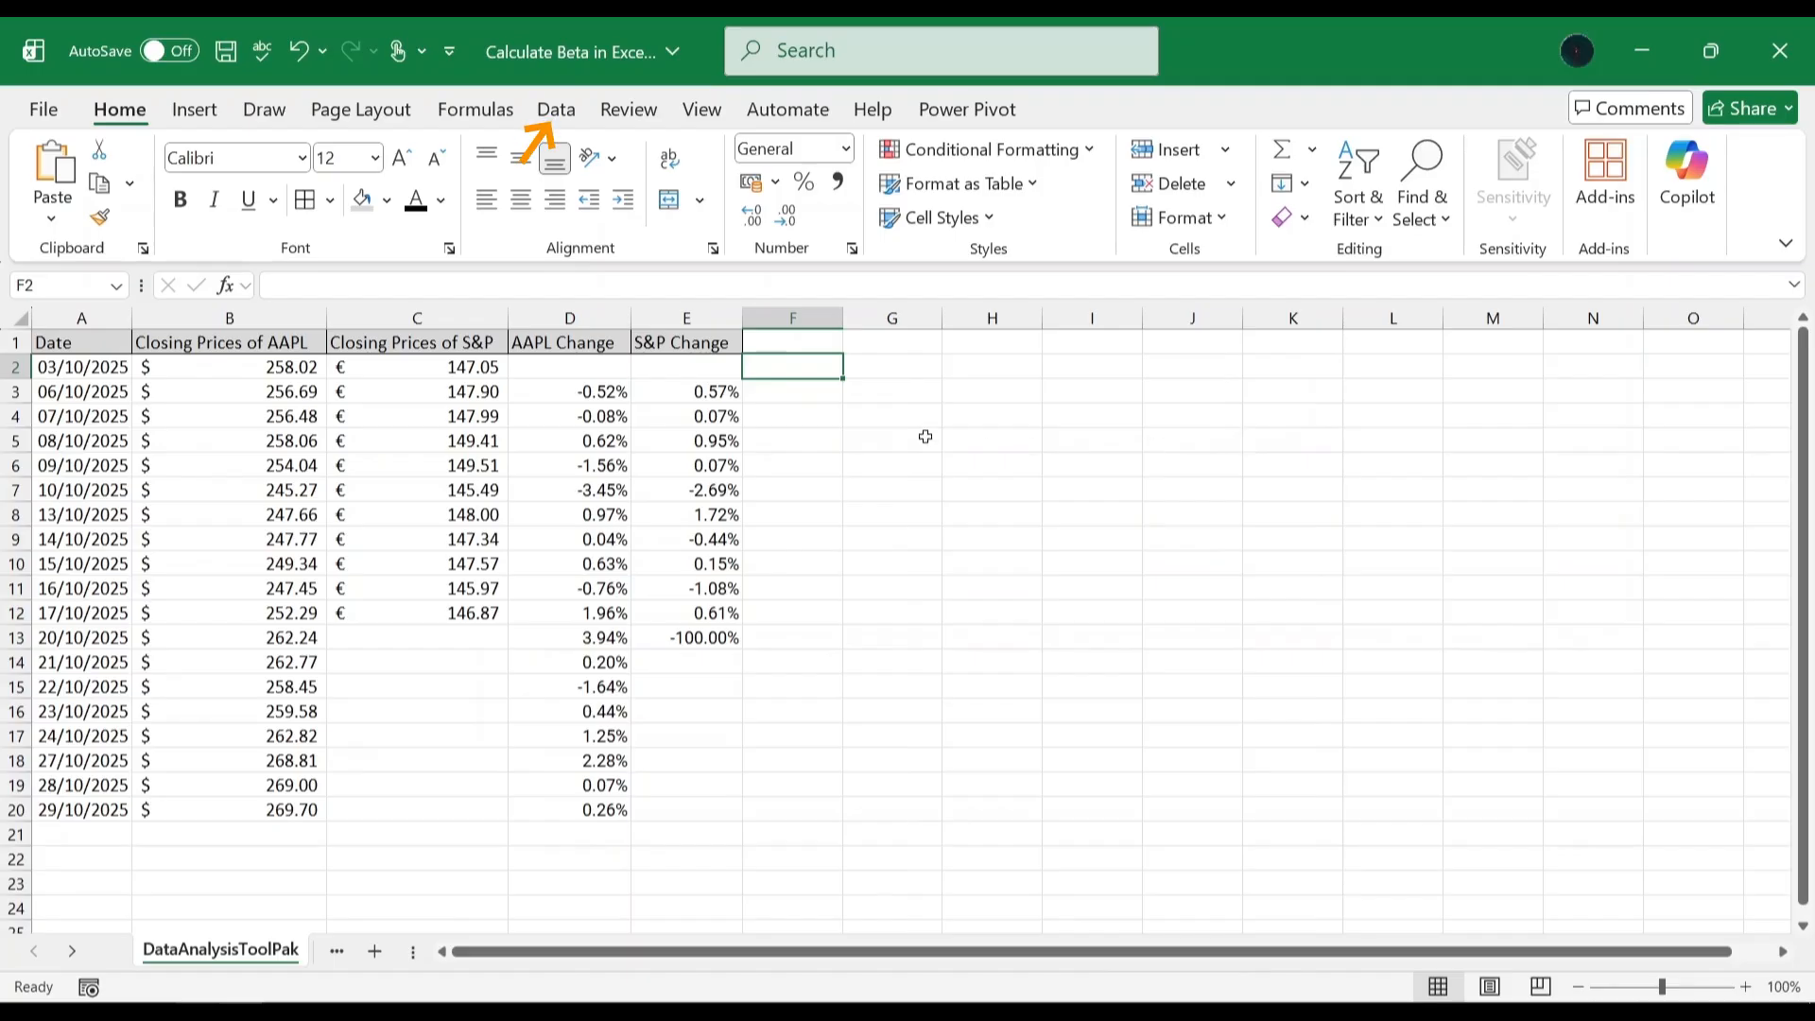
Start a Data Analysis Regression with AAPL changes D3:D13 as the Y range and S&P changes E3:E13 as the X range
{"action": "left_click", "coordinate": [546, 115]}
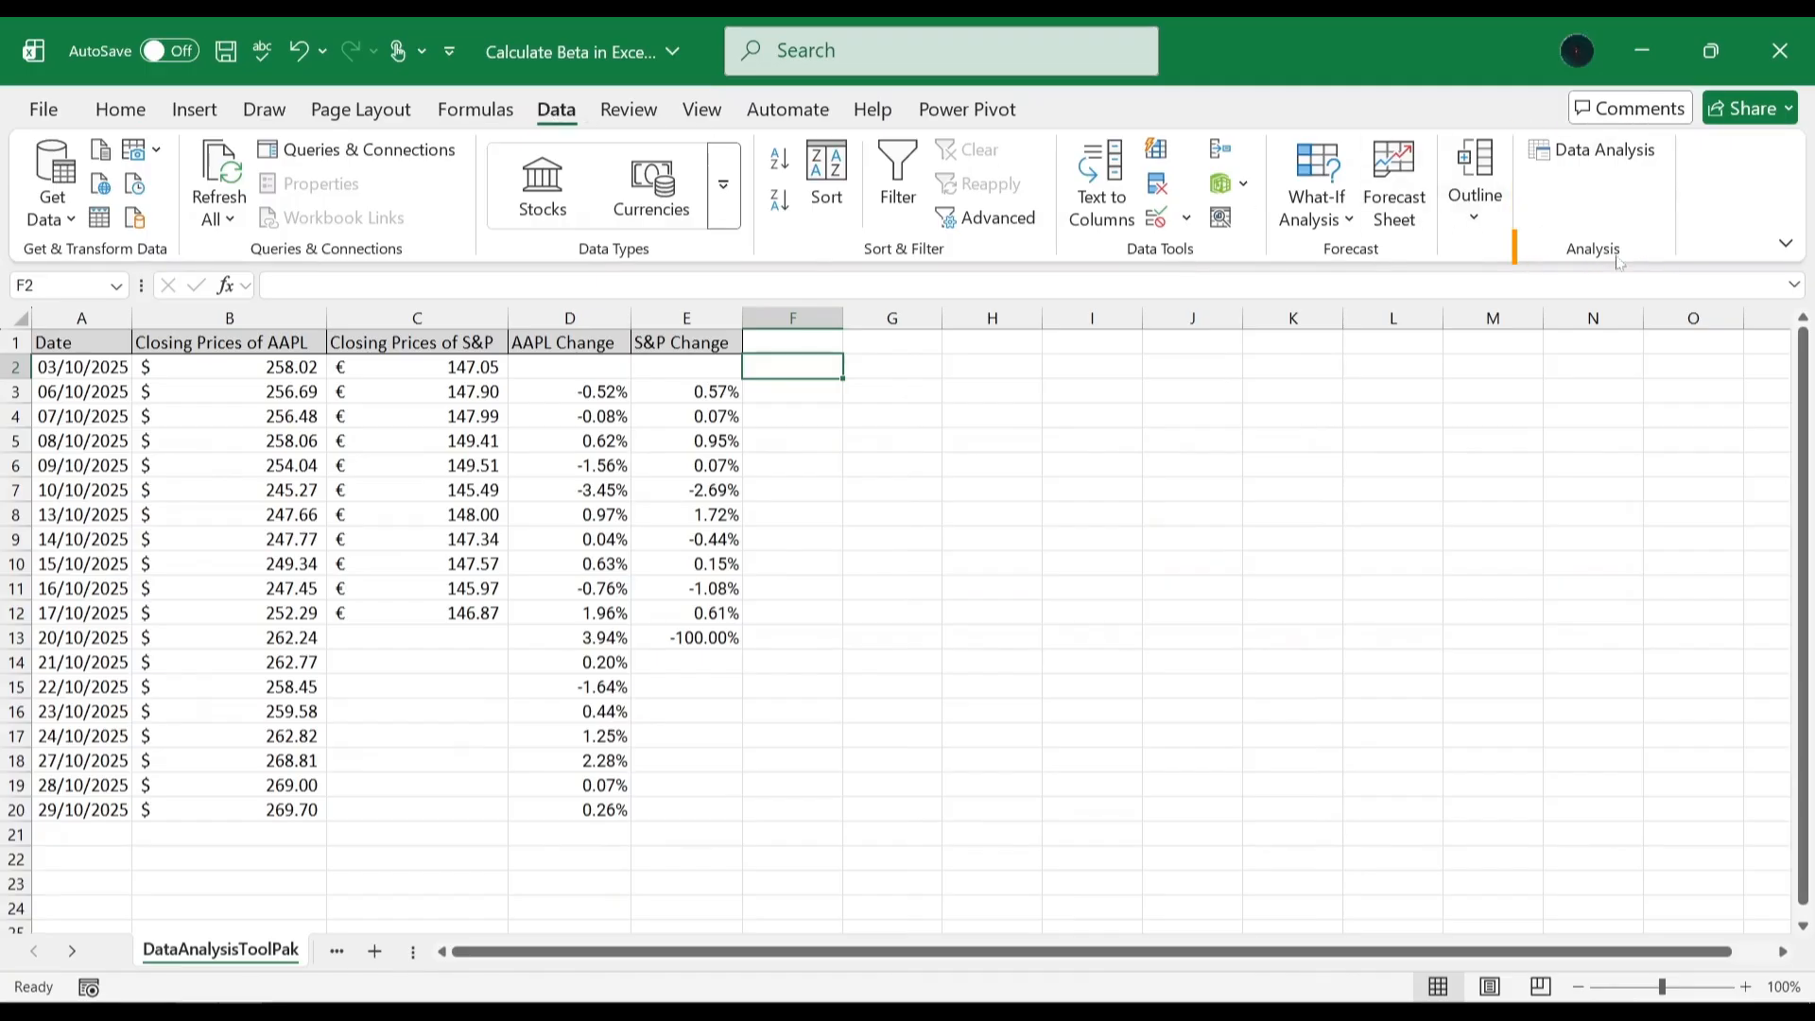
{"action": "left_click", "coordinate": [1607, 151]}
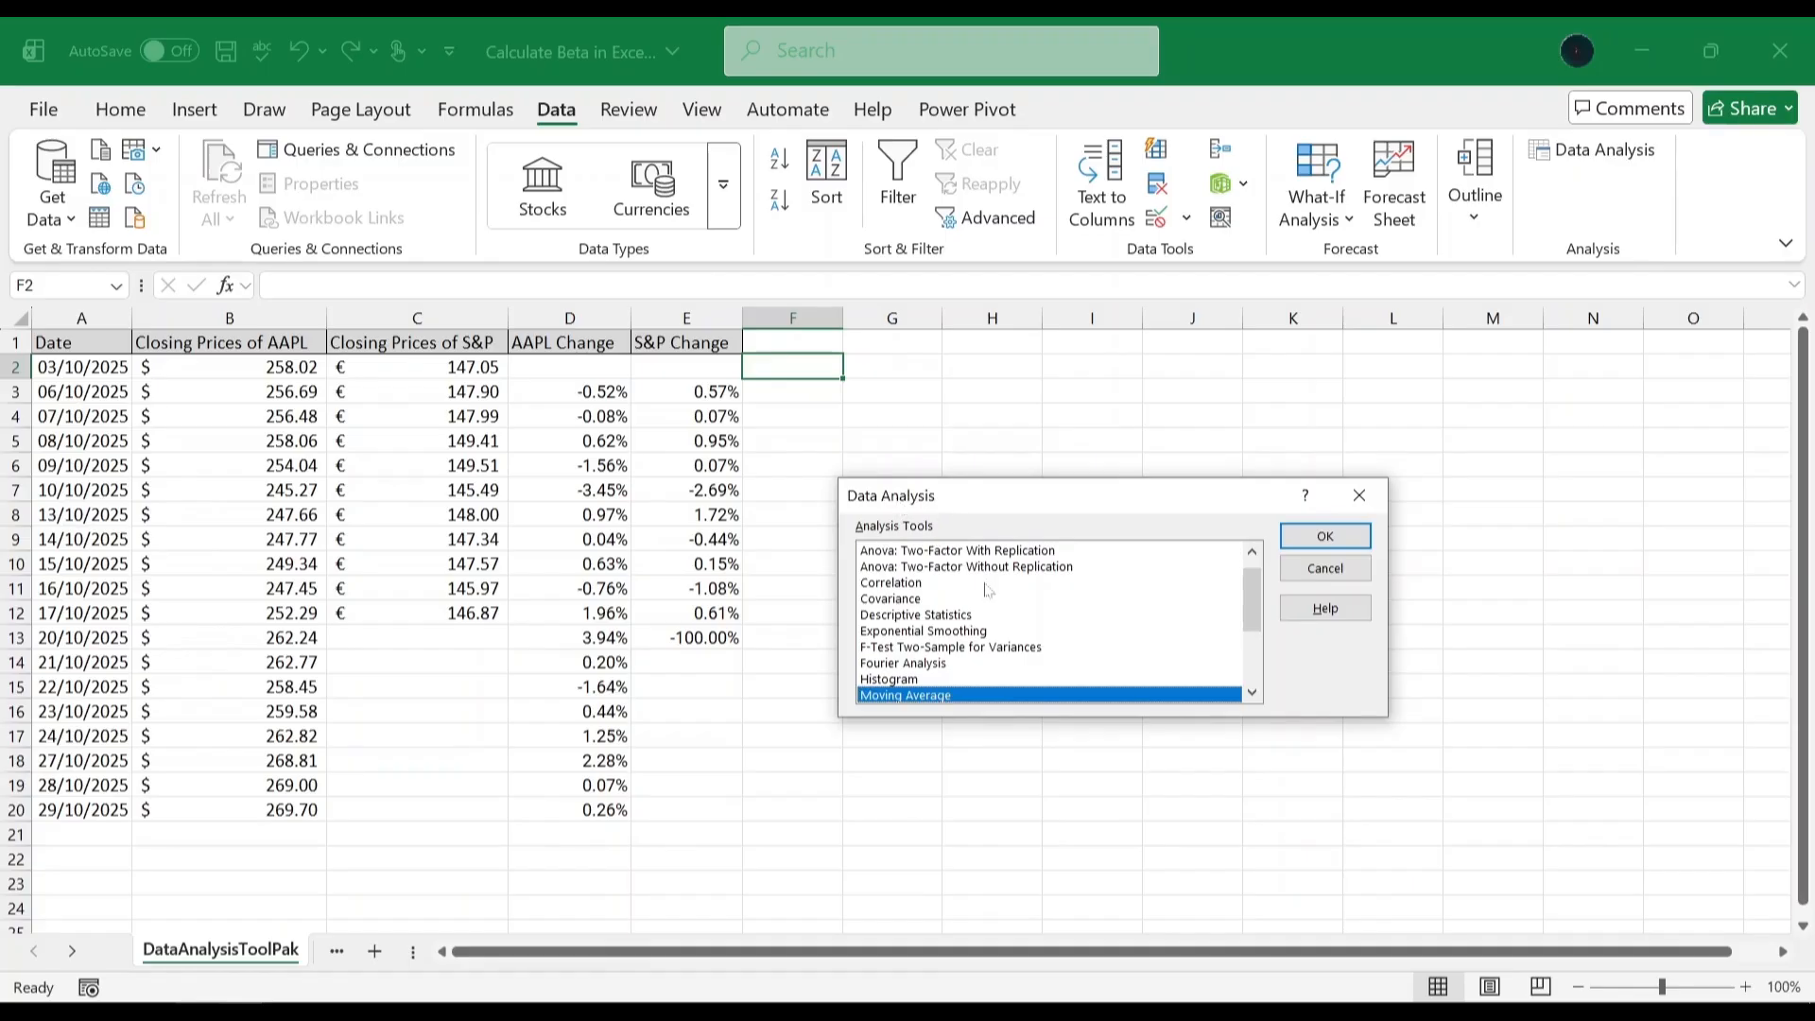
{"action": "scroll", "coordinate": [986, 588], "scroll_direction": "down", "scroll_amount": 1}
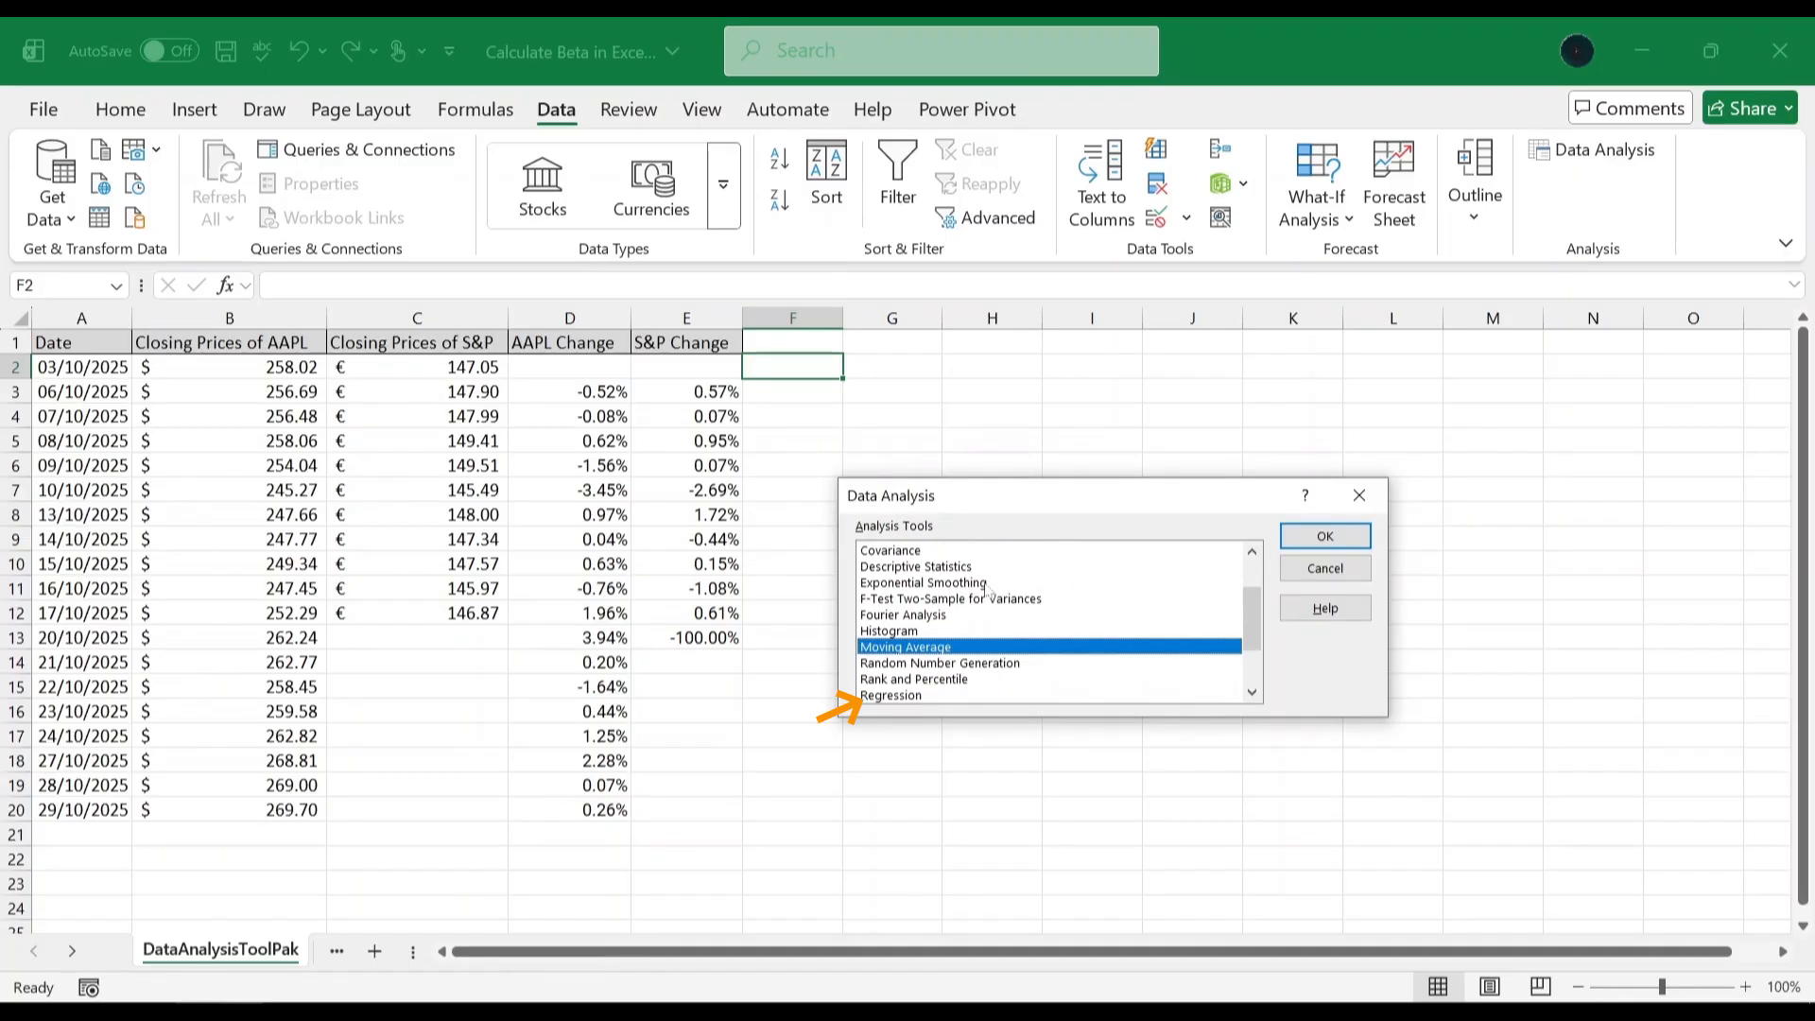
{"action": "left_click", "coordinate": [920, 696]}
{"action": "left_click", "coordinate": [1326, 536]}
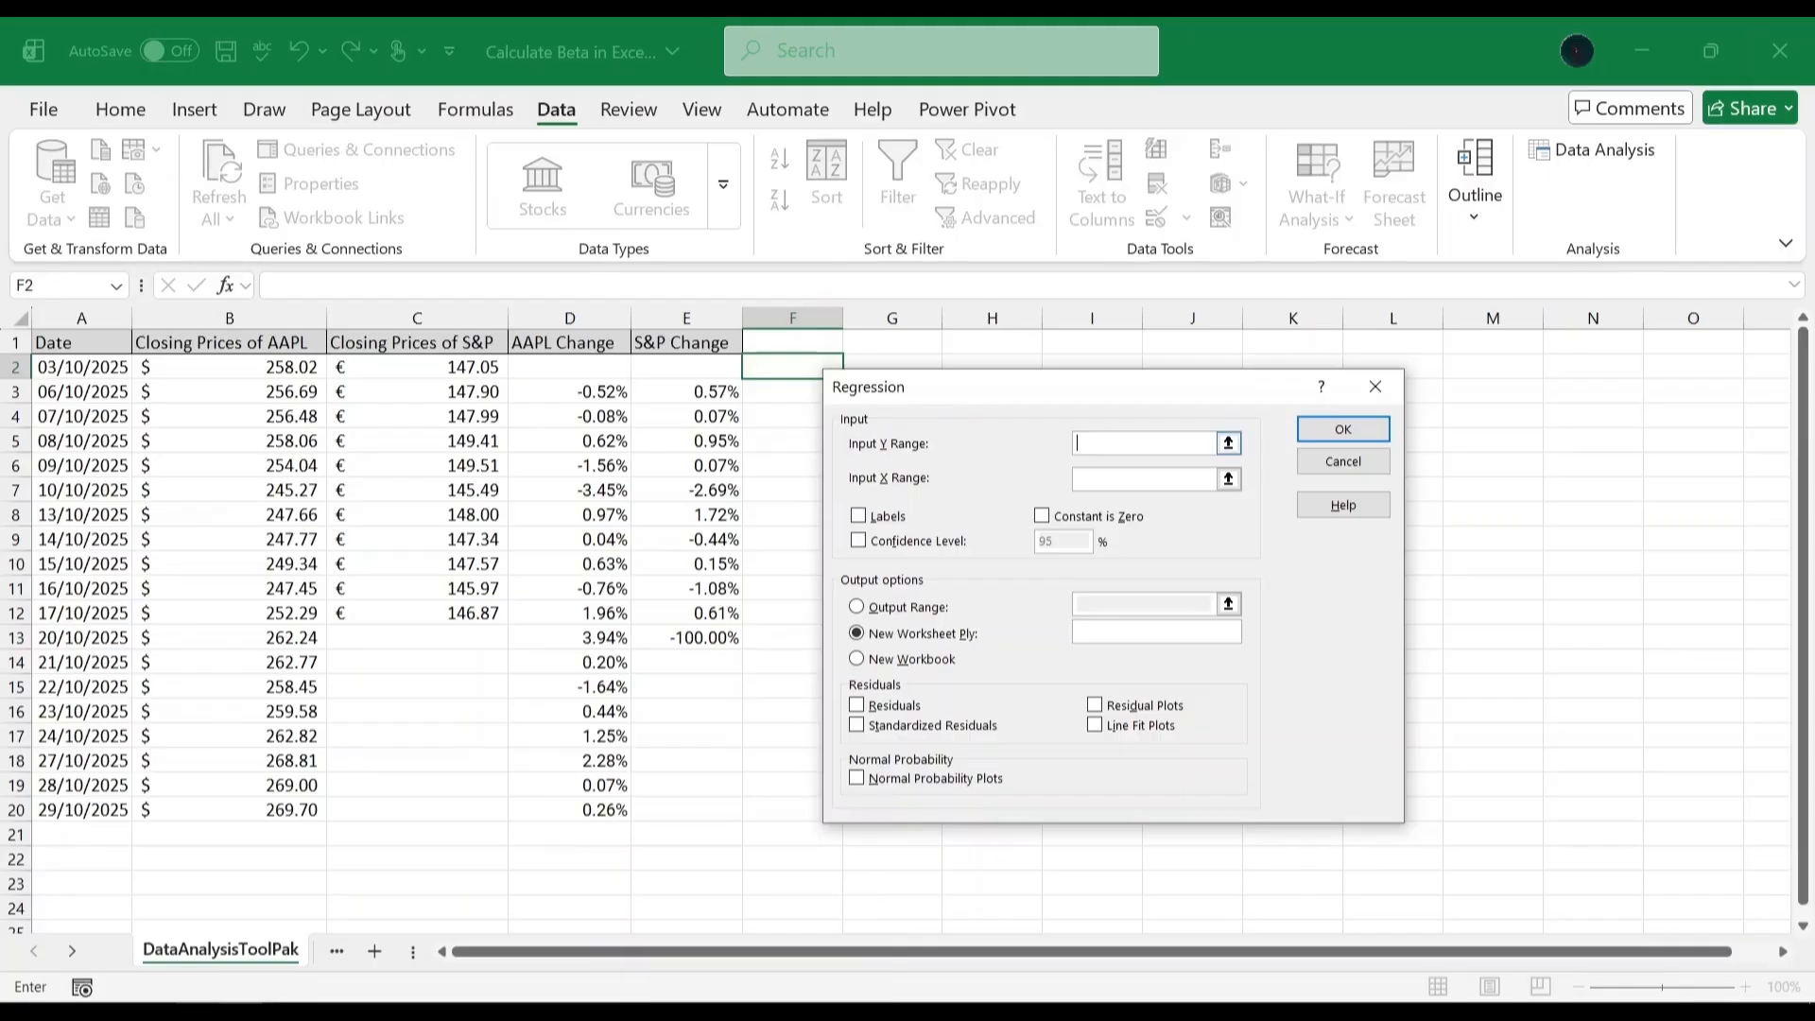
{"action": "left_click_drag", "start_coordinate": [570, 393], "coordinate": [579, 638]}
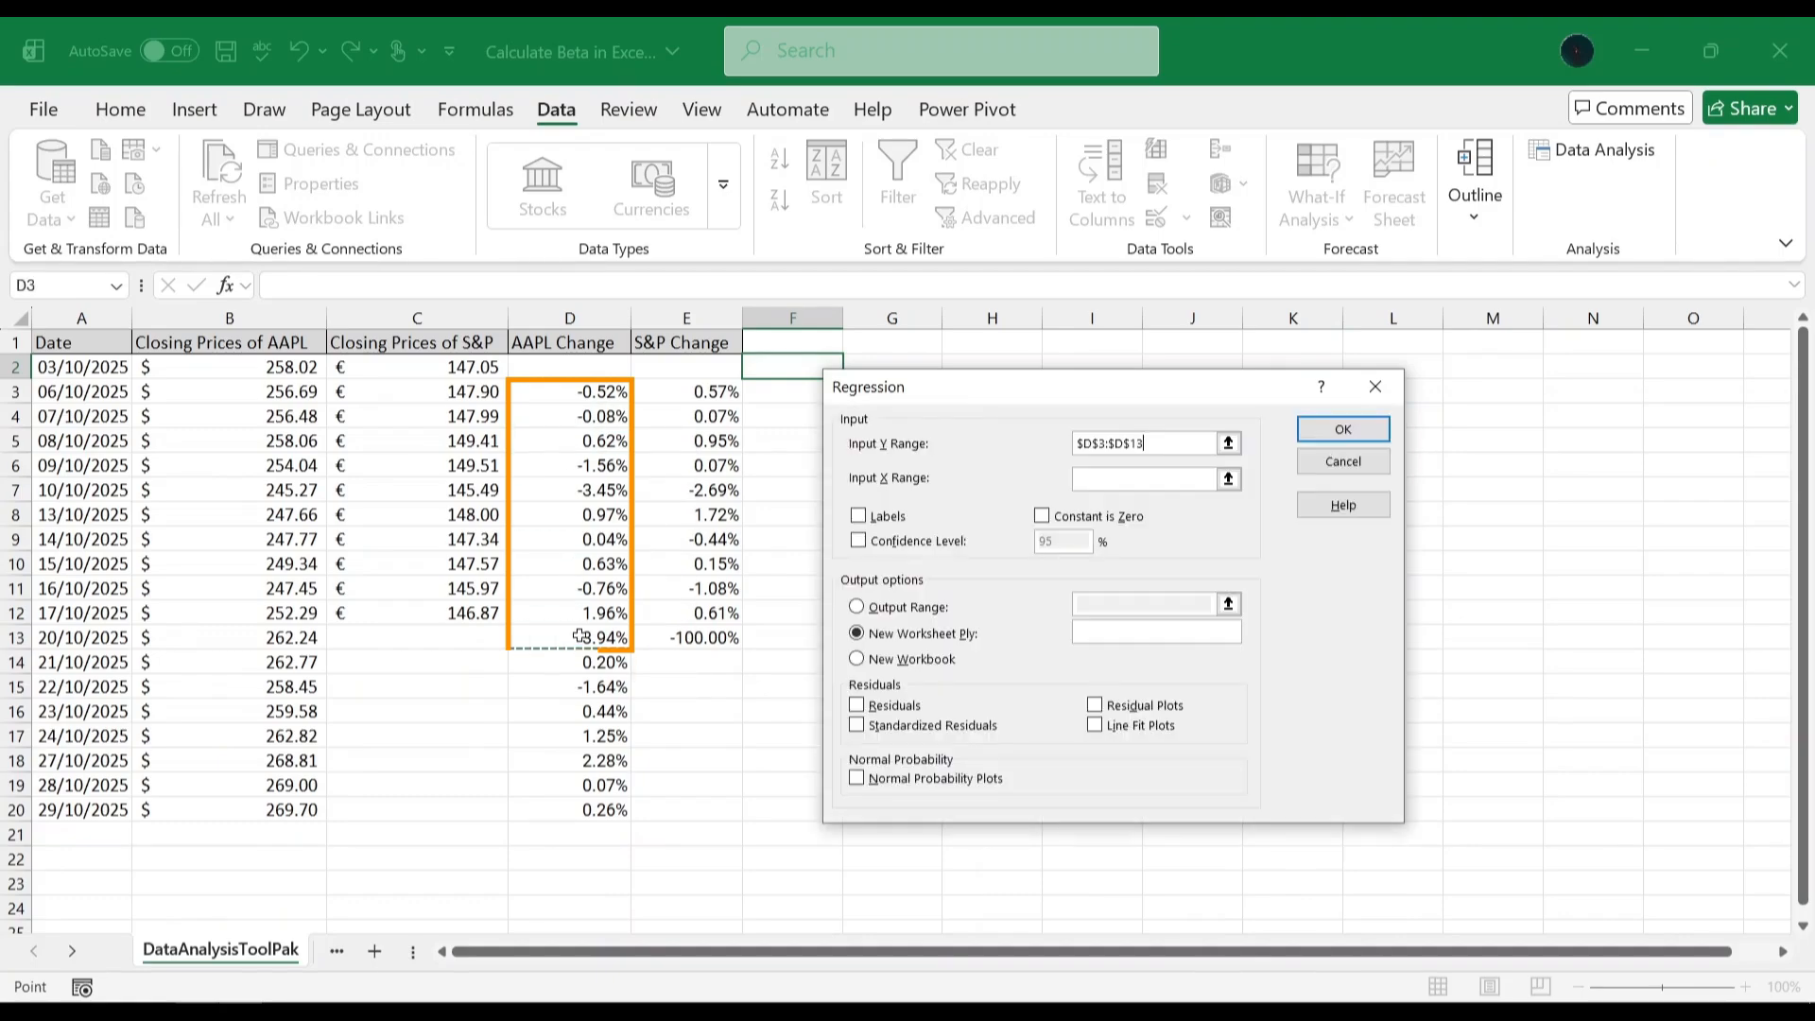
{"action": "left_click", "coordinate": [1173, 480]}
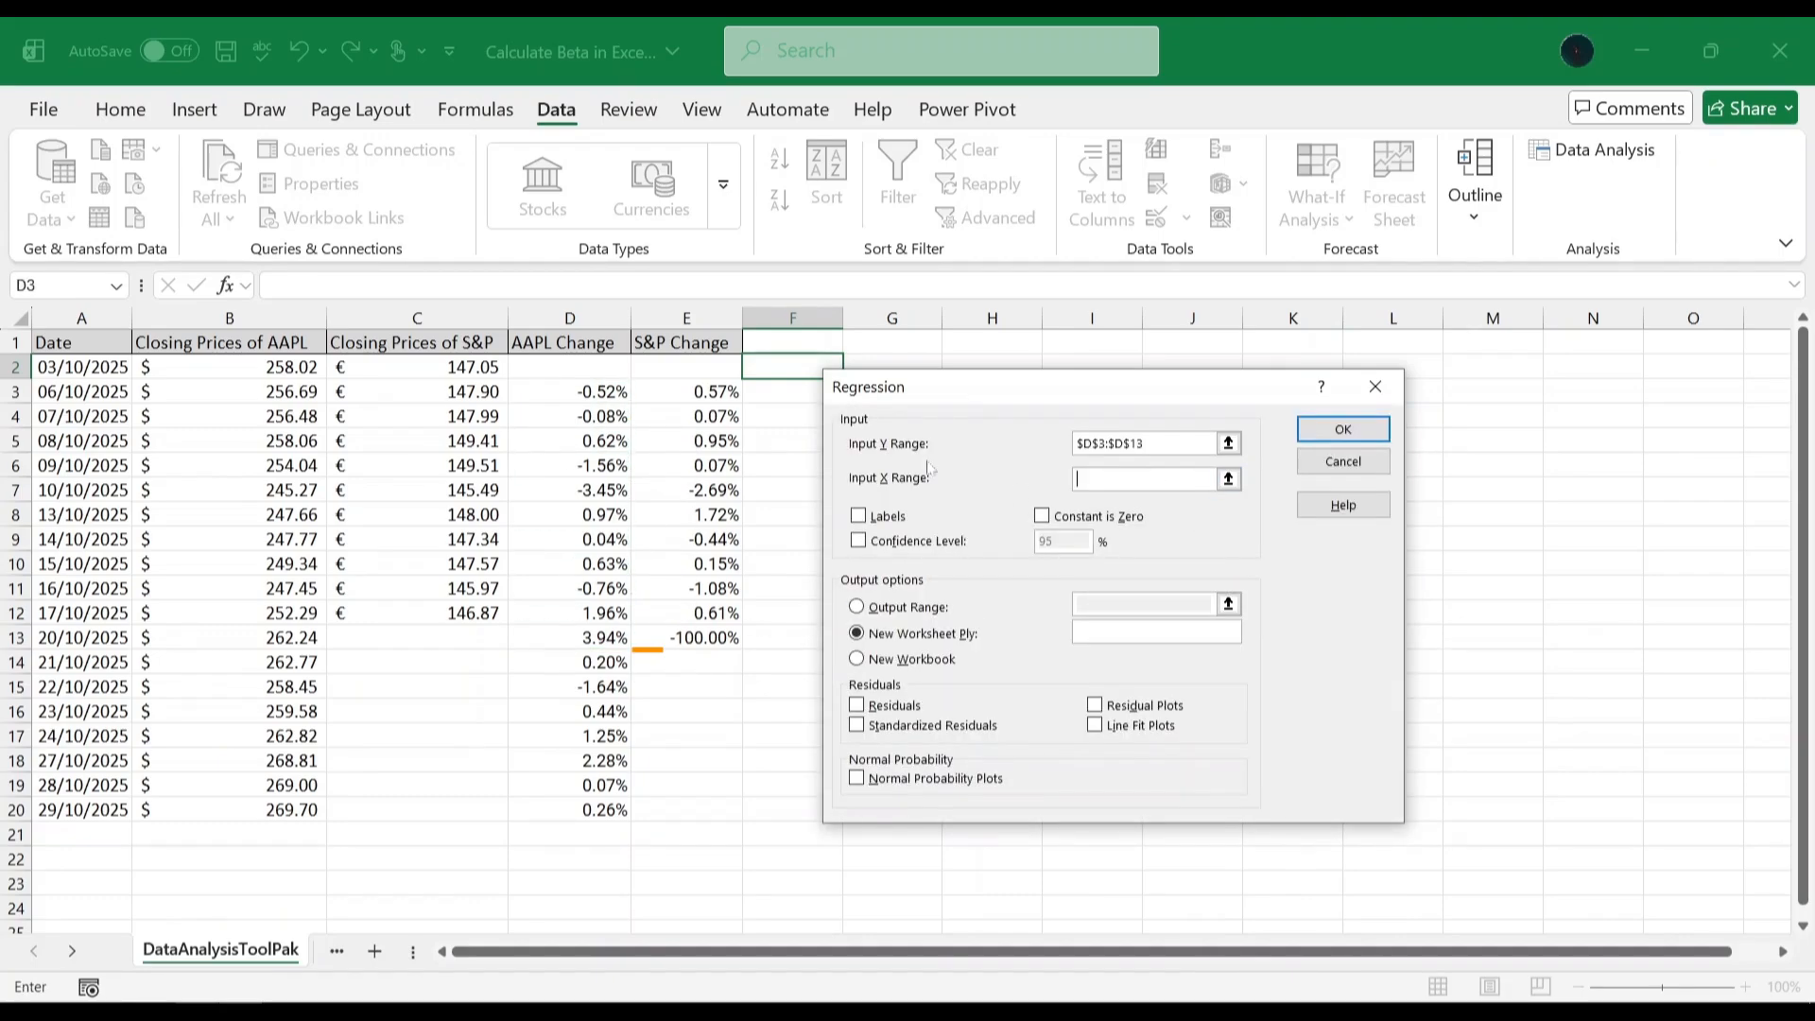
{"action": "left_click_drag", "start_coordinate": [705, 392], "coordinate": [716, 640]}
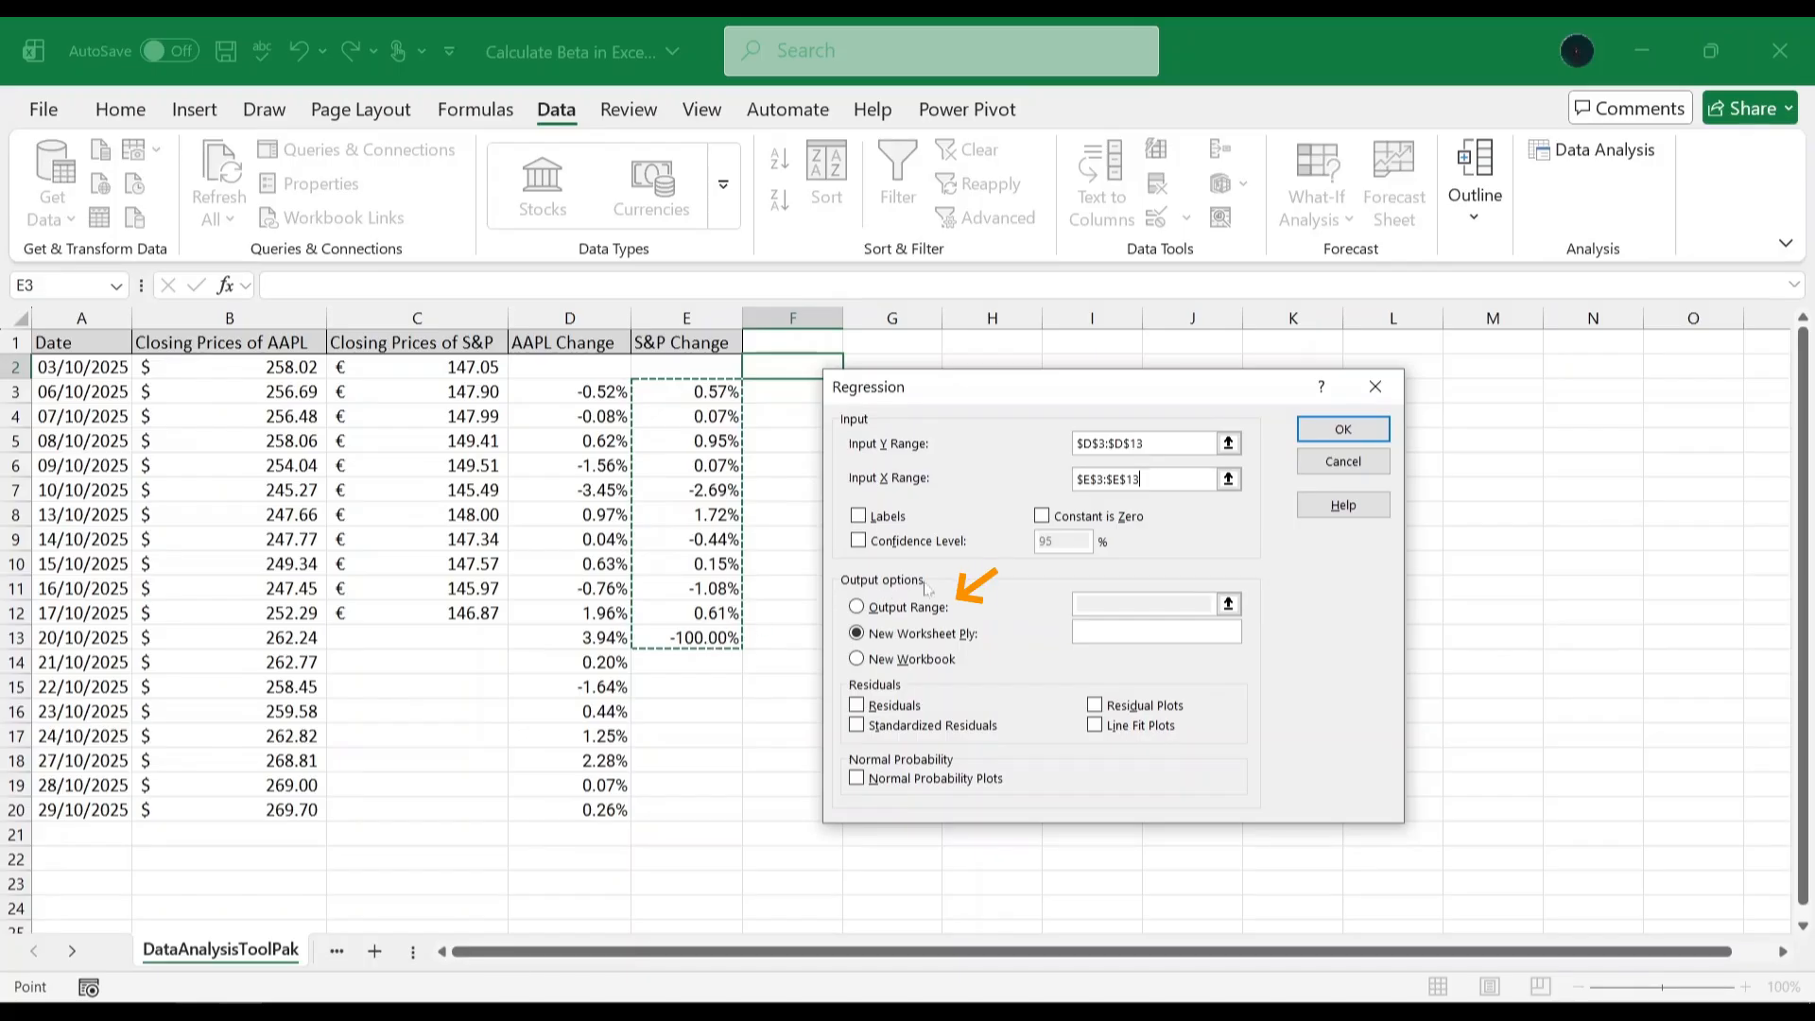
Set the regression's output range to cell G1 and run the analysis
{"action": "key", "text": "Return"}
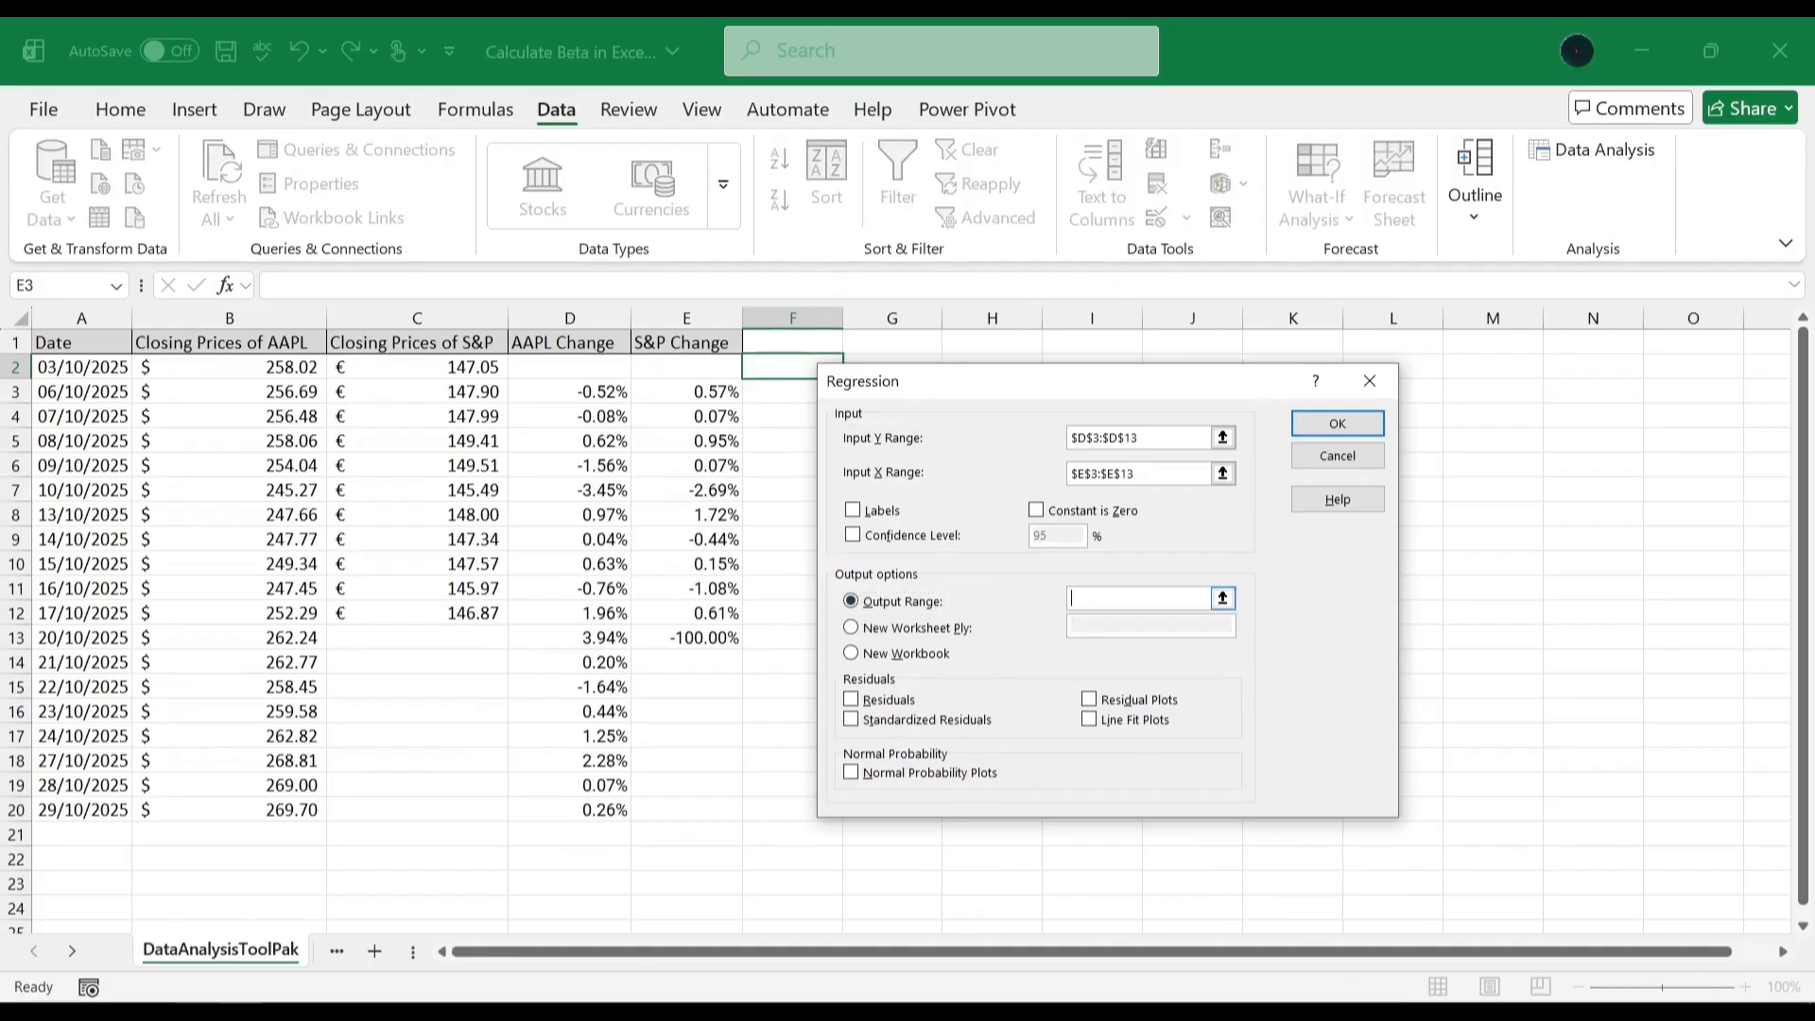
{"action": "left_click", "coordinate": [888, 339]}
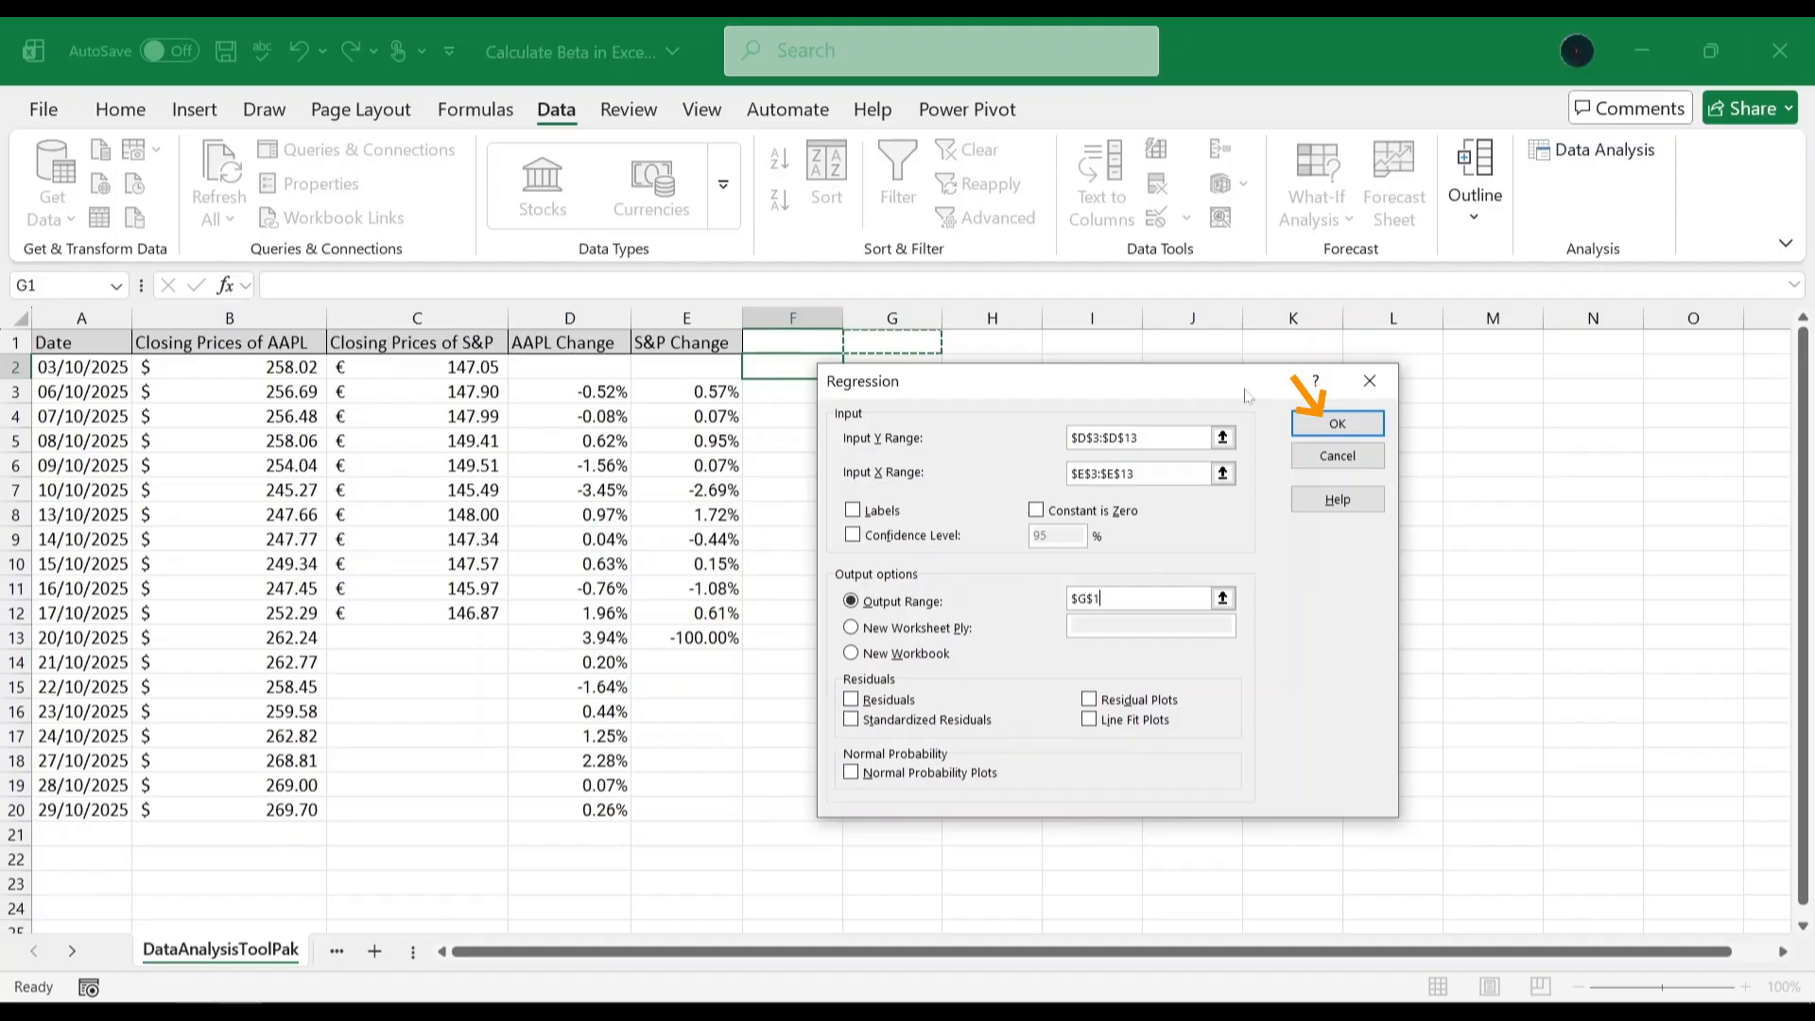
{"action": "left_click", "coordinate": [1324, 416]}
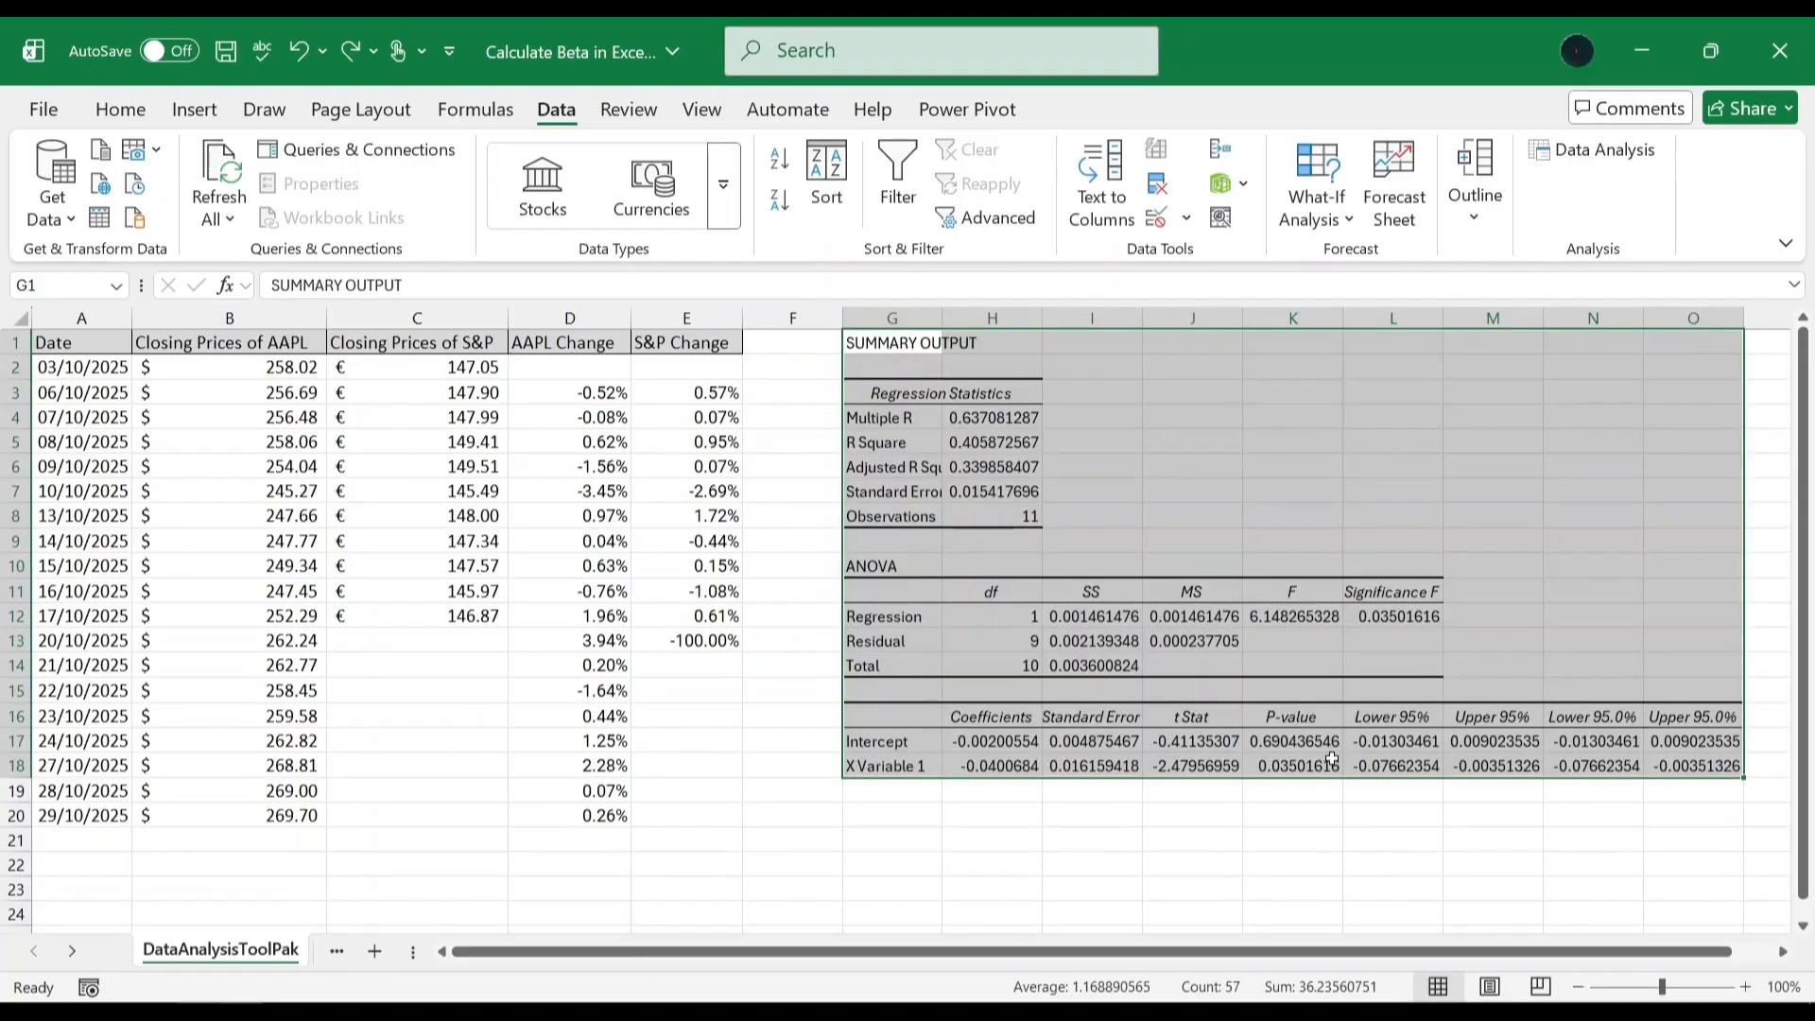
{"action": "left_click", "coordinate": [797, 567]}
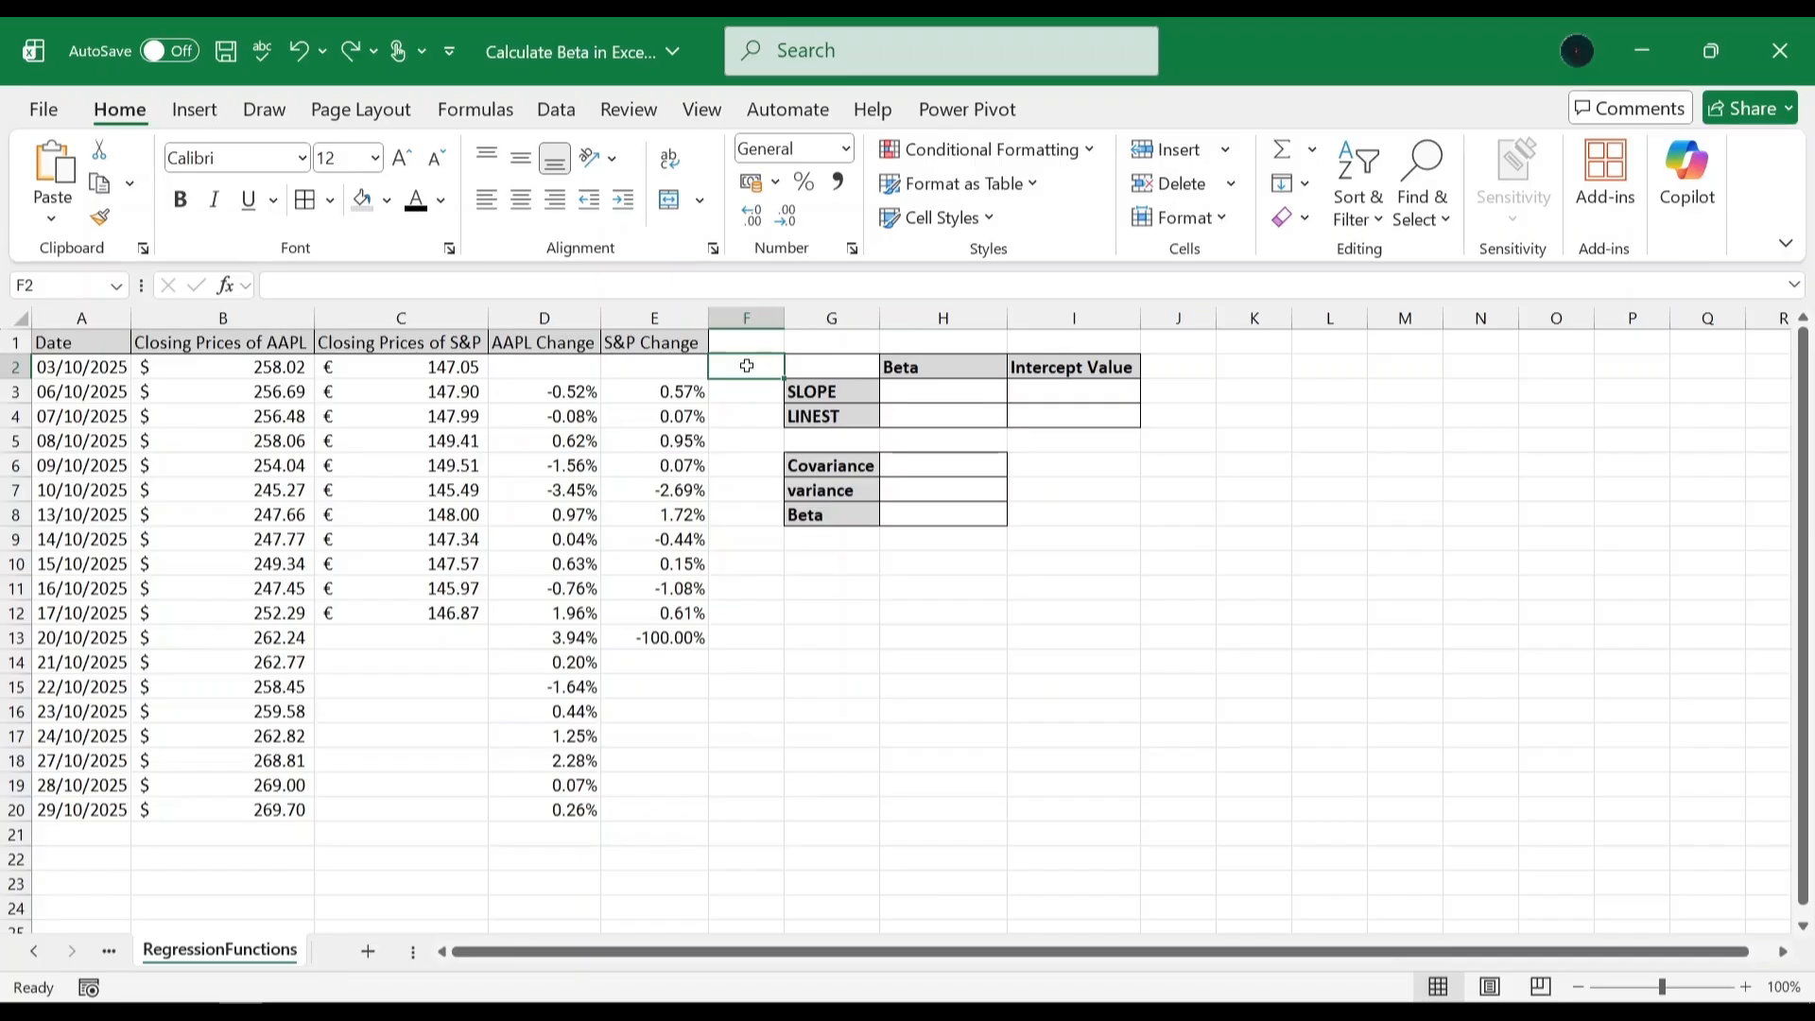
Calculate the SLOPE beta in H3 with =SLOPE(D3:D13,E3:E13)
{"action": "left_click", "coordinate": [925, 389]}
{"action": "type", "text": "="}
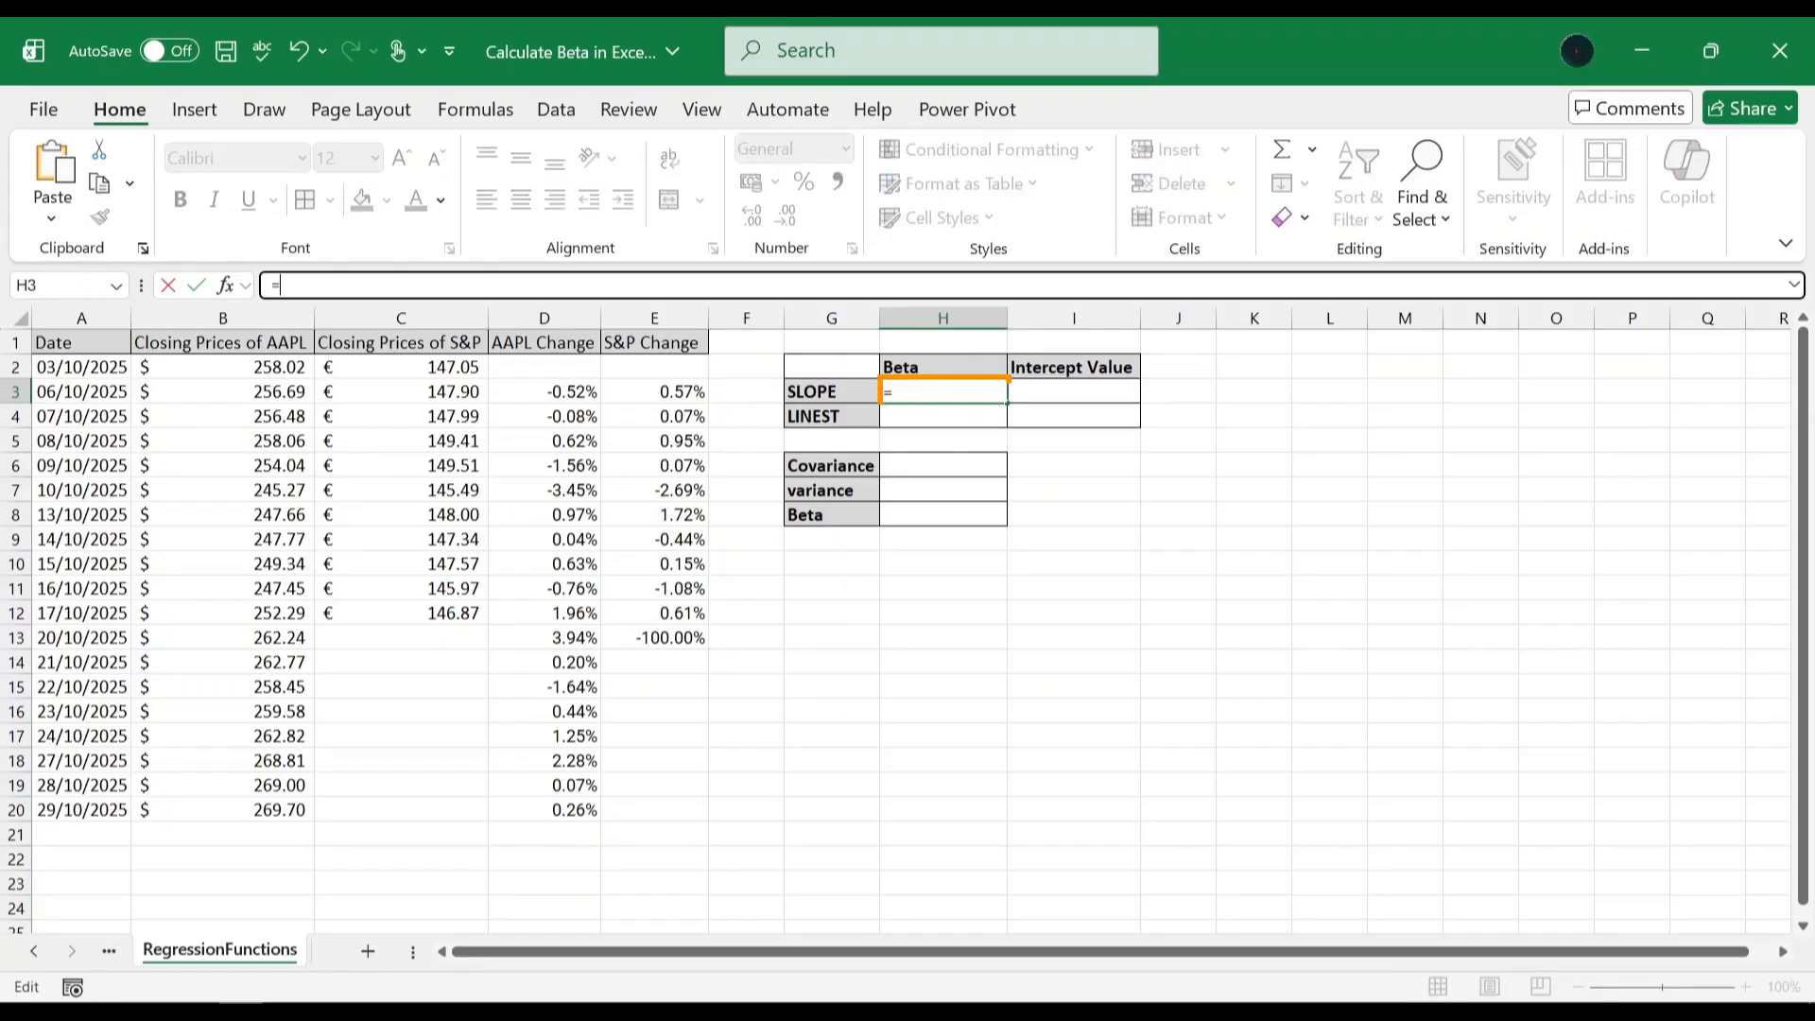
{"action": "type", "text": "SLOPE("}
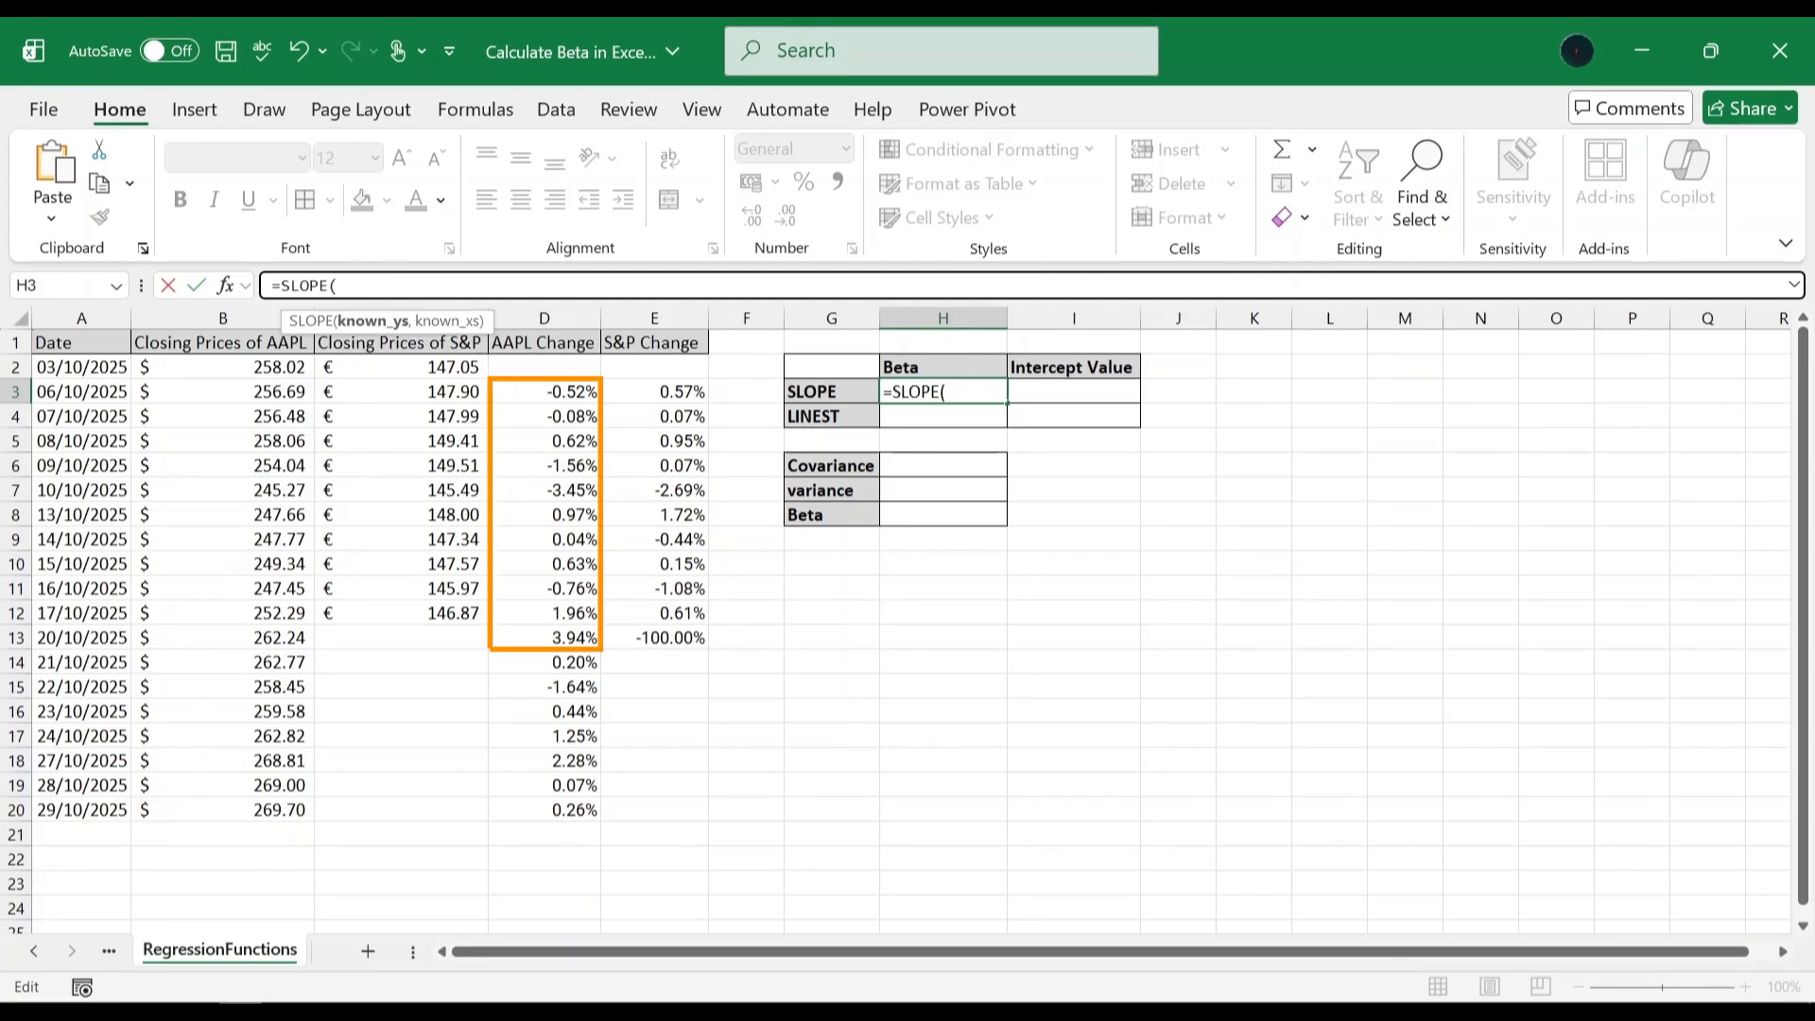
{"action": "left_click", "coordinate": [539, 387]}
{"action": "mouse_move", "coordinate": [539, 388]}
{"action": "left_mouse_down"}
{"action": "mouse_move", "coordinate": [546, 652]}
{"action": "mouse_move", "coordinate": [547, 635]}
{"action": "left_mouse_up"}
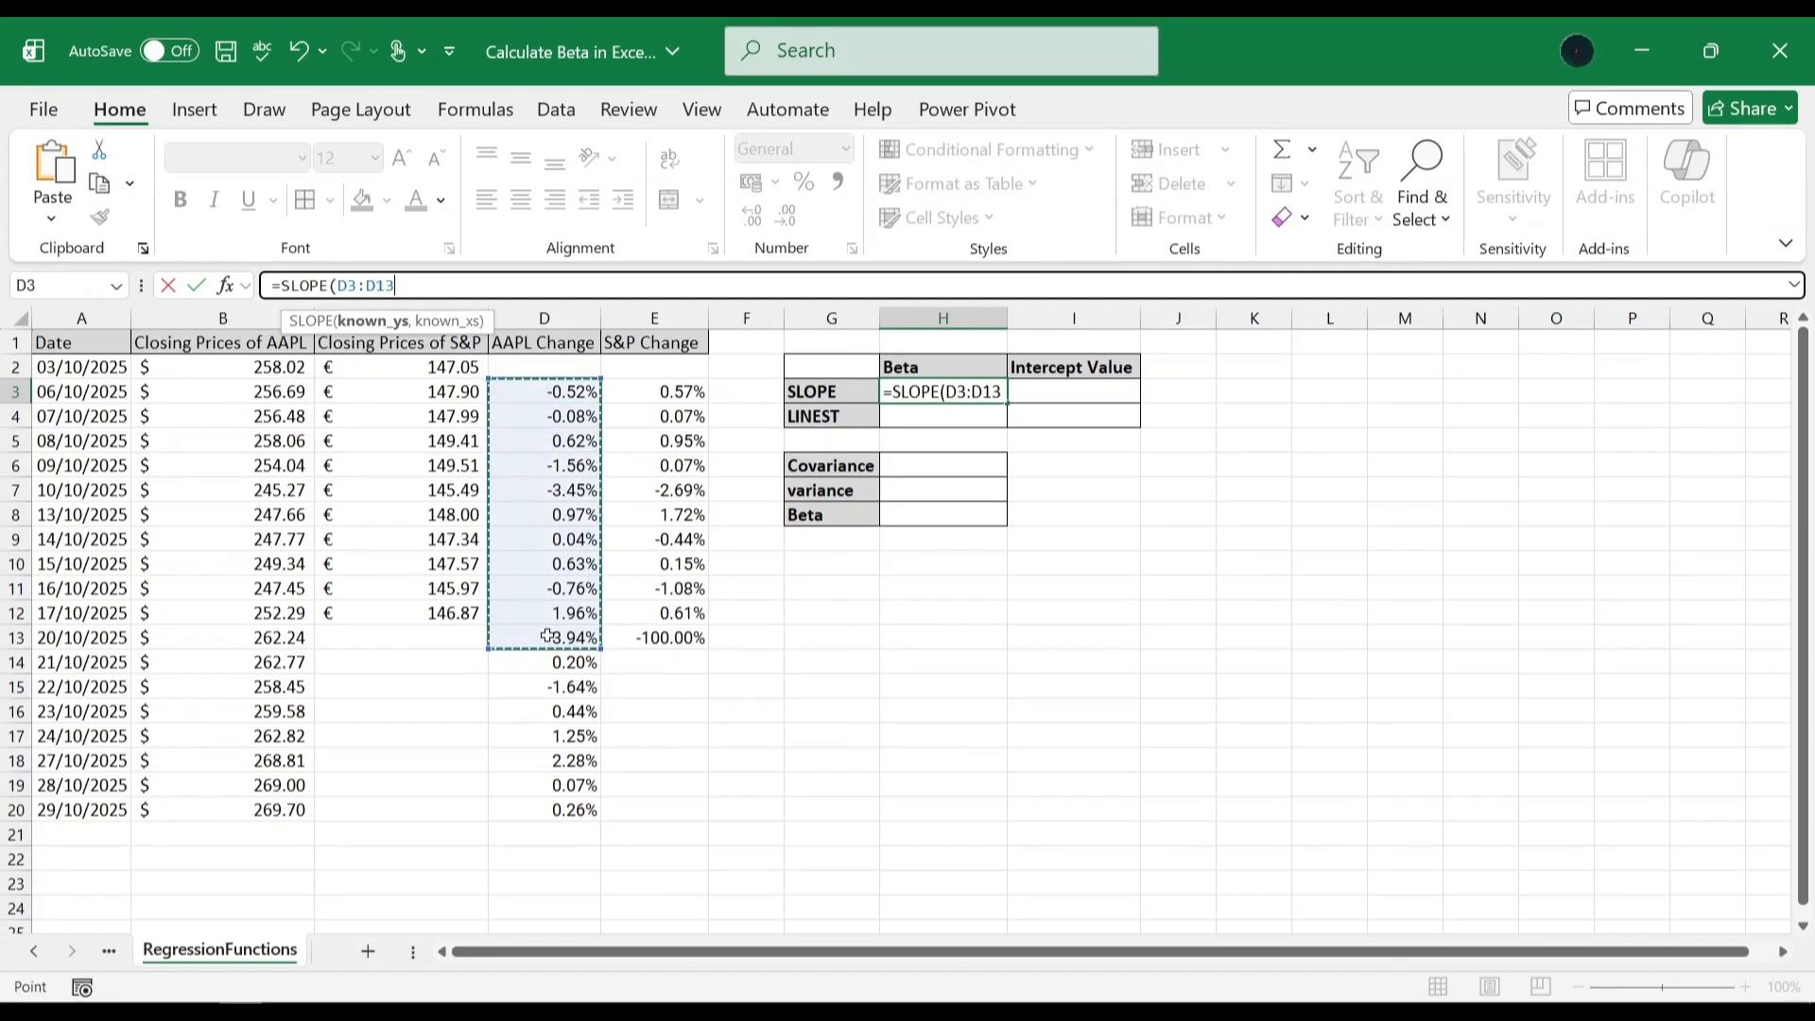
{"action": "type", "text": ","}
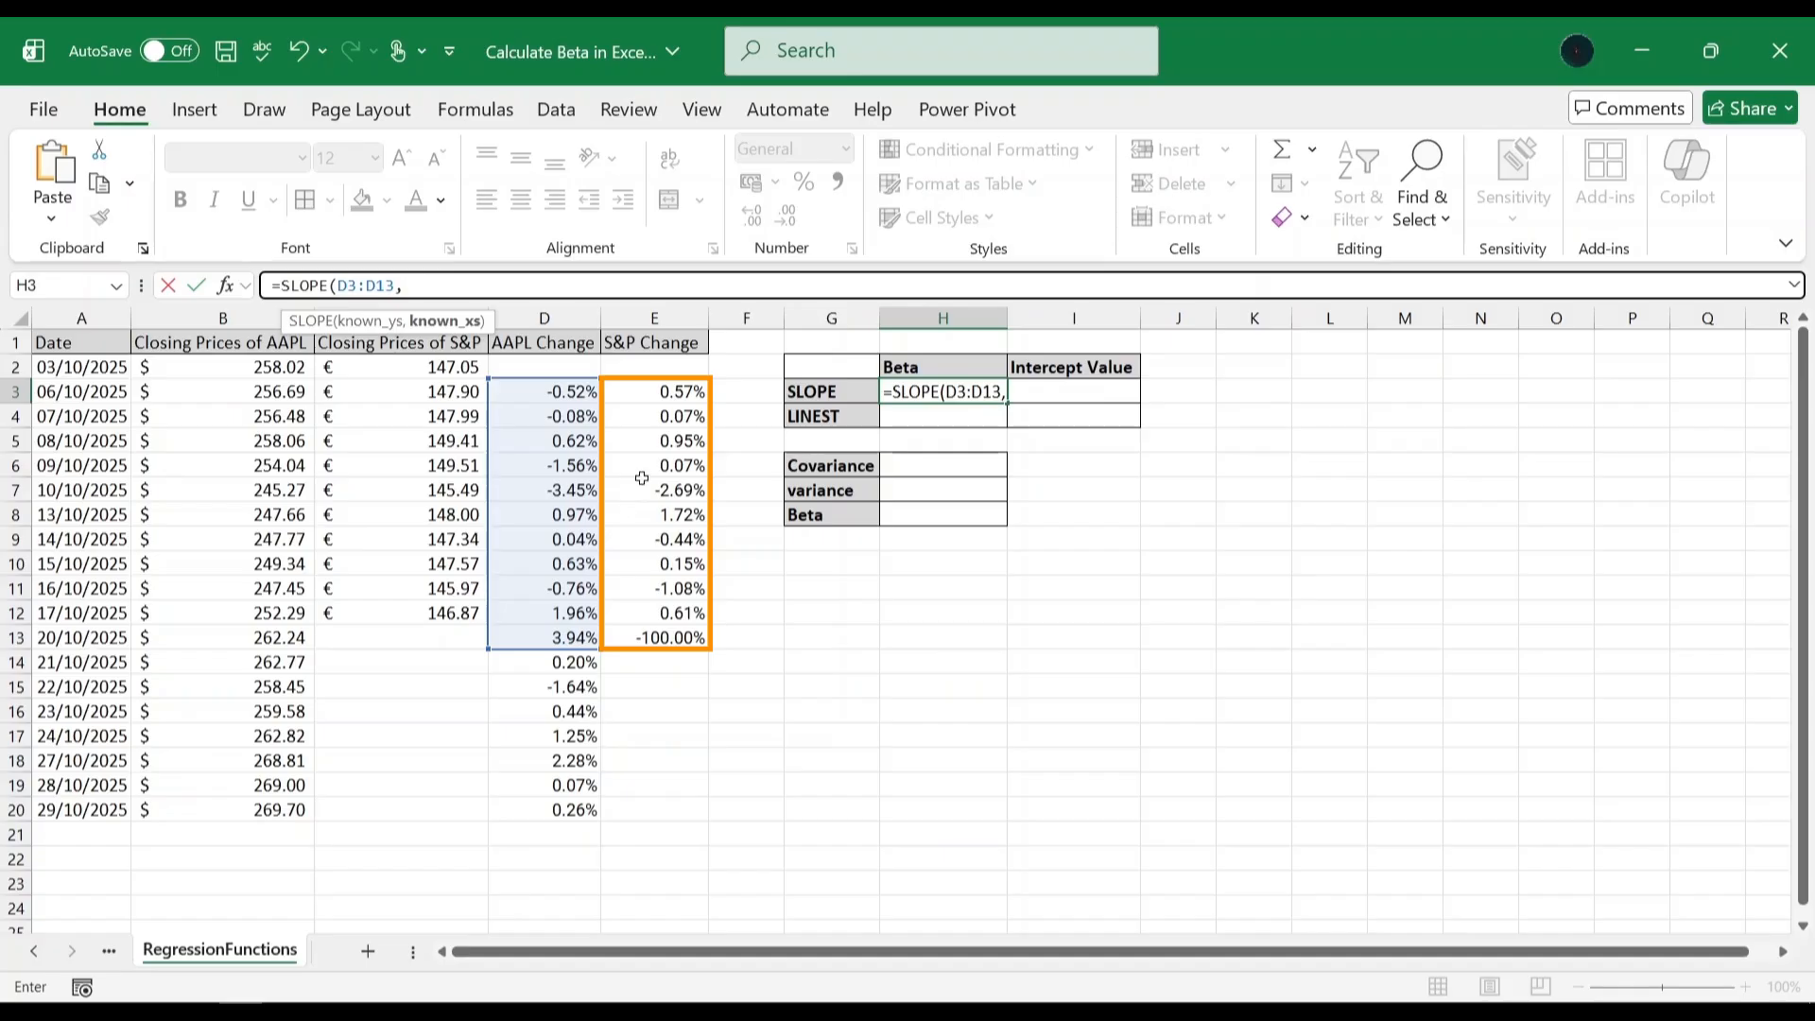
{"action": "left_click_drag", "start_coordinate": [659, 398], "coordinate": [671, 633]}
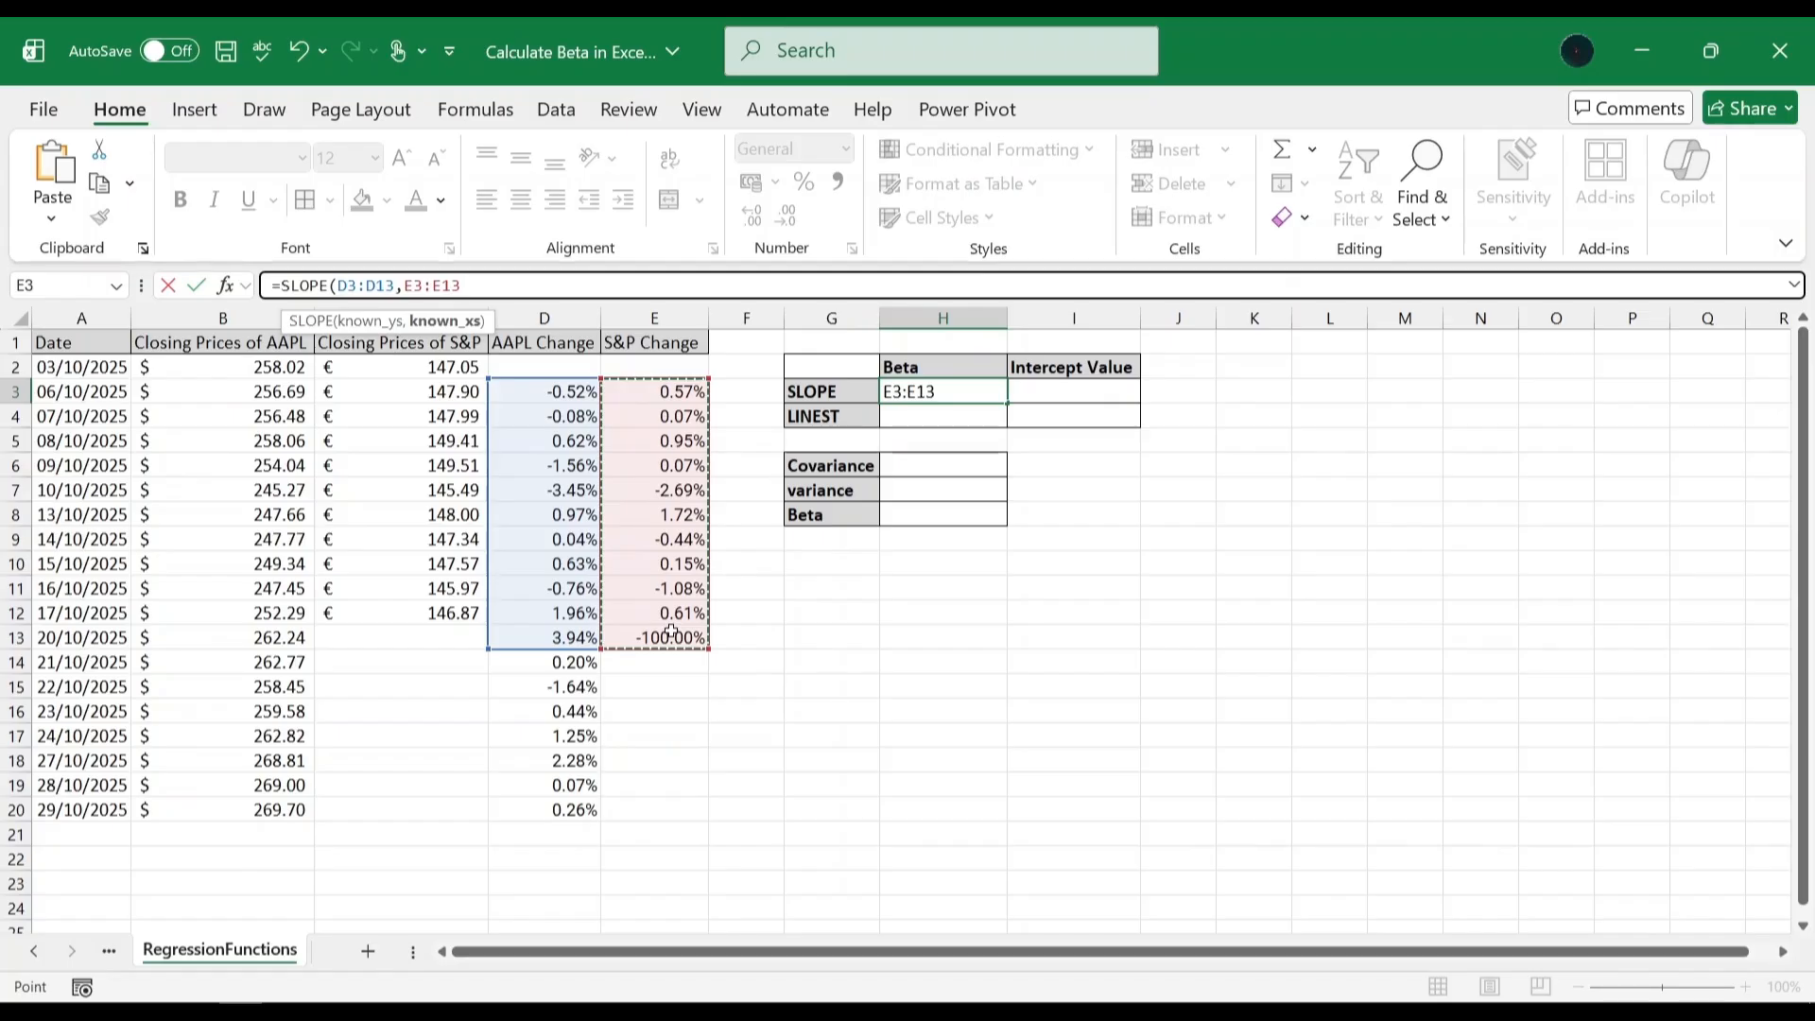
{"action": "type", "text": ")"}
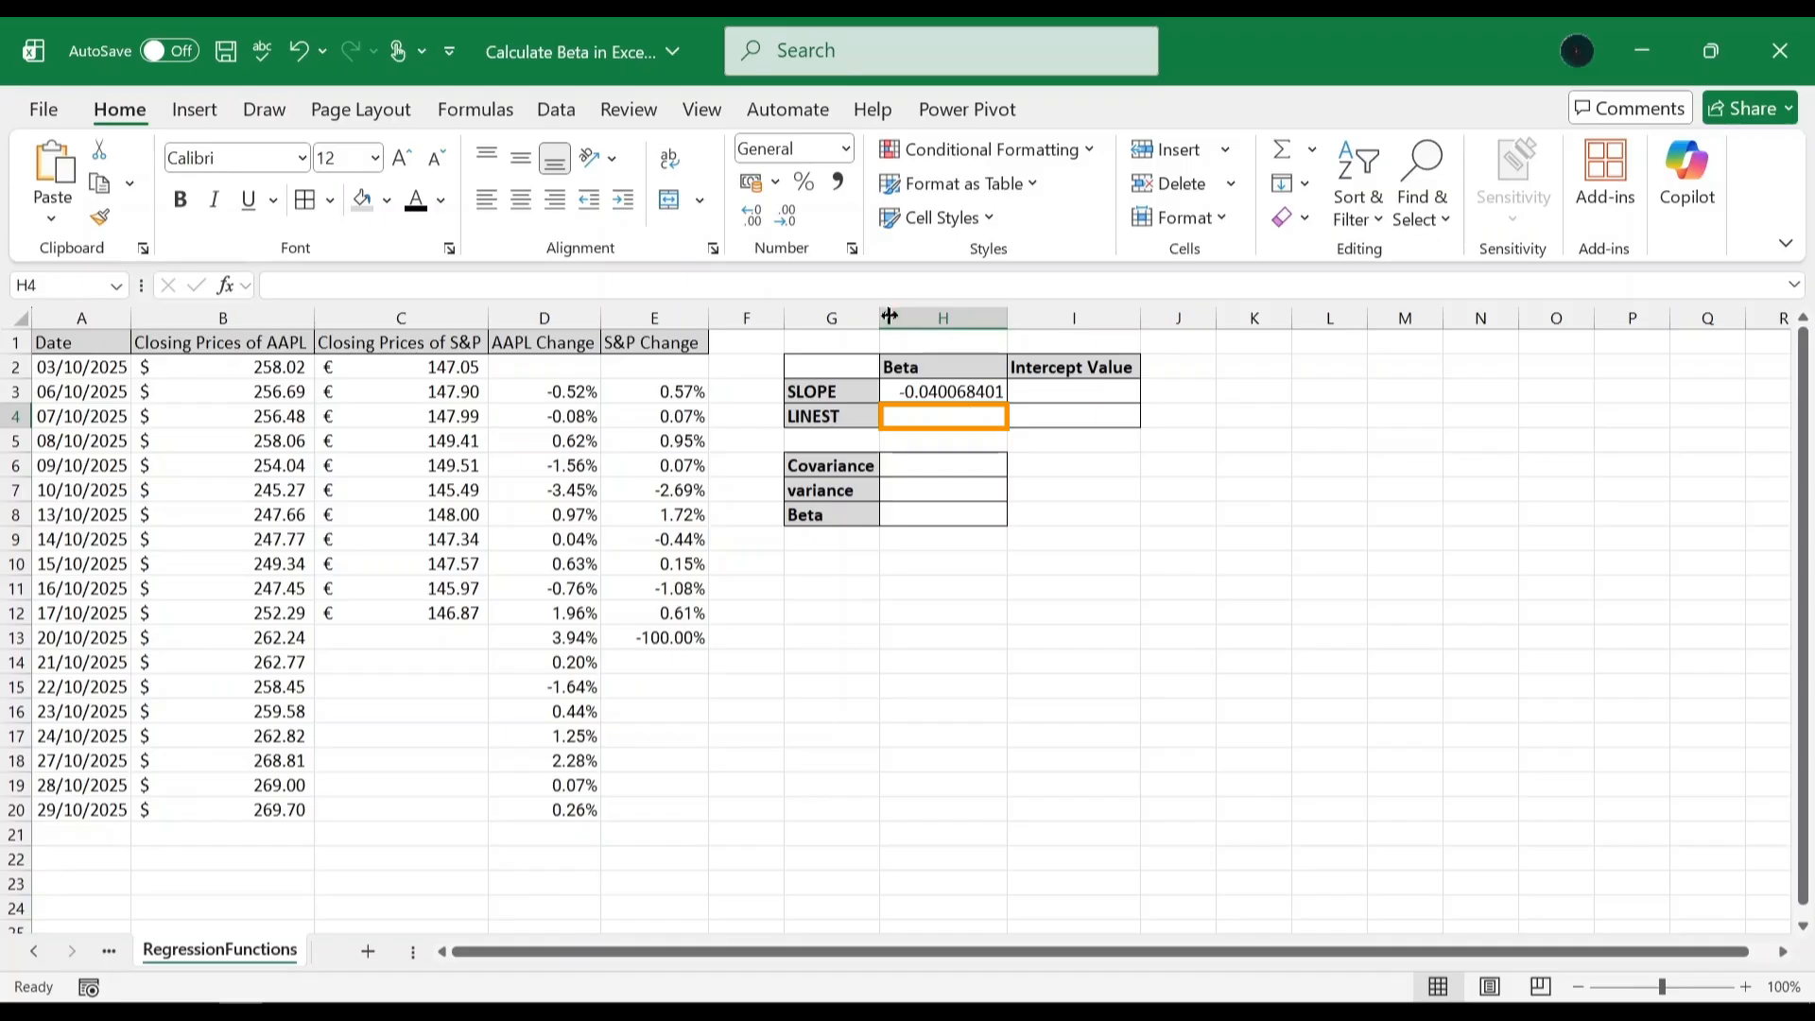
Calculate the LINEST beta and intercept from H4 with =LINEST(D3:D13,E3:E13)
{"action": "type", "text": "="}
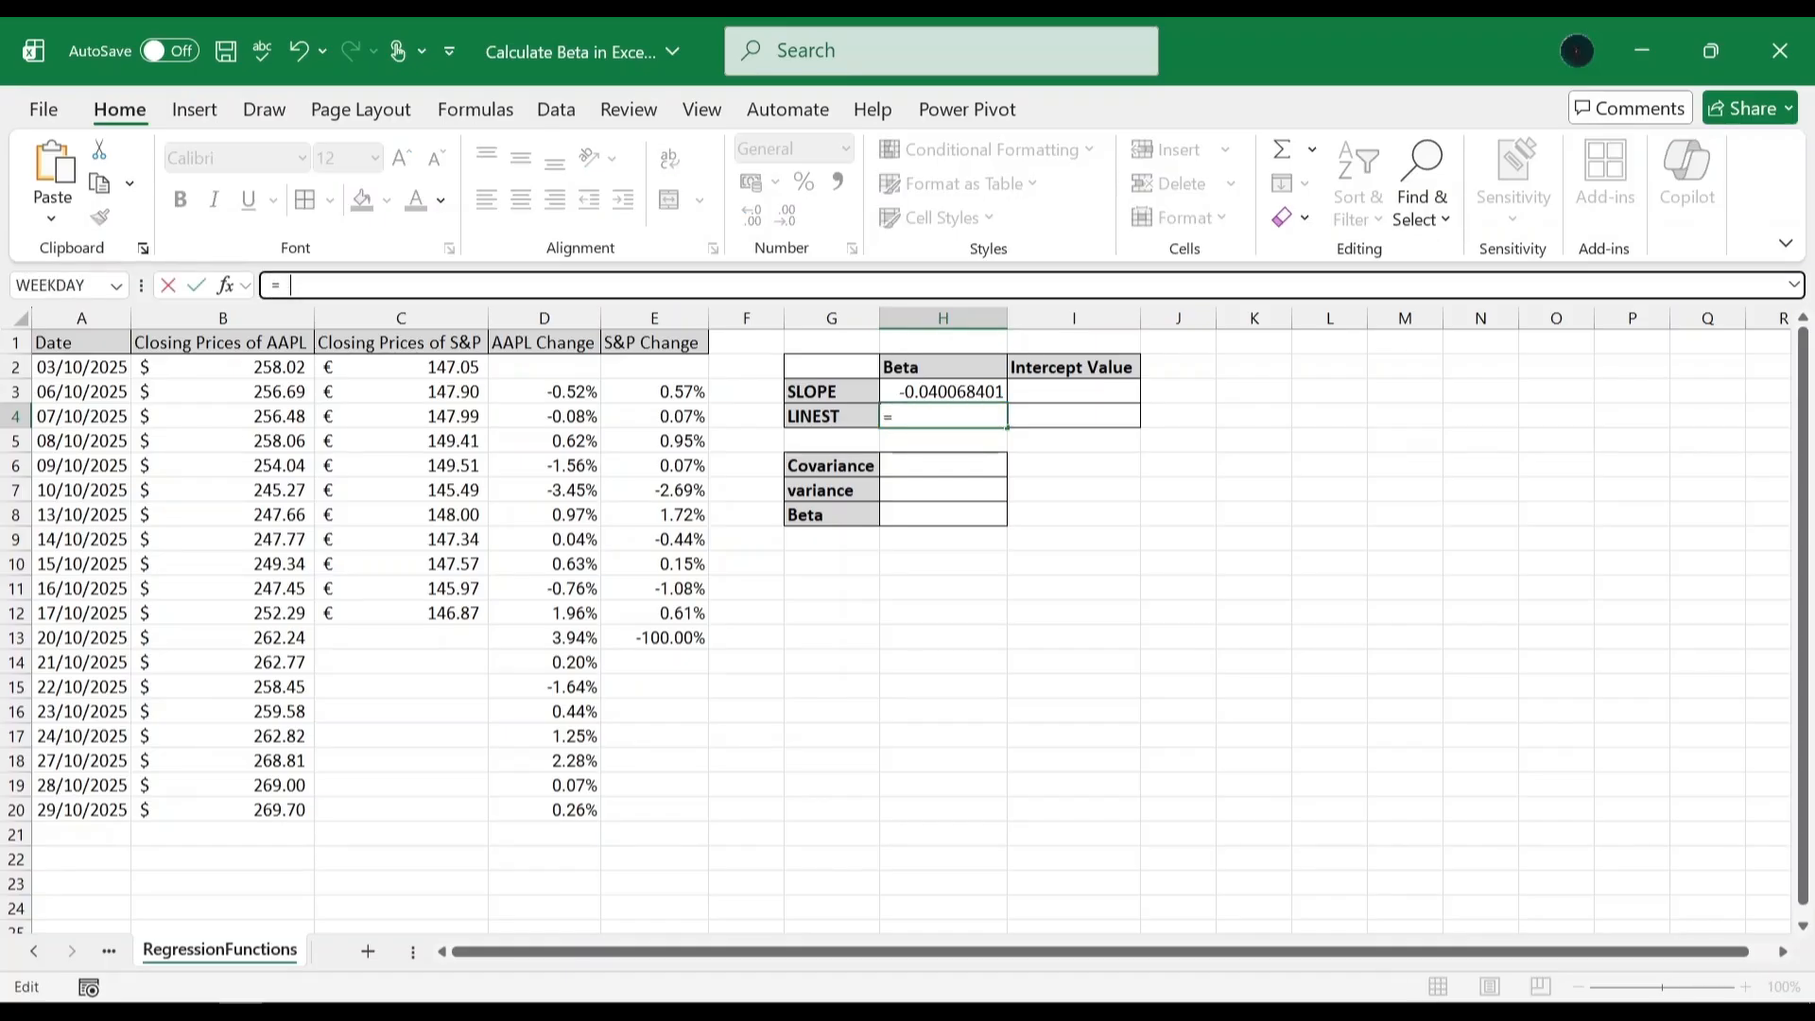
{"action": "type", "text": "LINEST("}
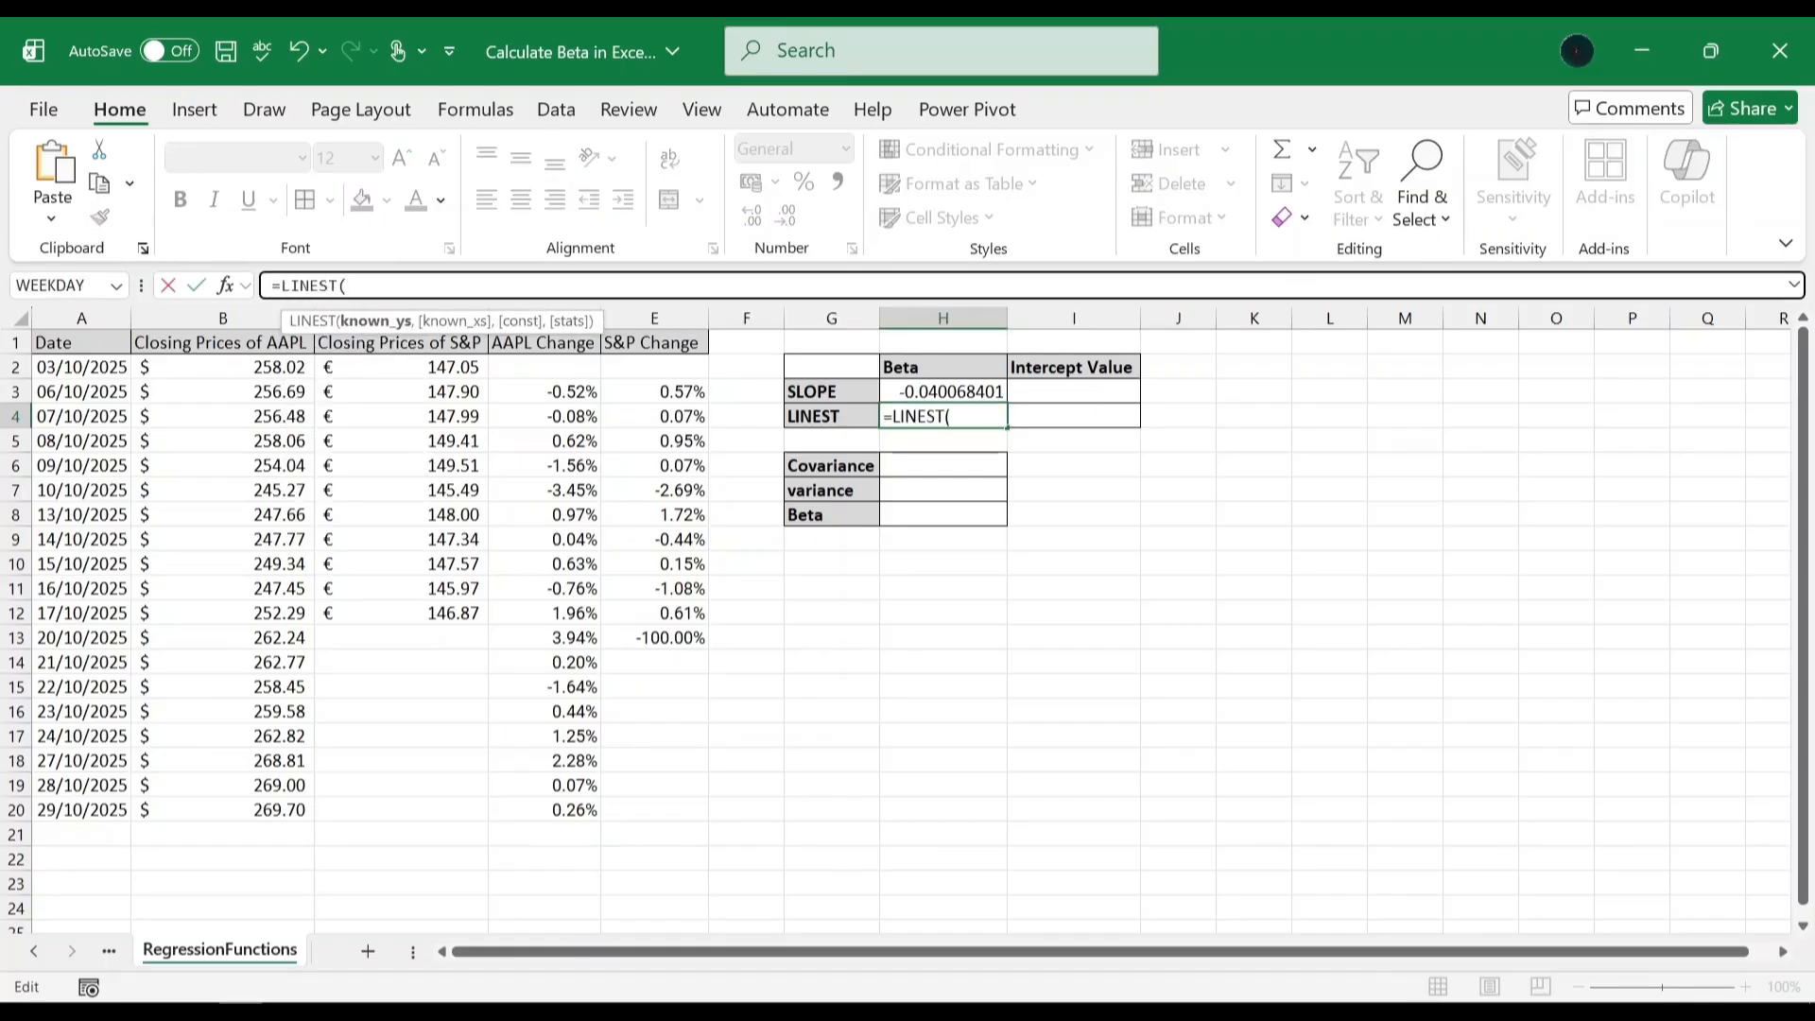
{"action": "left_click", "coordinate": [573, 390]}
{"action": "left_click_drag", "start_coordinate": [574, 413], "coordinate": [567, 638]}
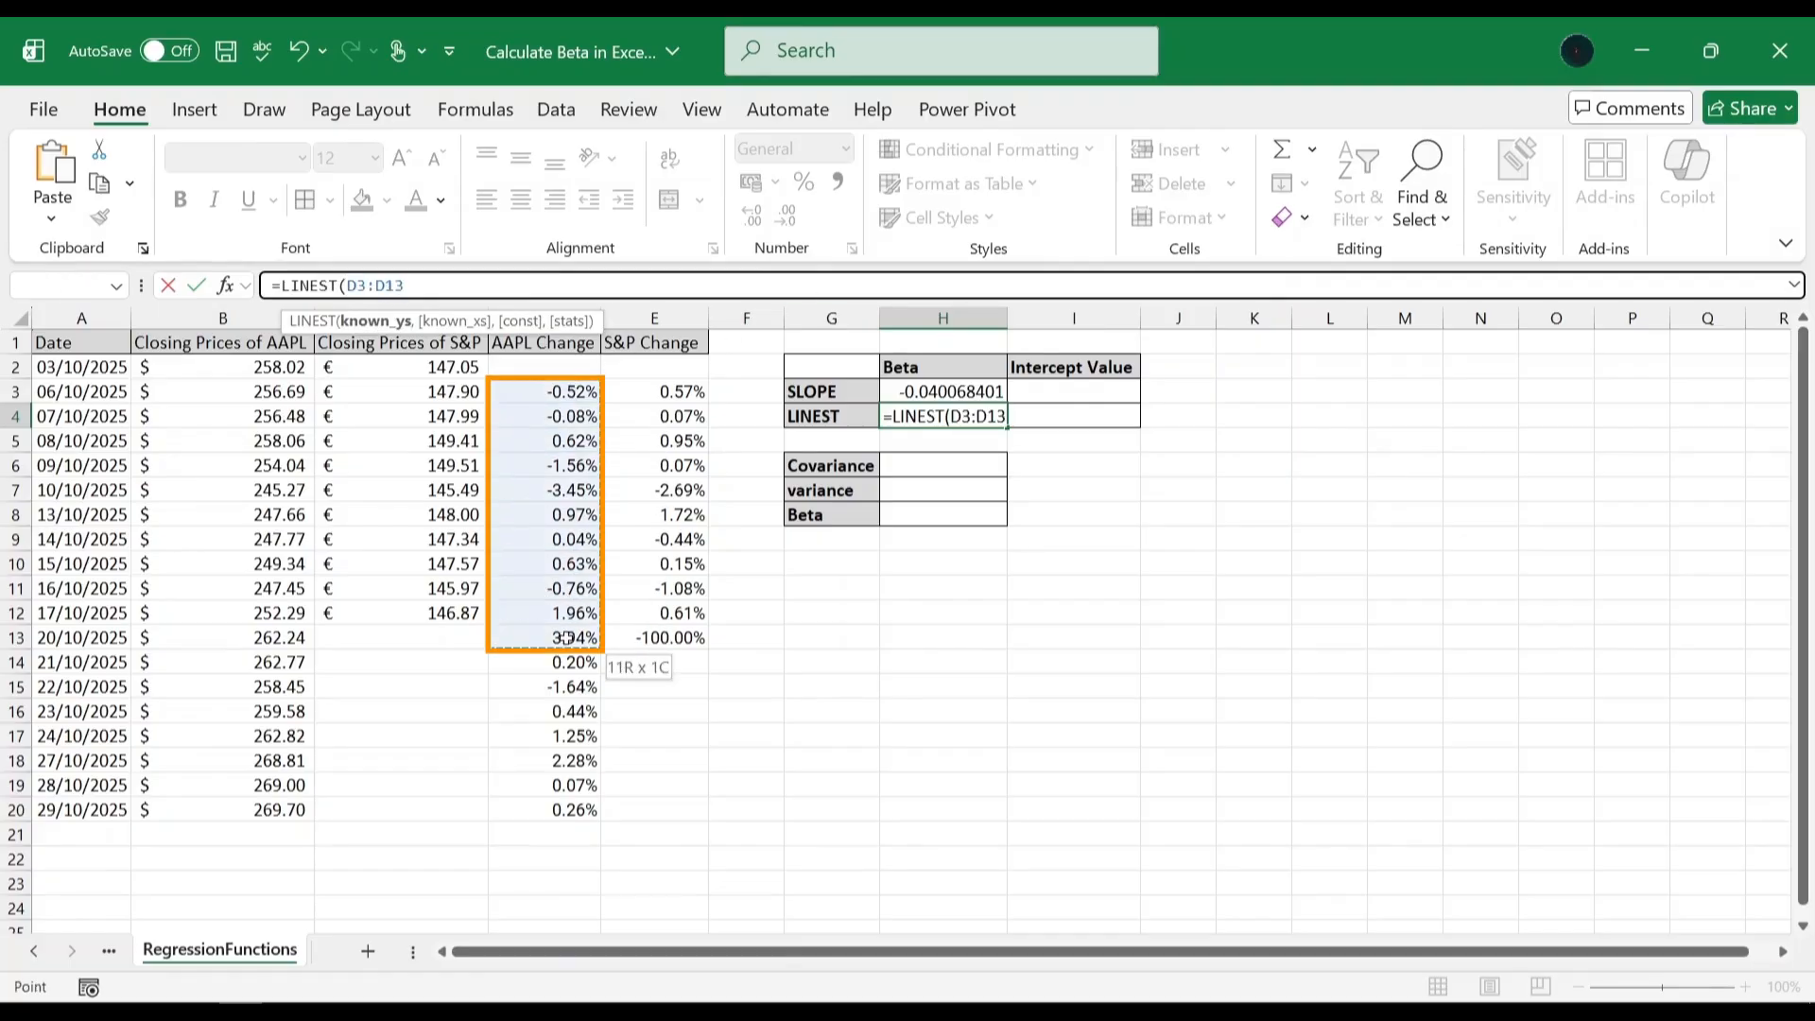
{"action": "type", "text": ","}
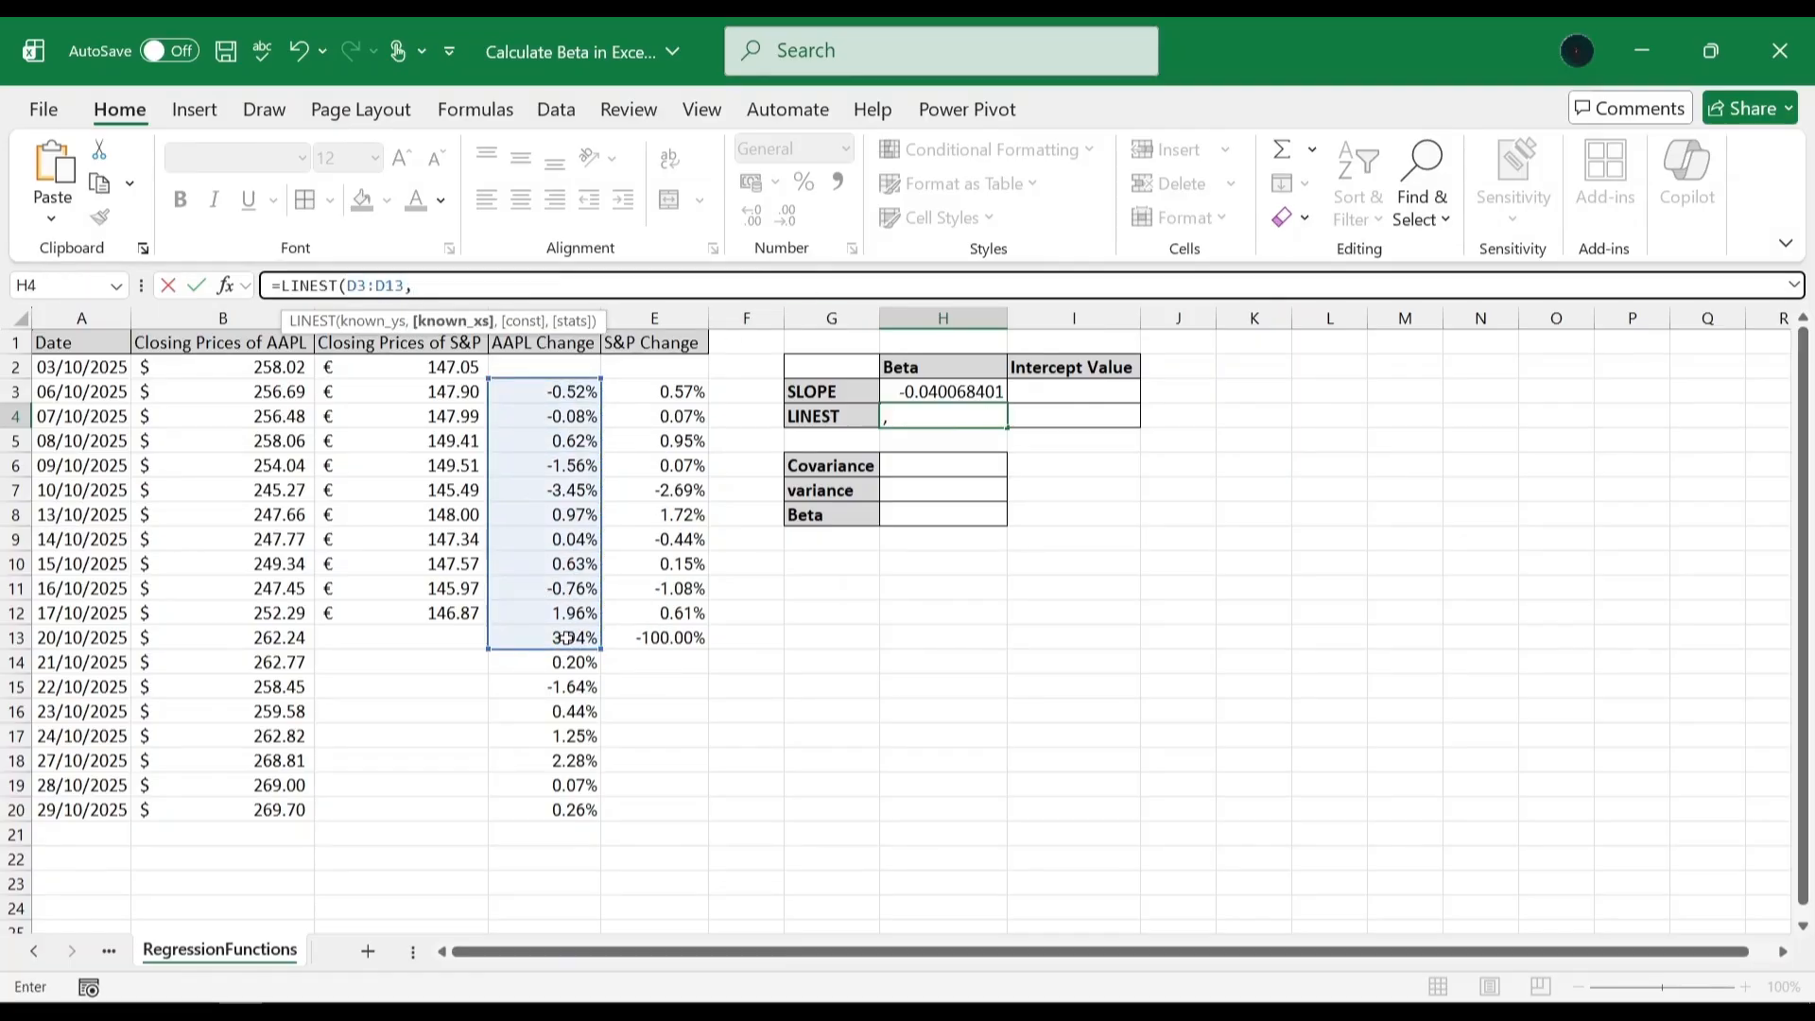
{"action": "left_click_drag", "start_coordinate": [654, 391], "coordinate": [657, 650]}
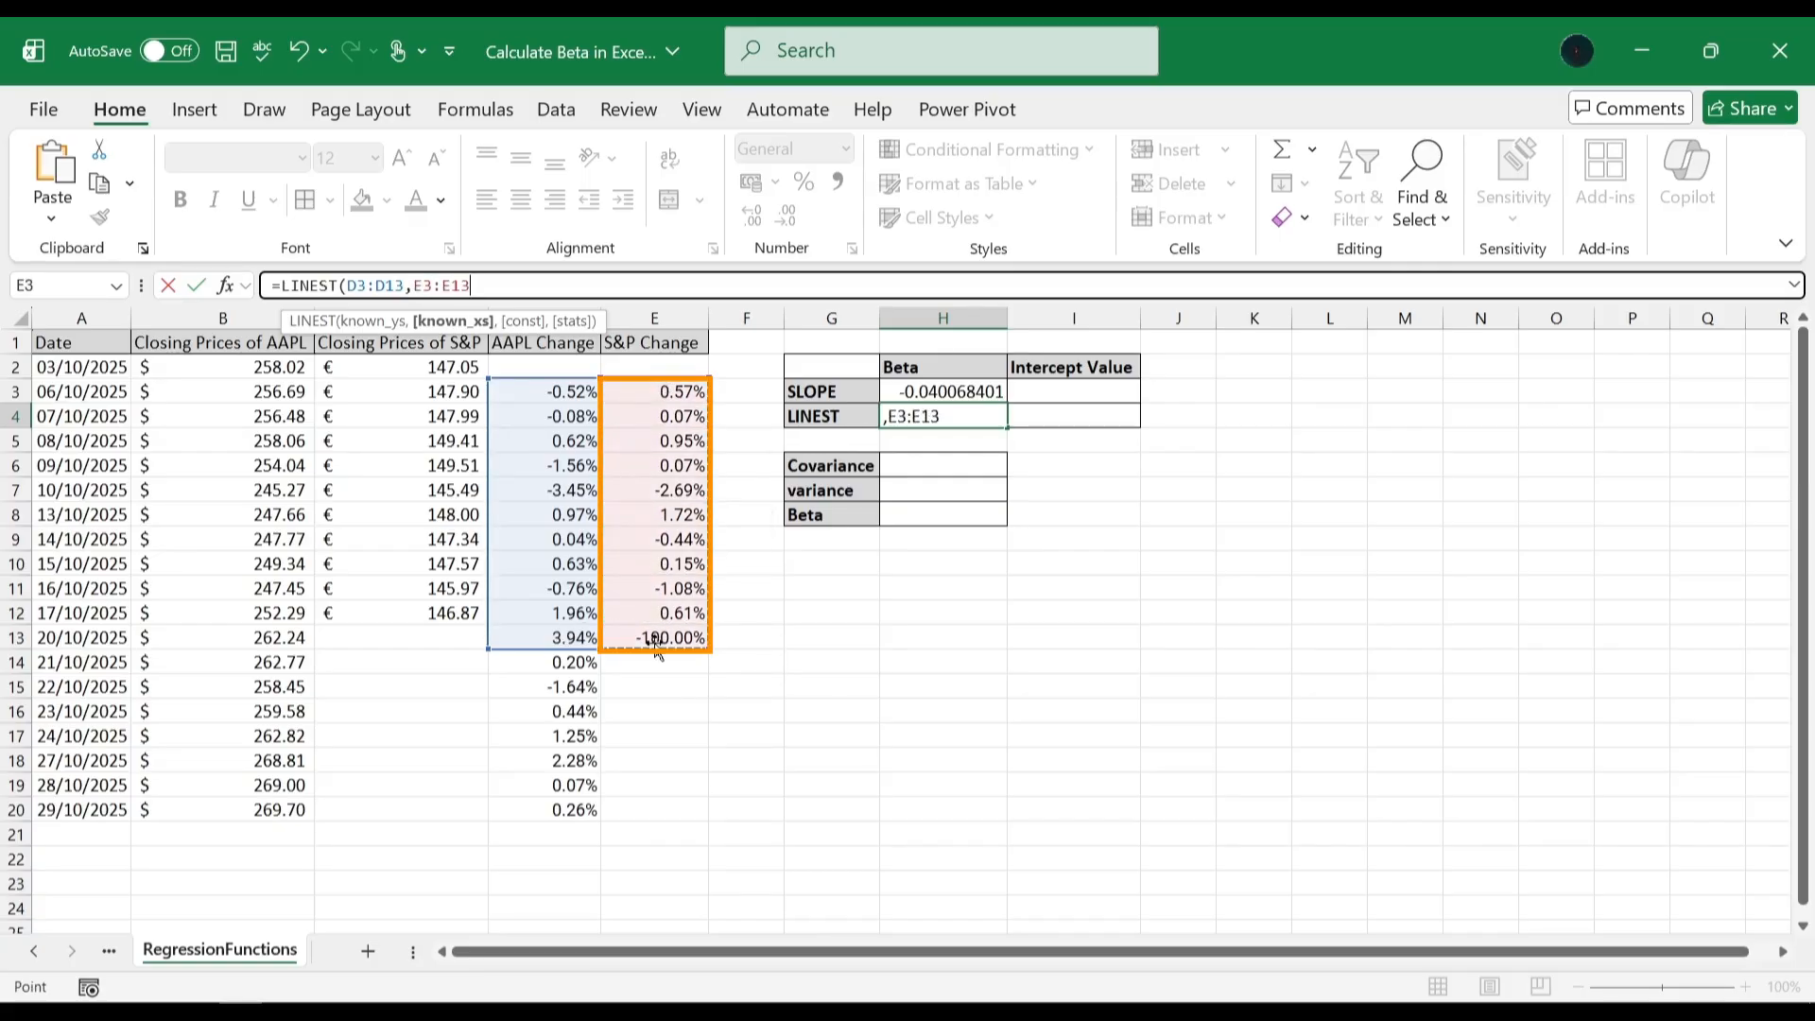
{"action": "type", "text": ")"}
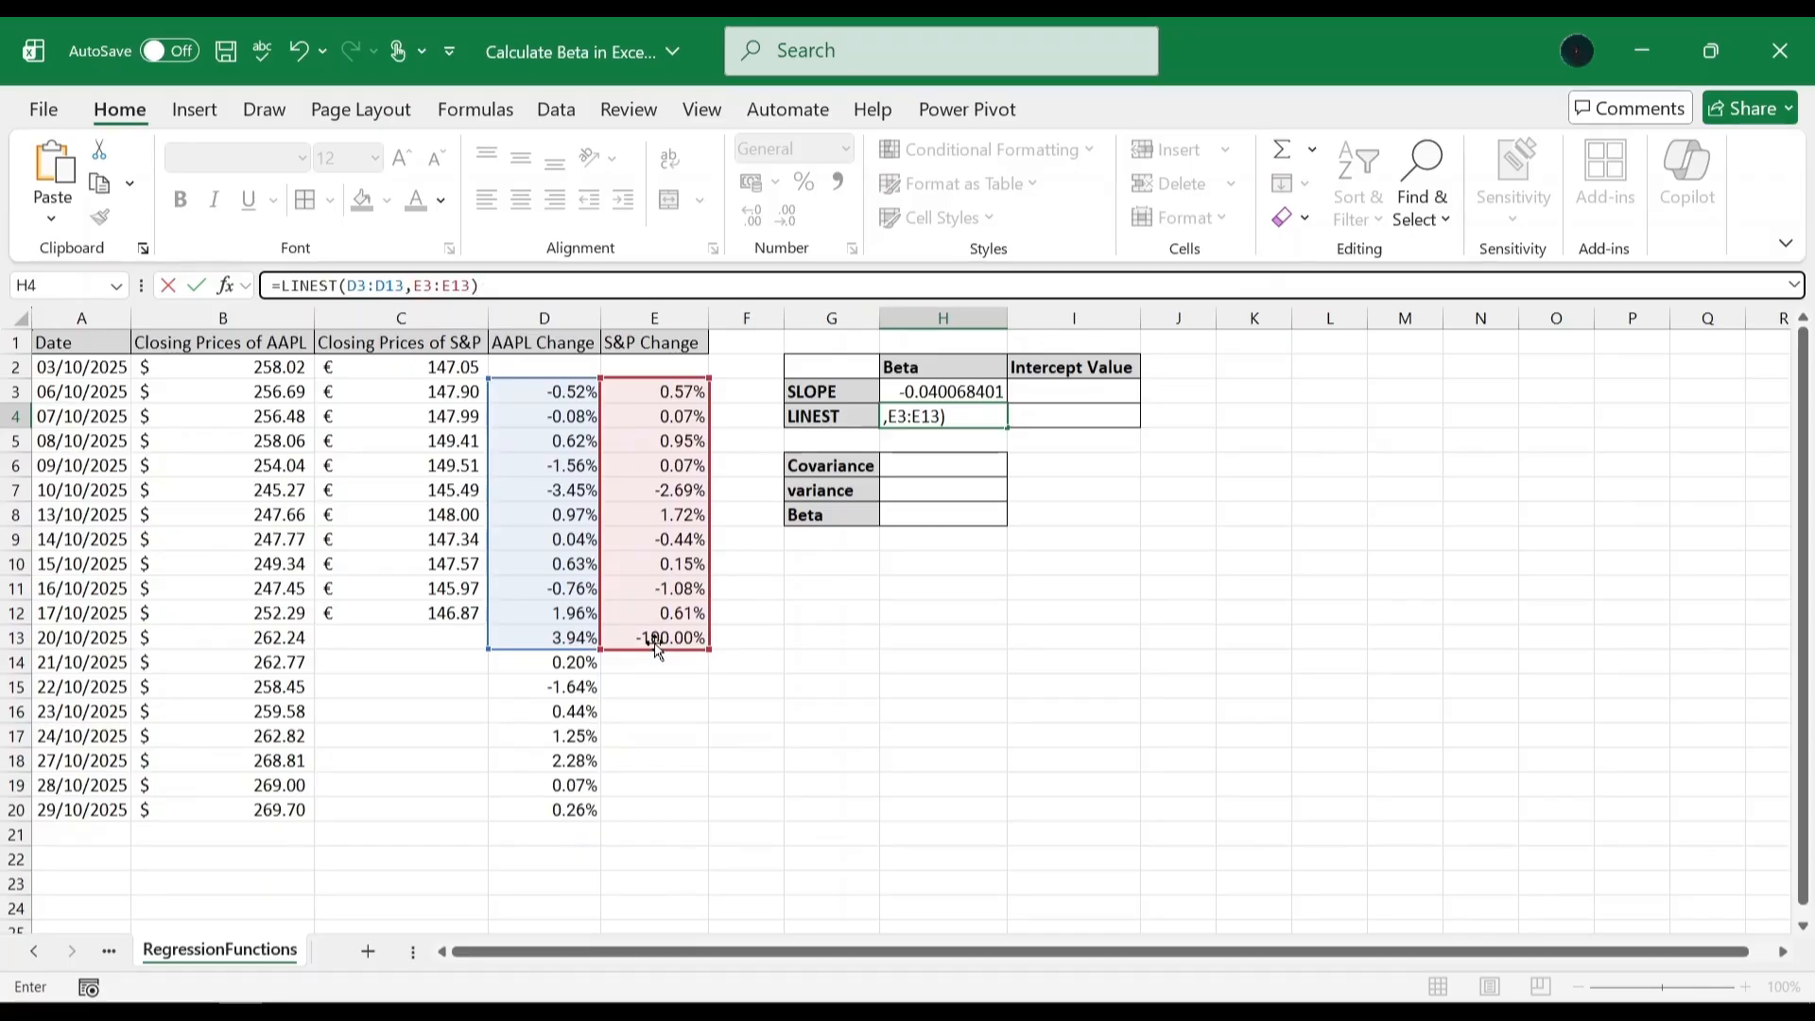
{"action": "key", "text": "Return"}
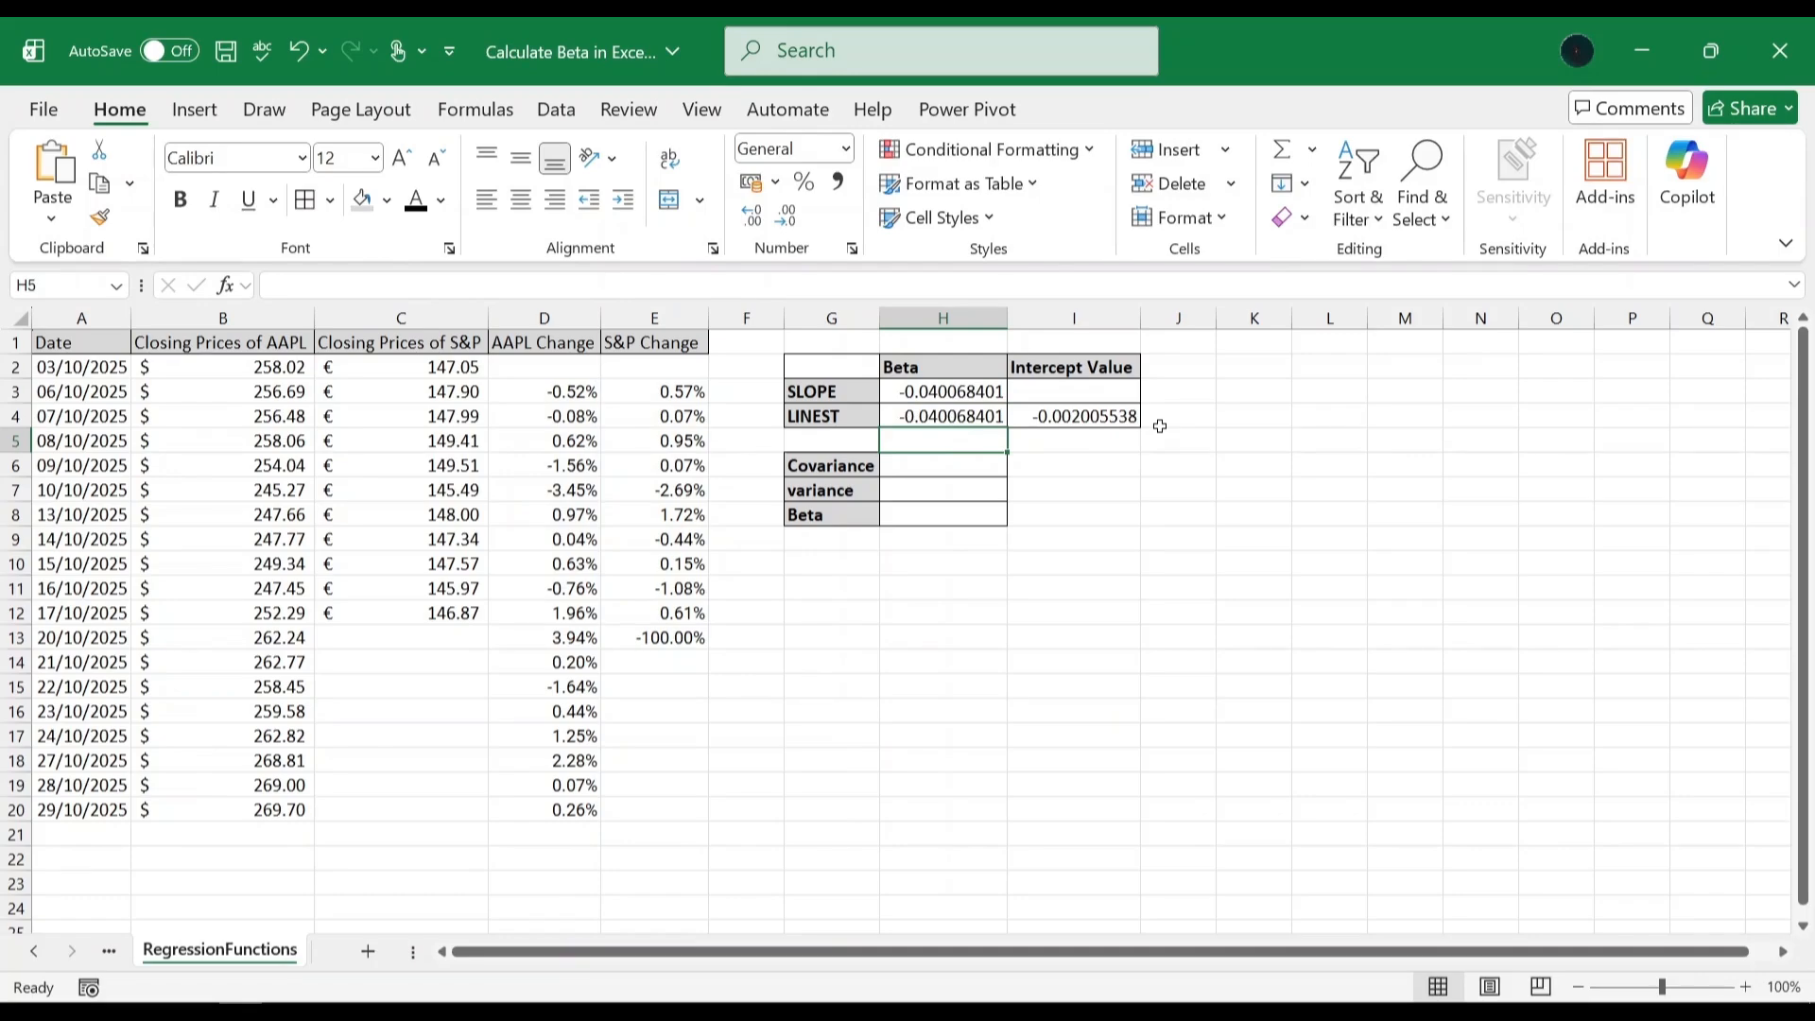
Calculate the covariance of the AAPL and S&P changes in H6 with =COVARIANCE.P(D3:D13,E3:E13)
{"action": "left_click", "coordinate": [1087, 473]}
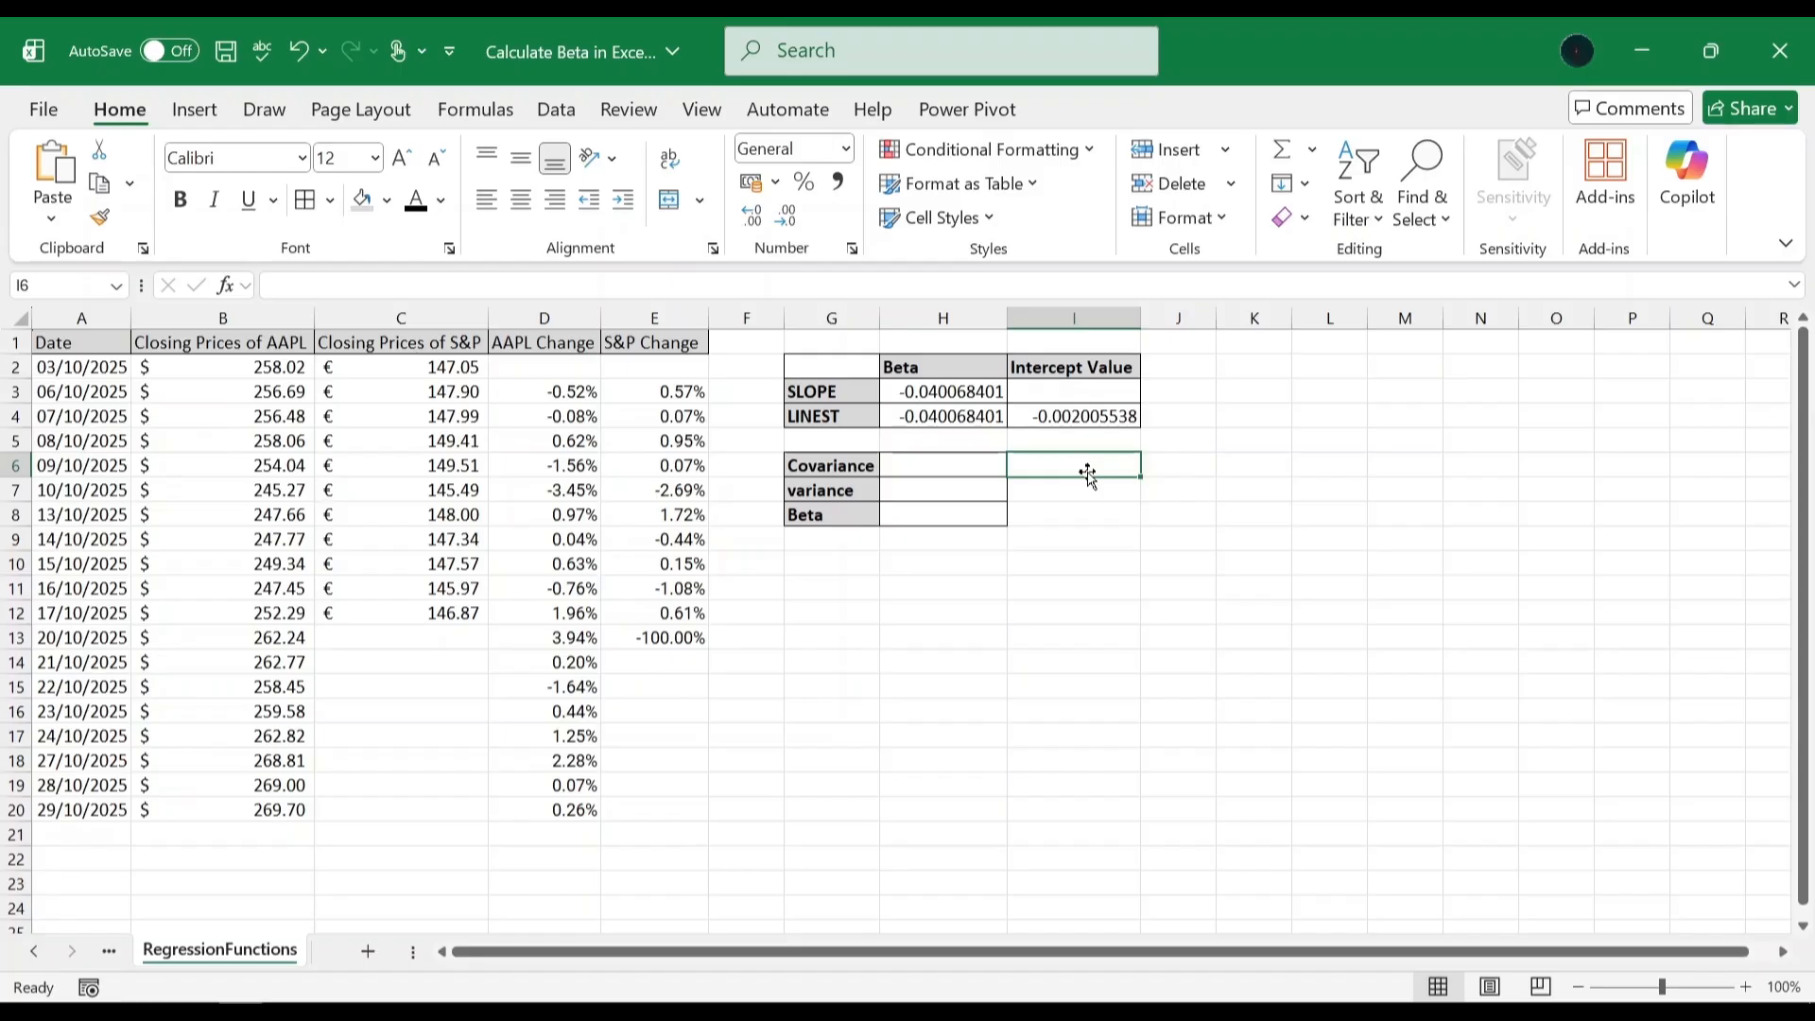
{"action": "left_click", "coordinate": [976, 470]}
{"action": "type", "text": "="}
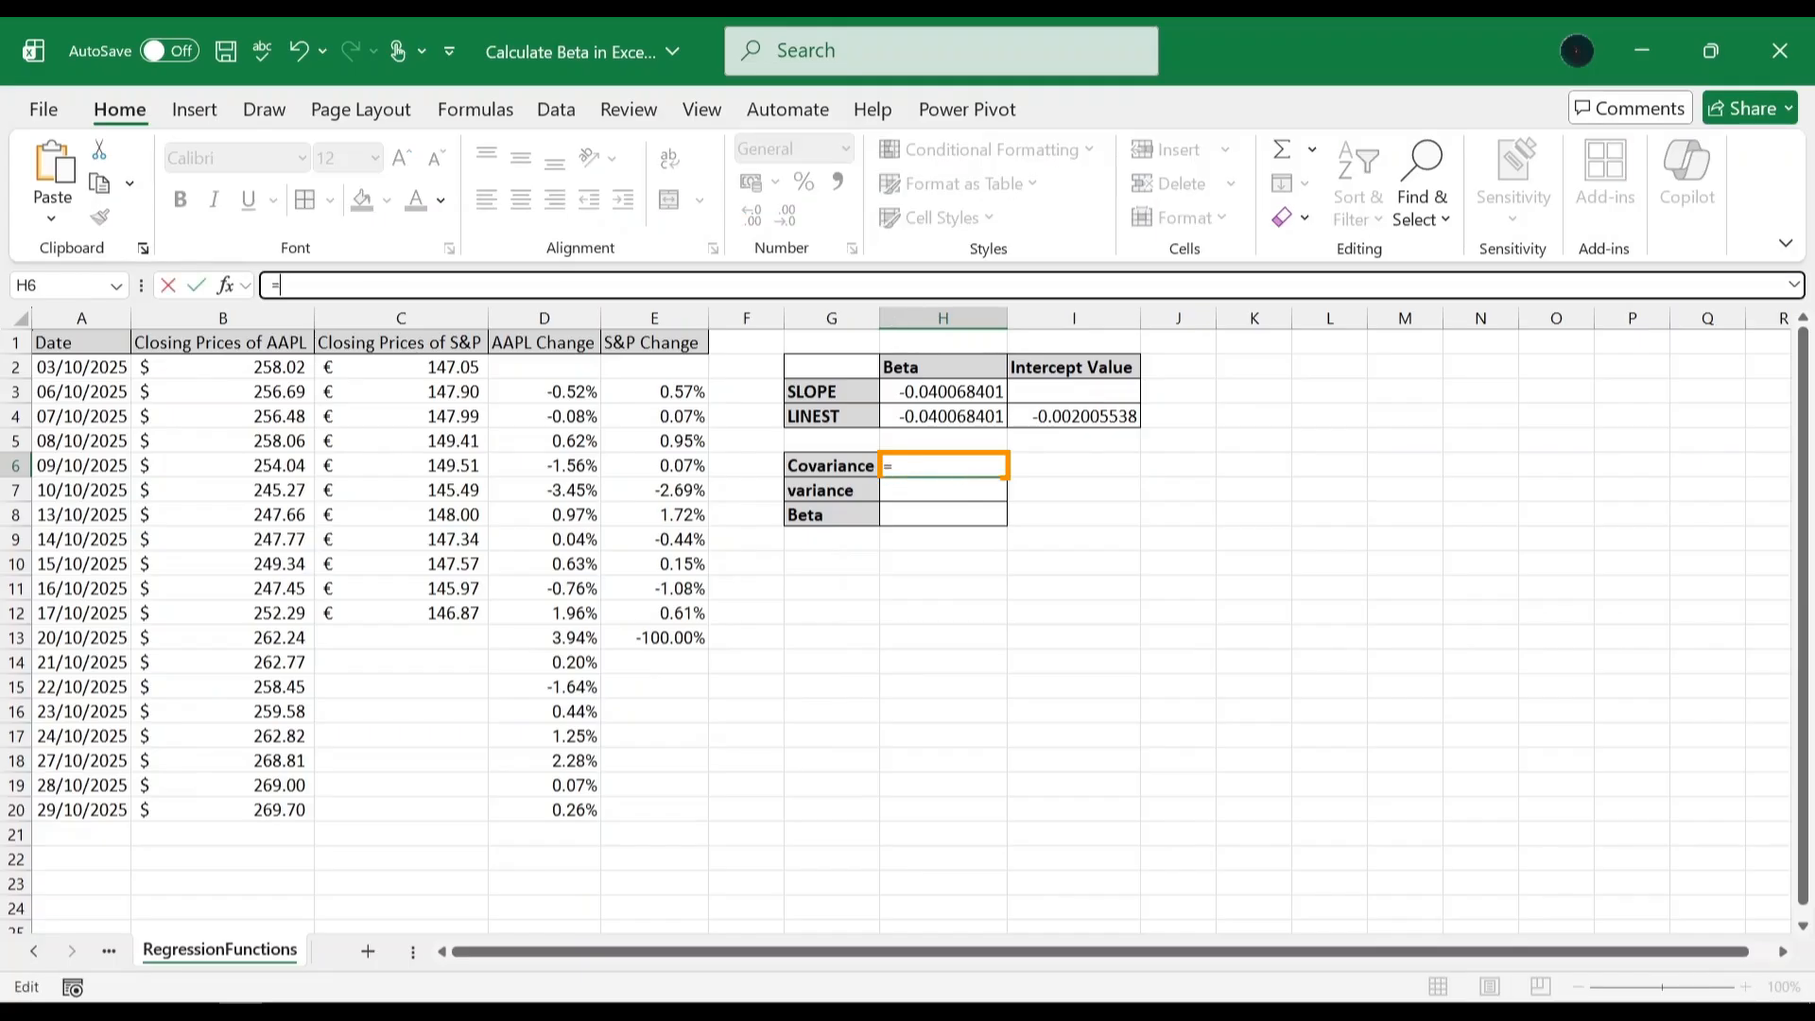
{"action": "type", "text": "COVARIANCE.P("}
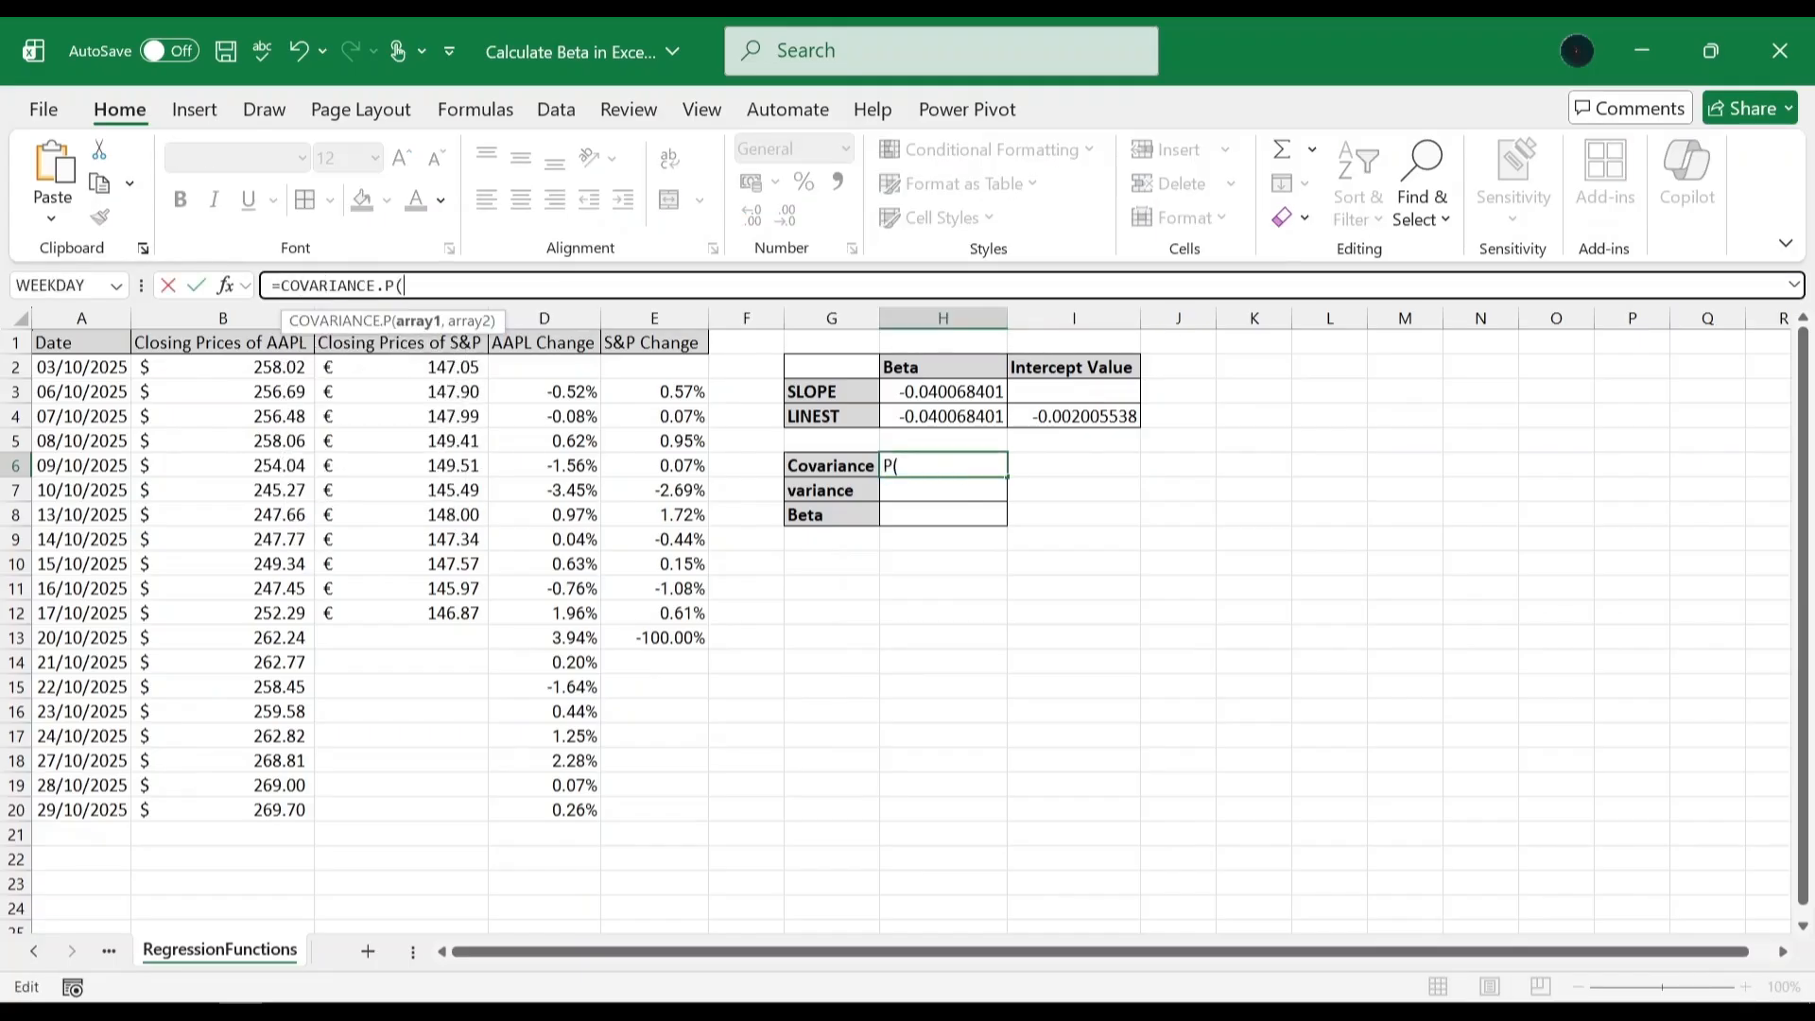
{"action": "left_click_drag", "start_coordinate": [573, 392], "coordinate": [570, 636]}
{"action": "type", "text": ","}
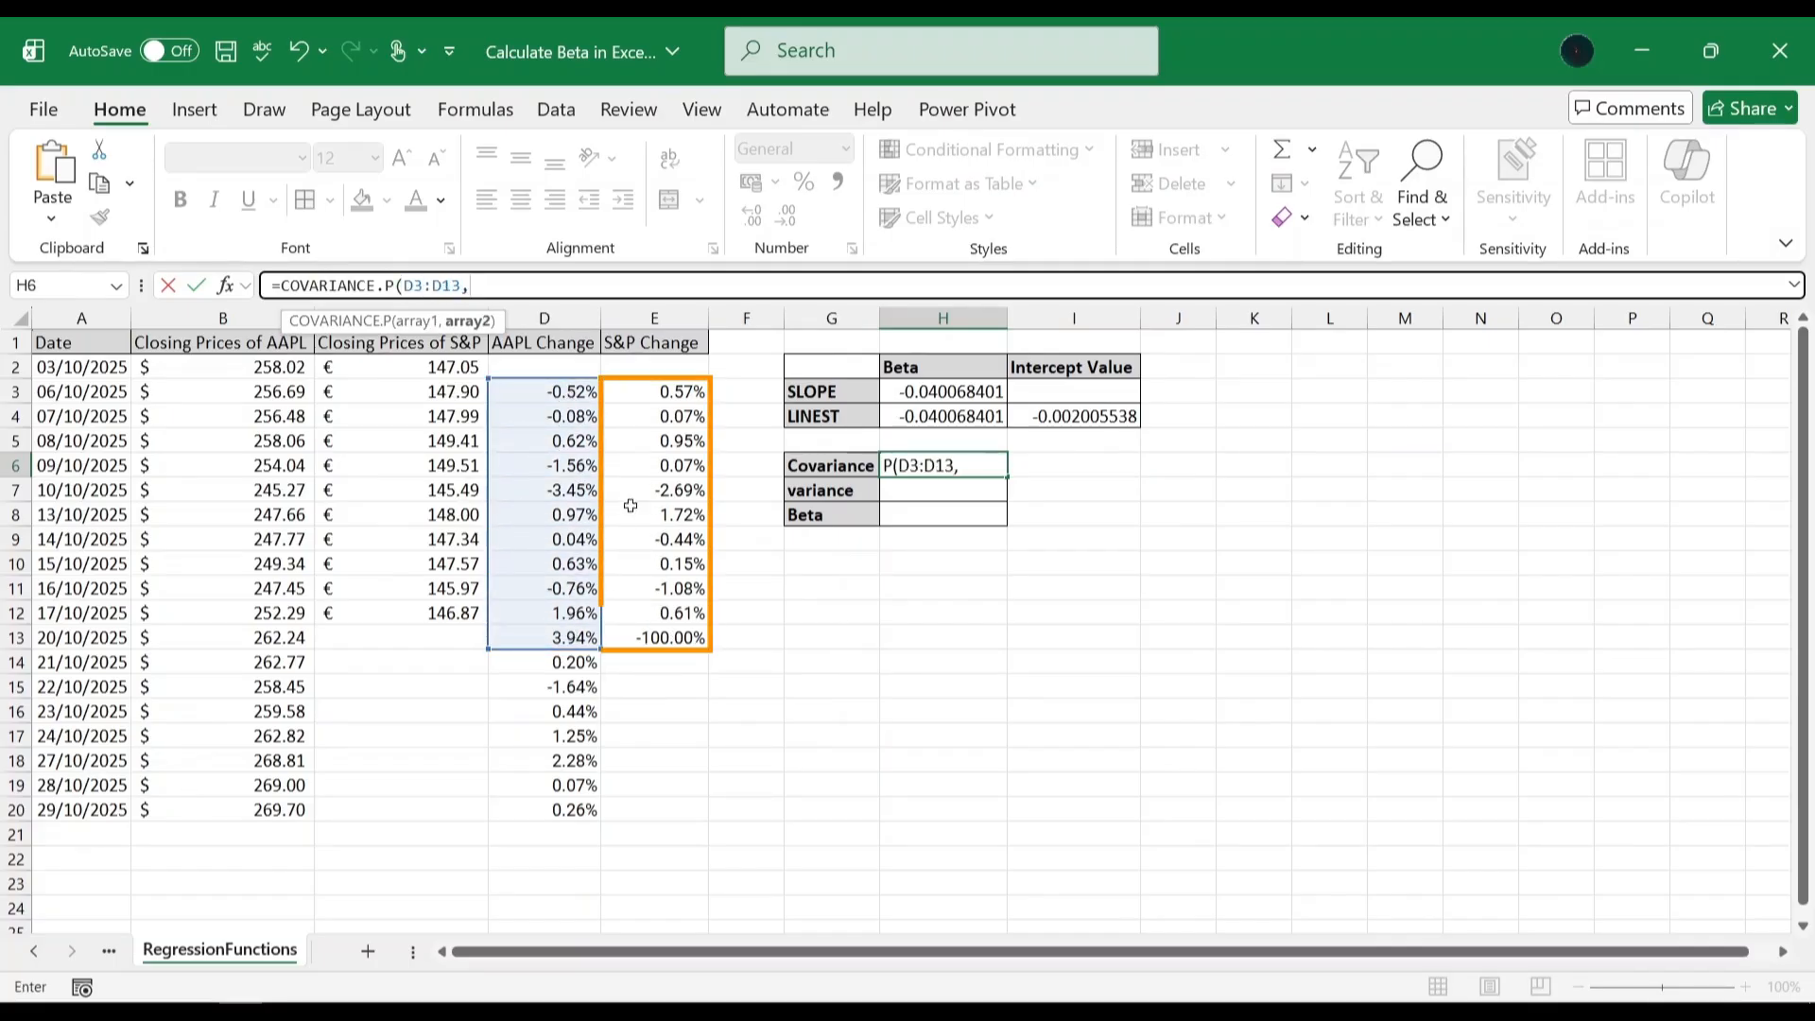
{"action": "left_click_drag", "start_coordinate": [662, 391], "coordinate": [676, 650]}
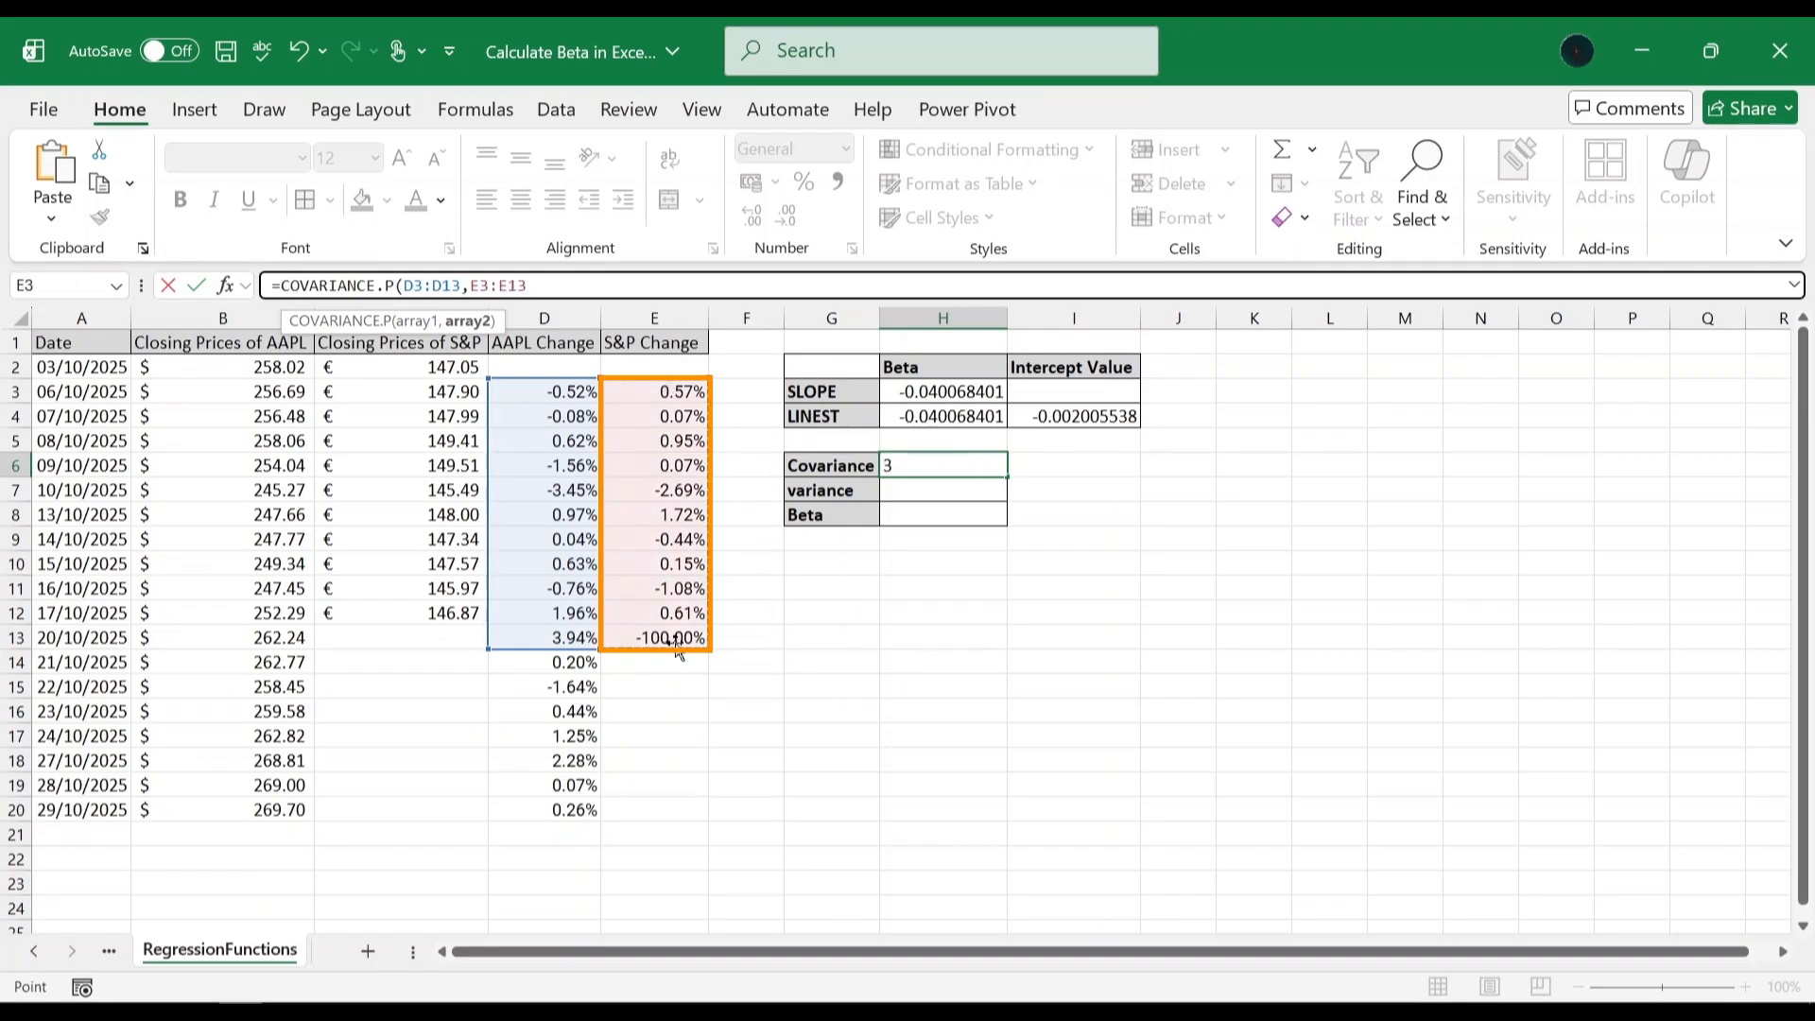
{"action": "type", "text": ")"}
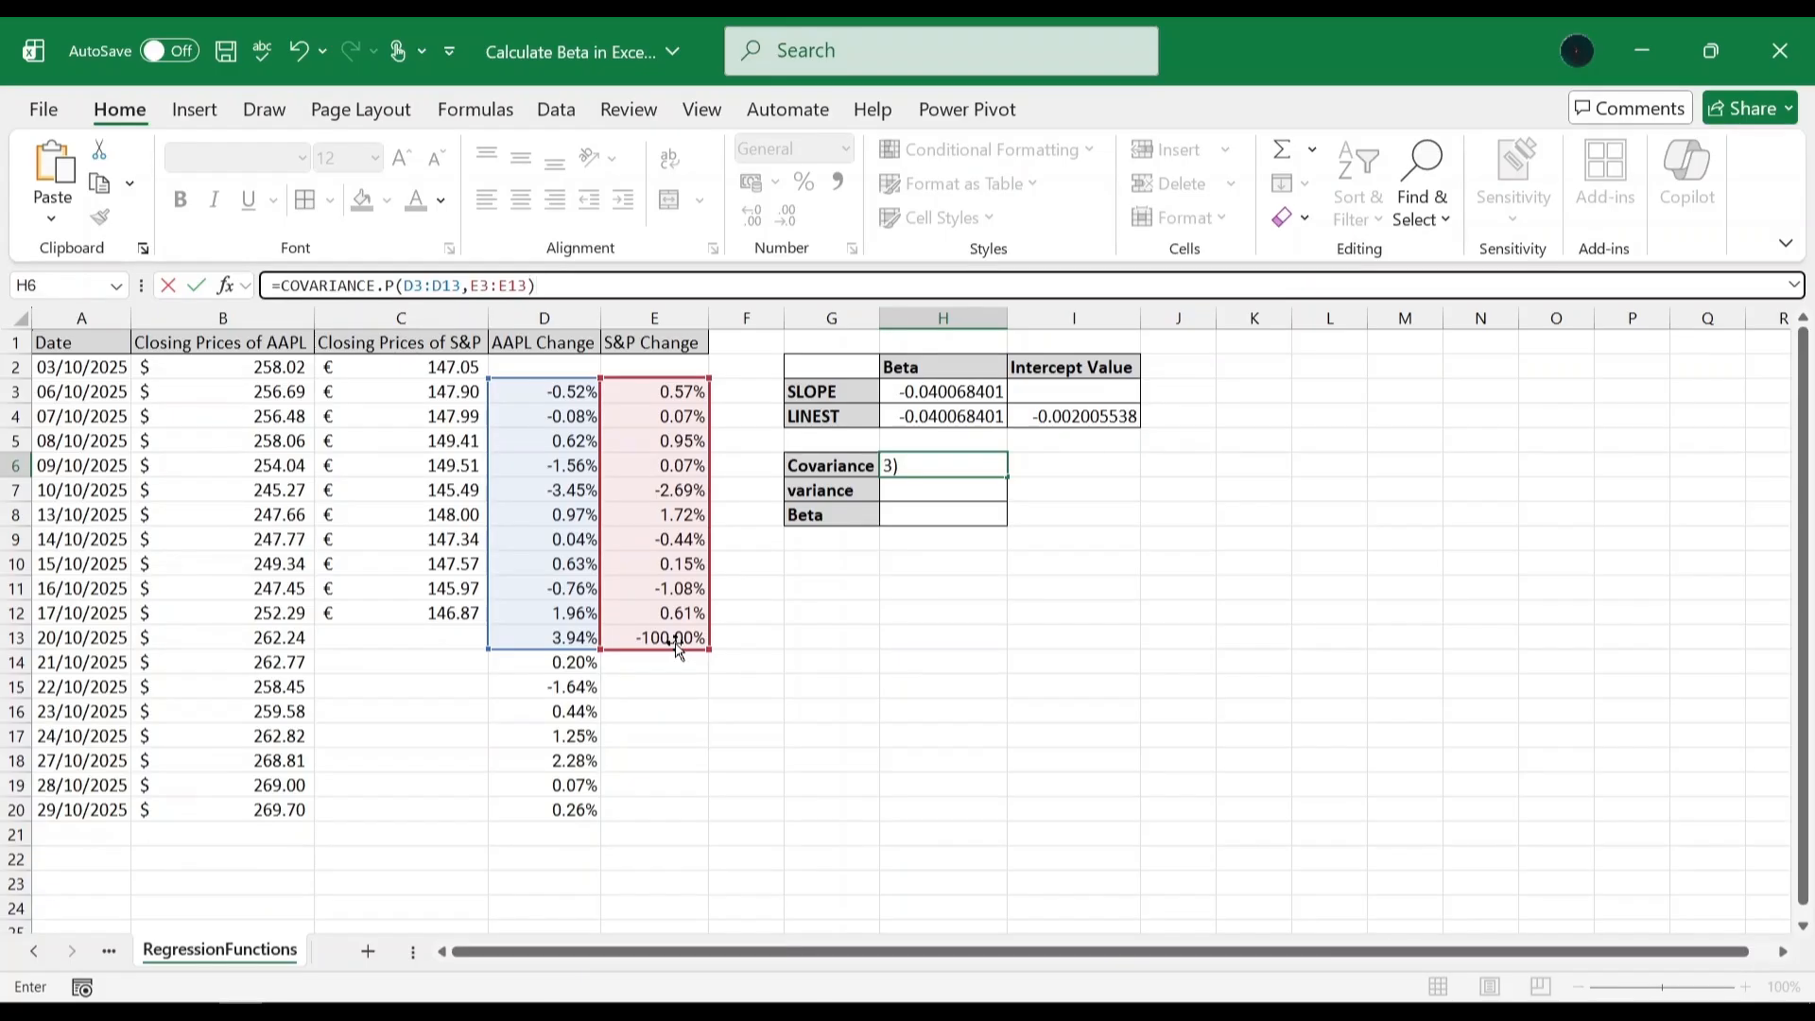
{"action": "key", "text": "Return"}
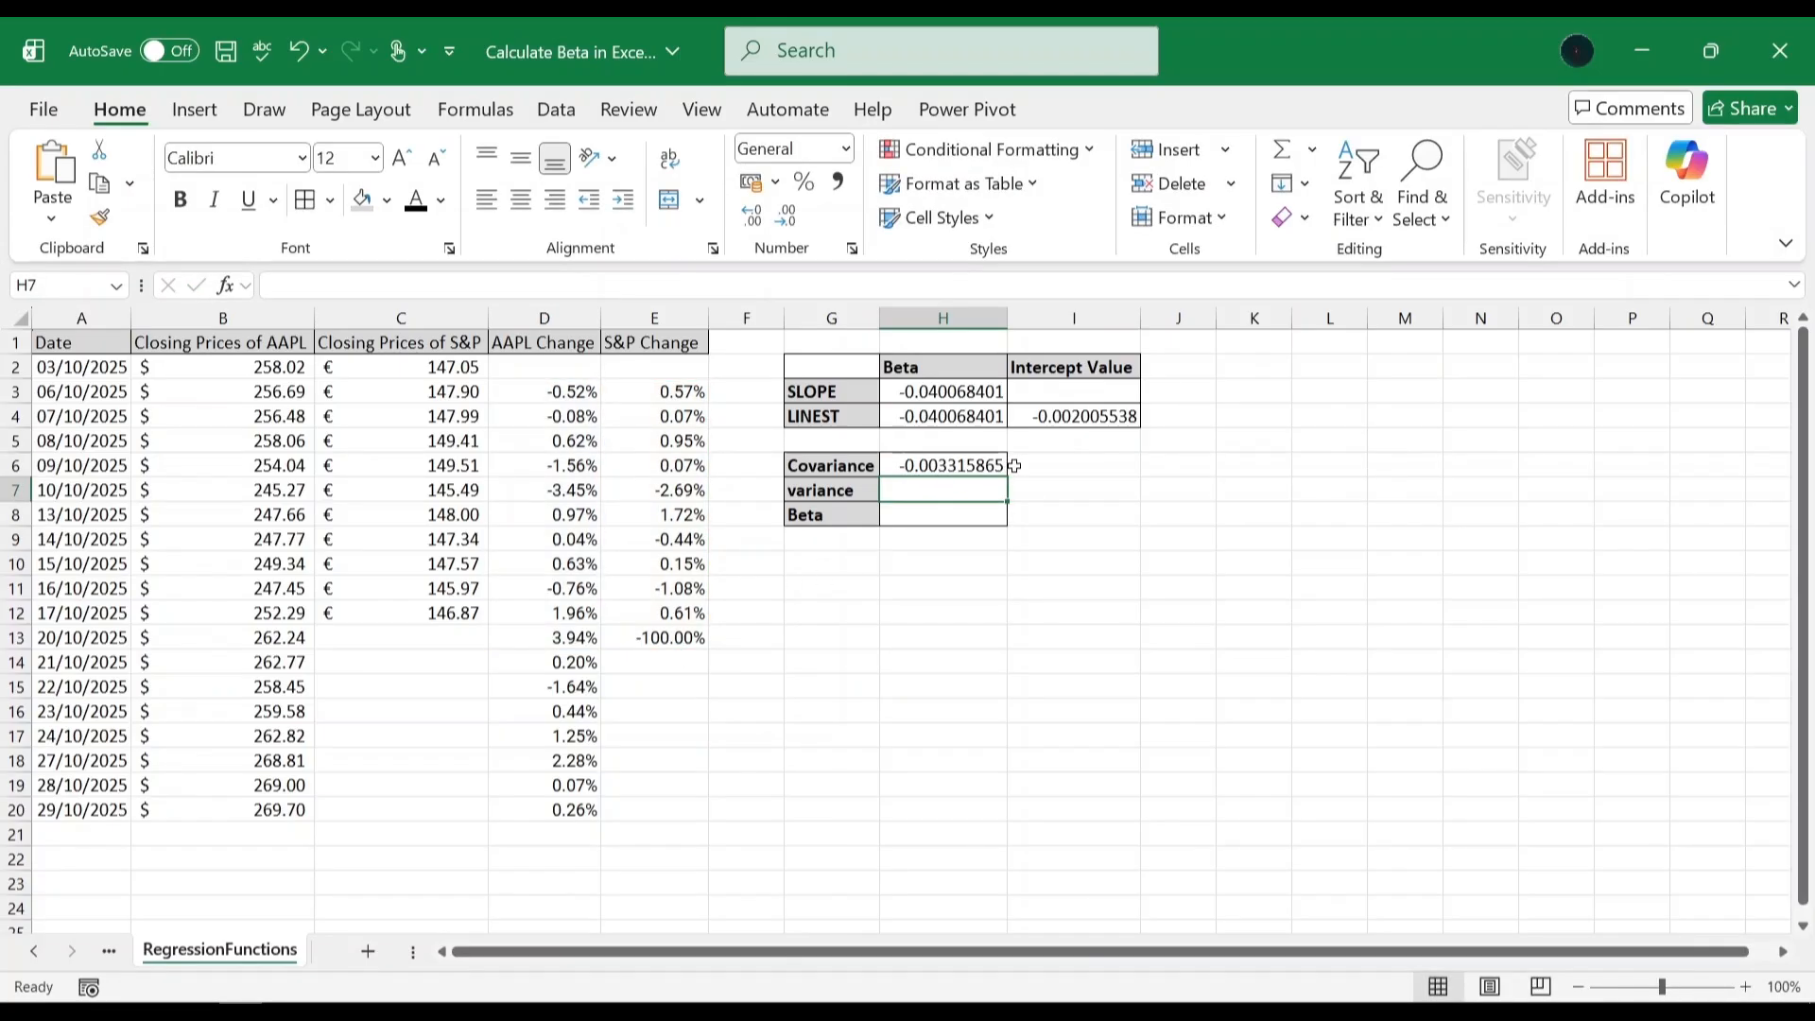
Calculate the variance of the S&P changes in H7 with =VAR.P(E3:E13)
{"action": "left_click", "coordinate": [959, 489]}
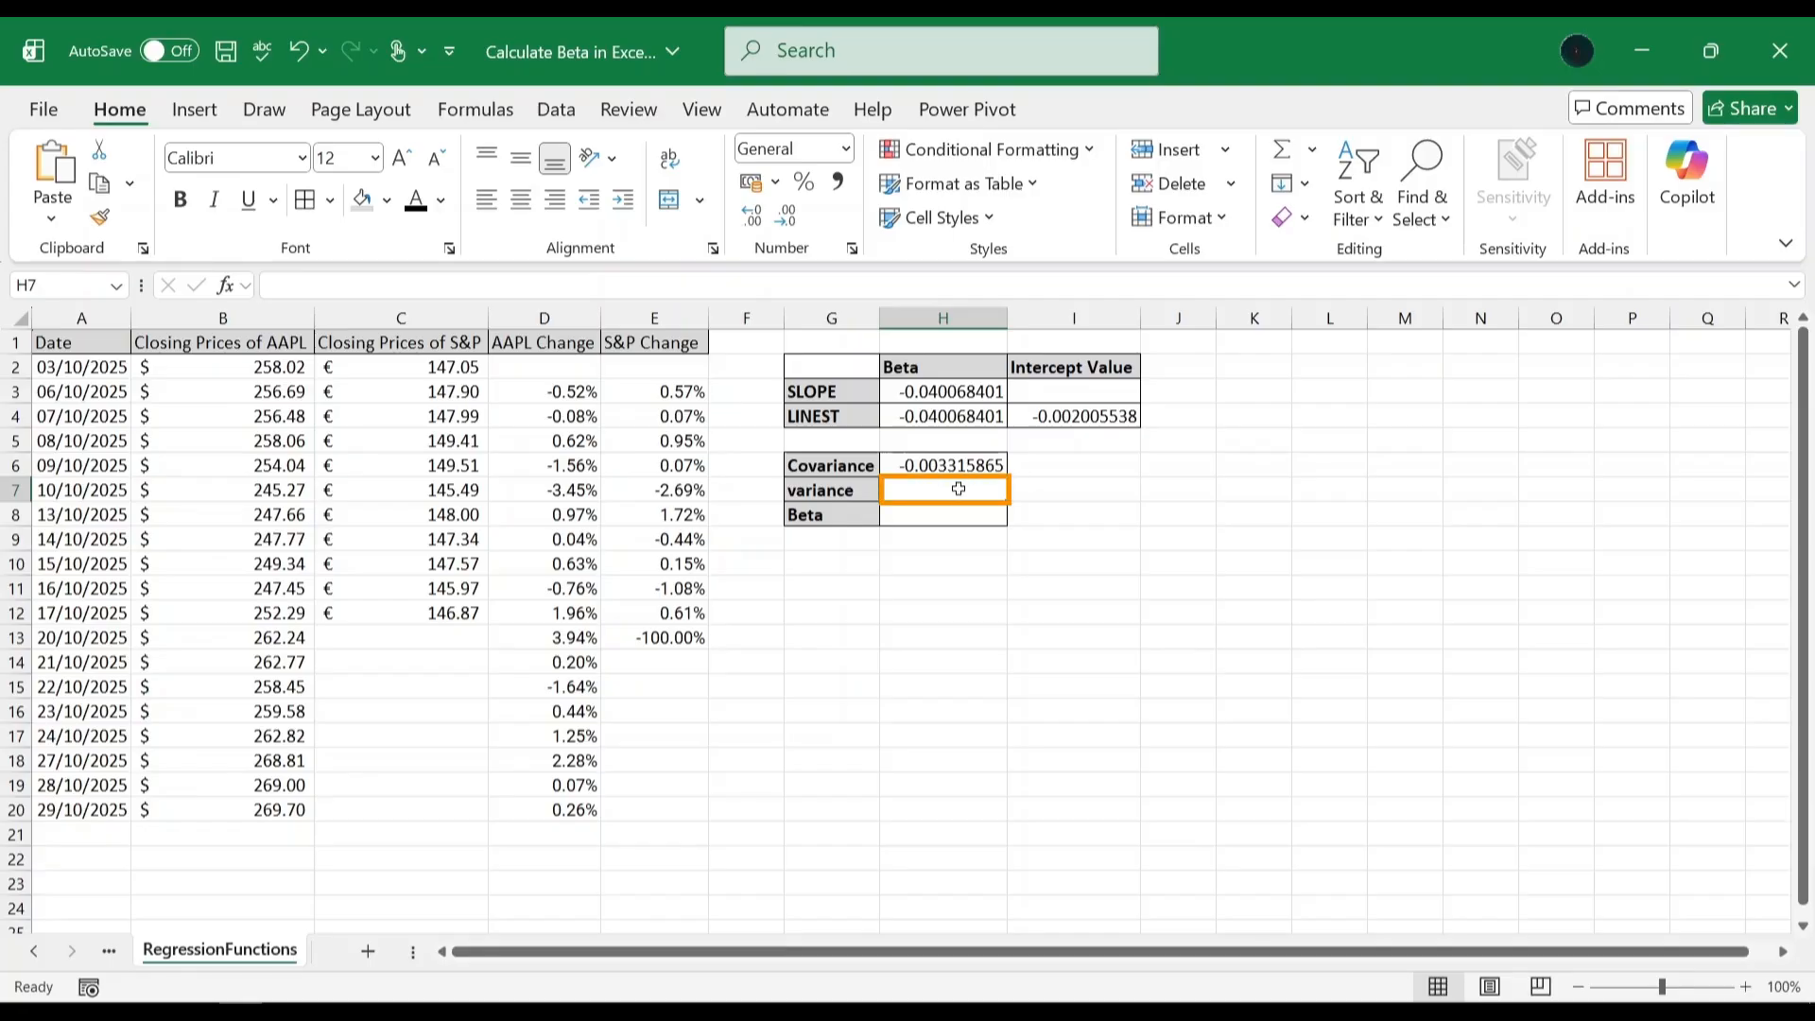
{"action": "type", "text": "="}
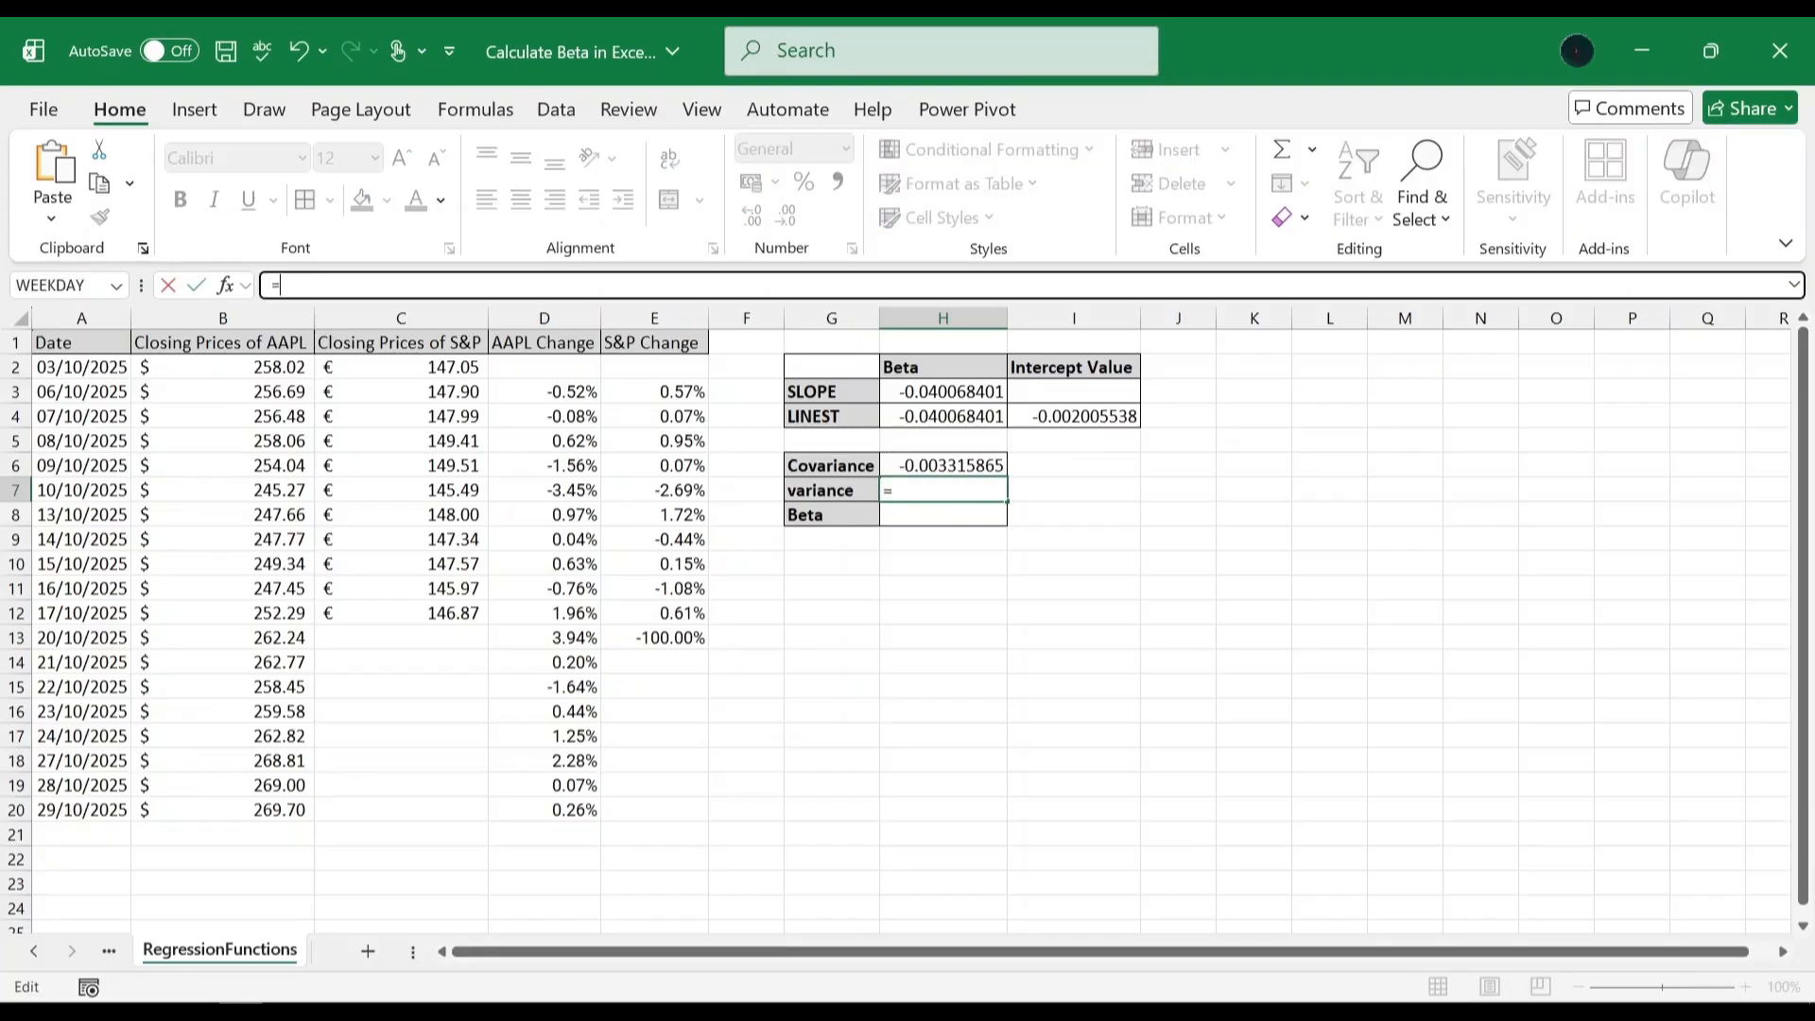
{"action": "type", "text": "VAR"}
{"action": "key", "text": "Tab"}
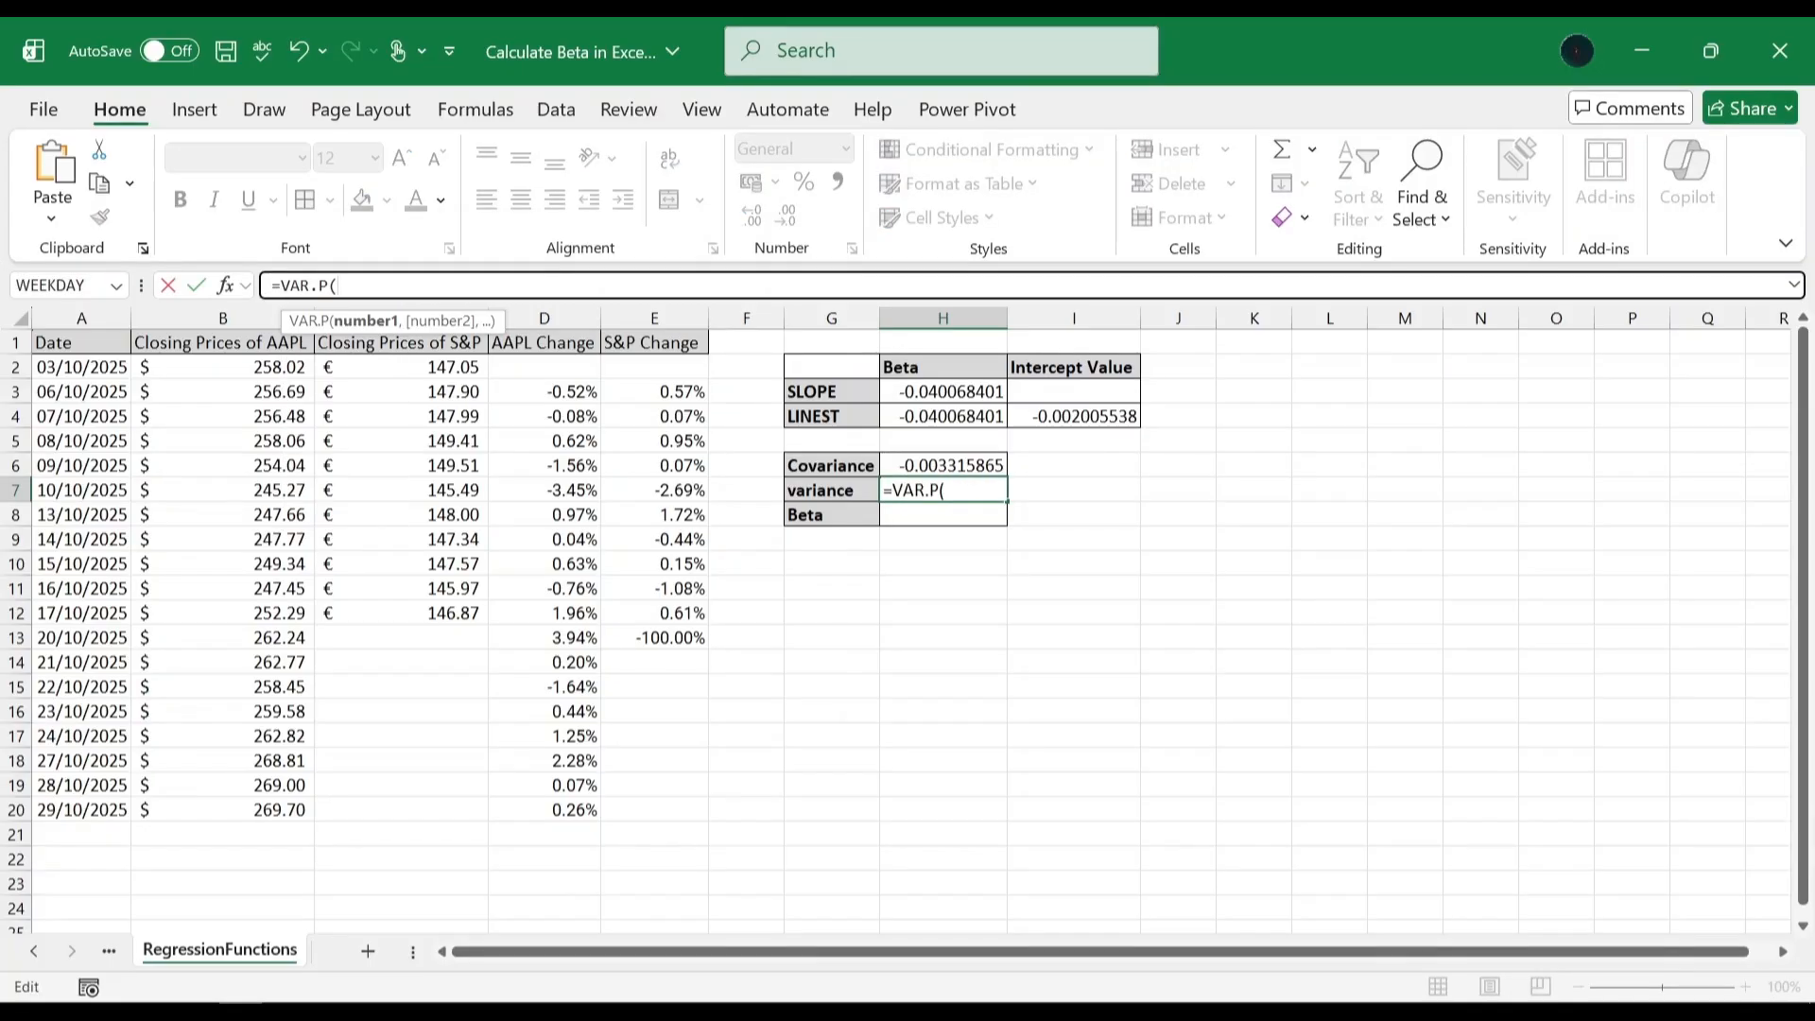
{"action": "left_click_drag", "start_coordinate": [662, 391], "coordinate": [662, 637]}
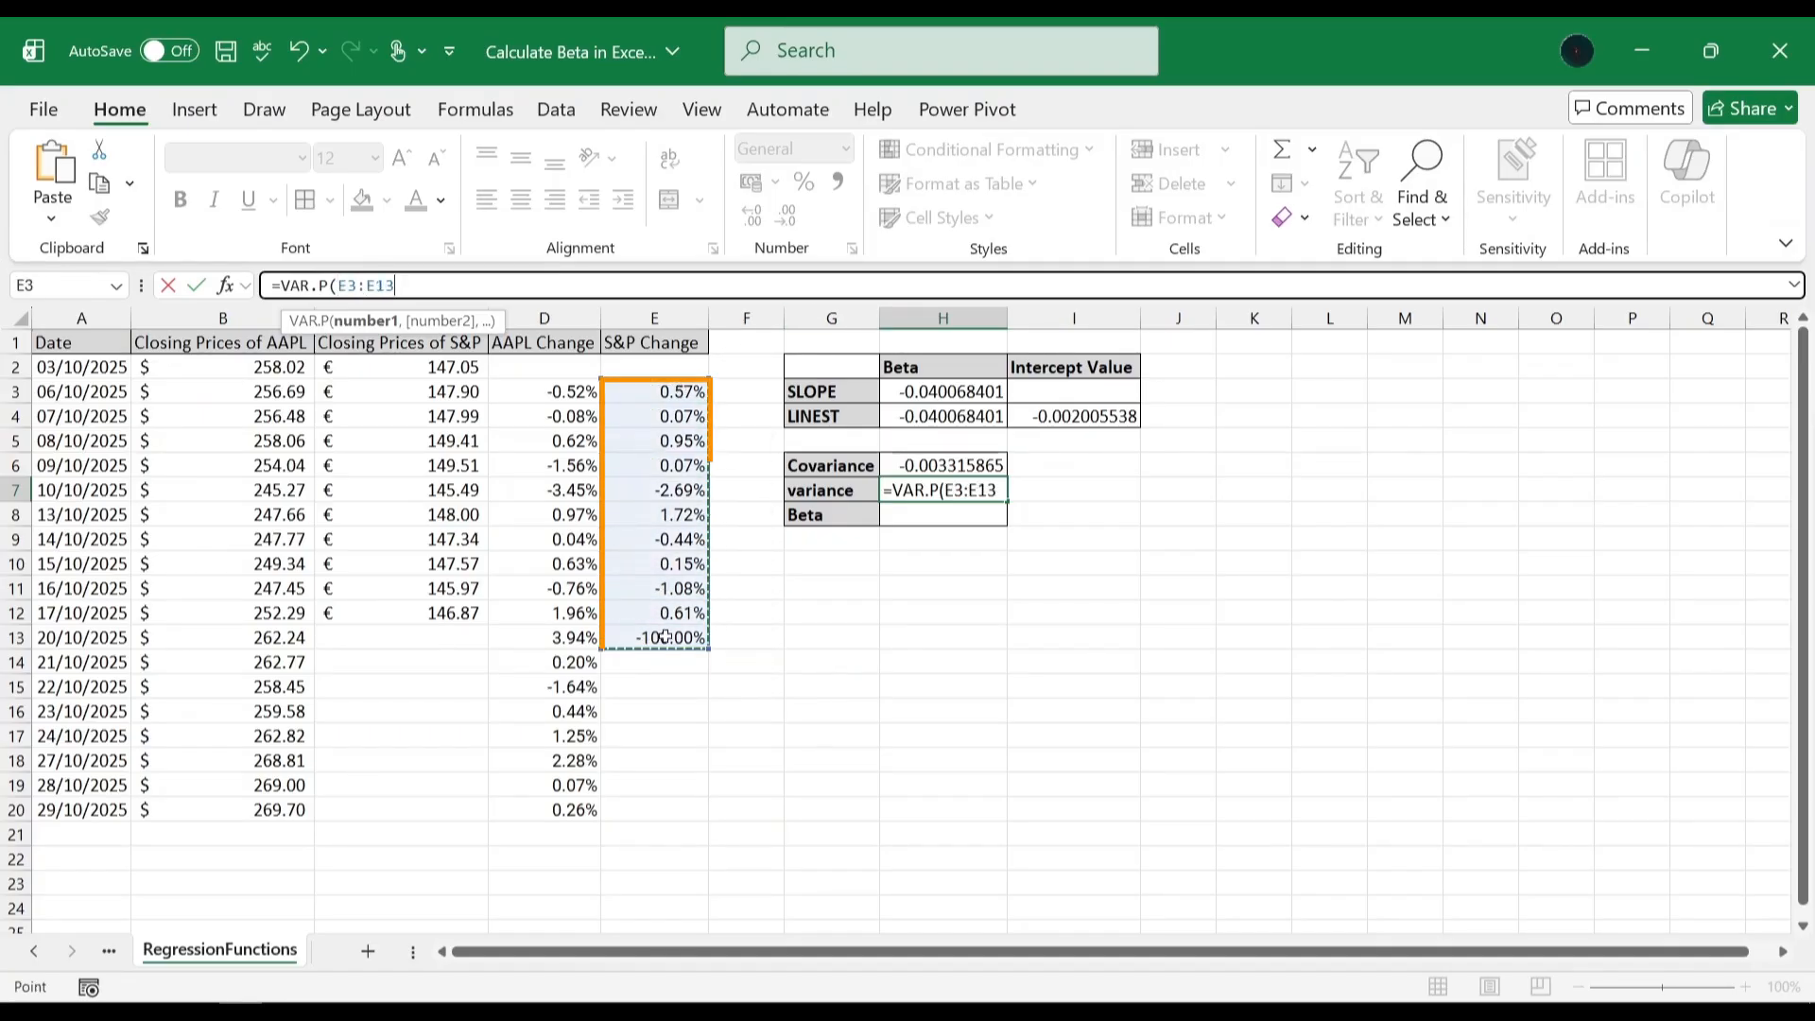
{"action": "type", "text": ")"}
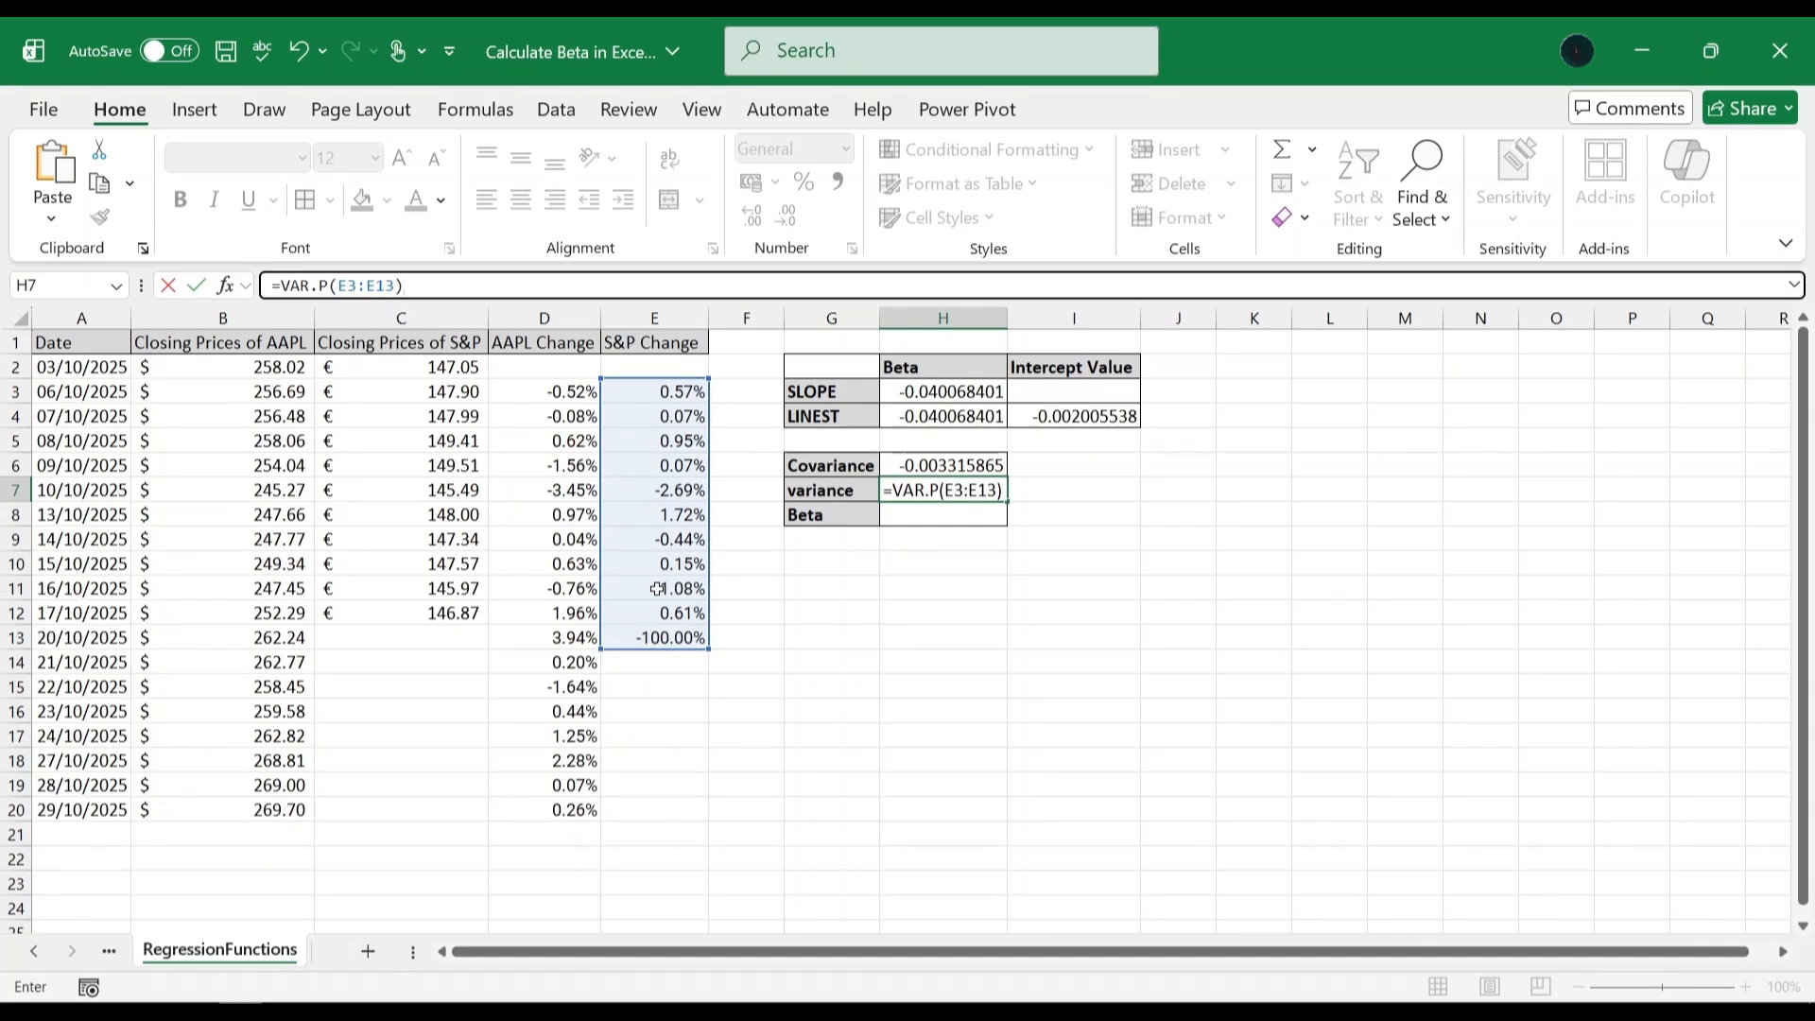
{"action": "key", "text": "Return"}
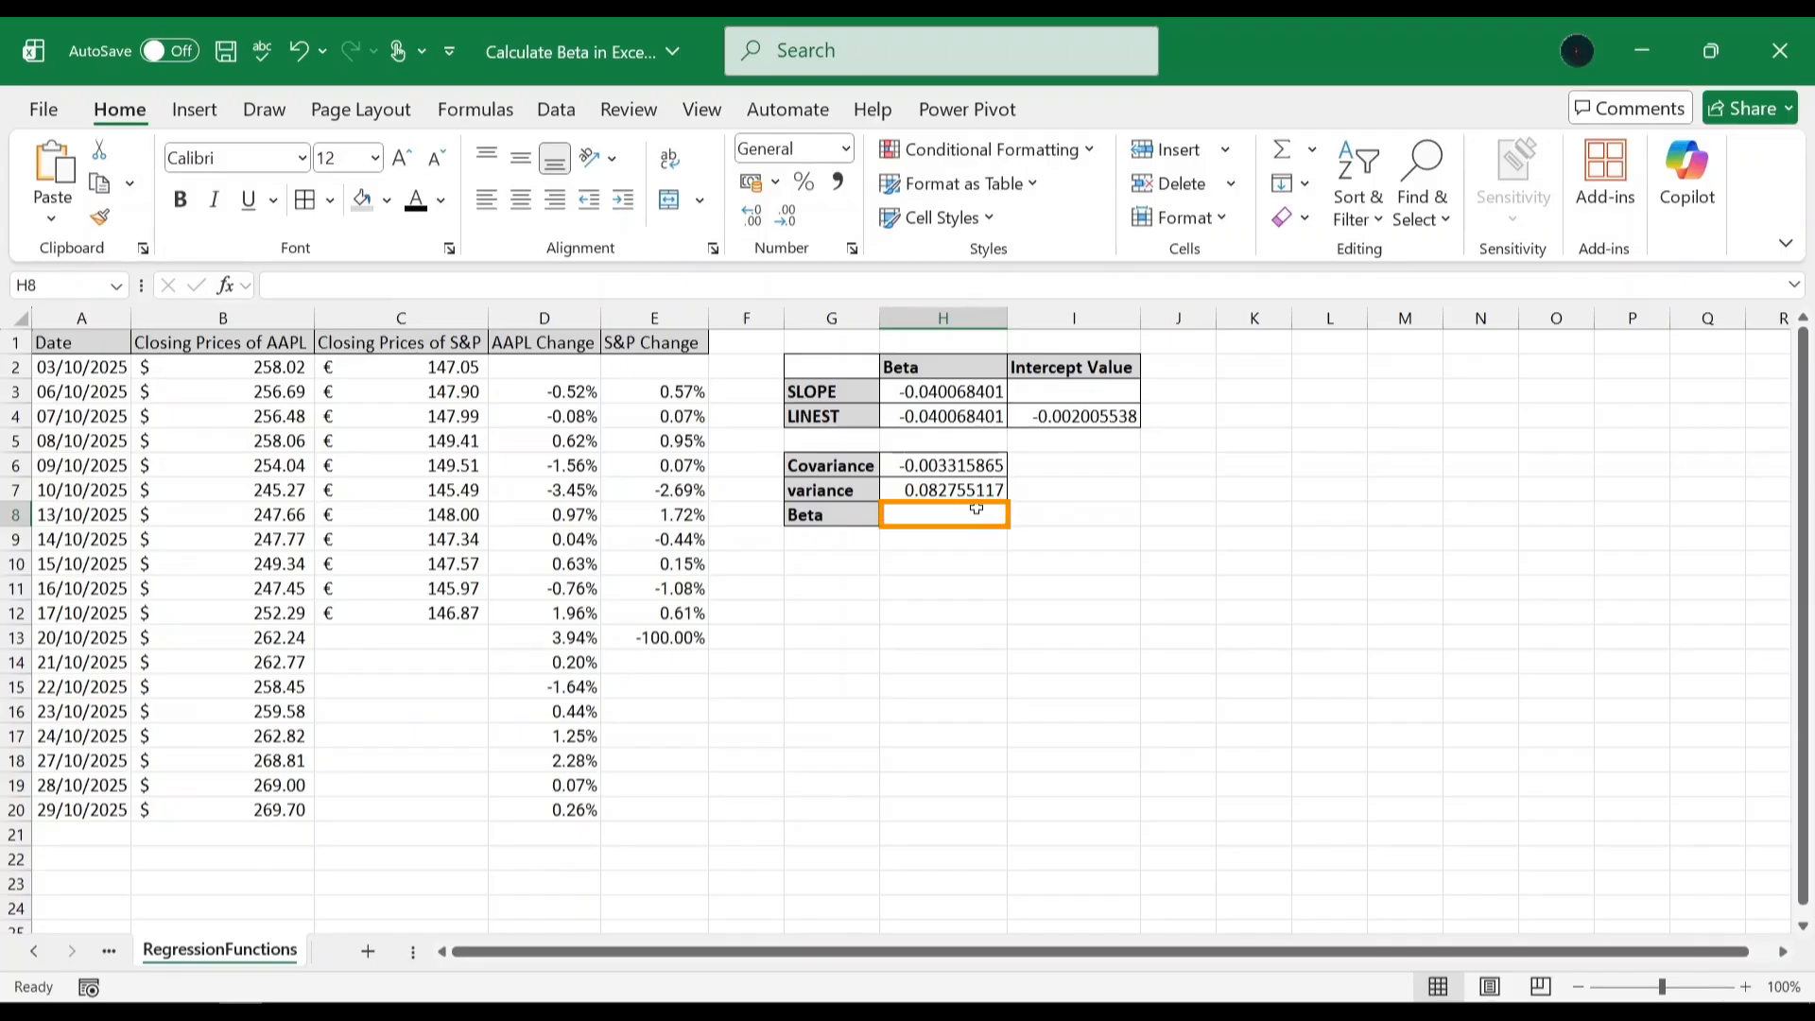
Calculate the beta in H8 by dividing the covariance by the variance with =H6/H7
{"action": "left_click", "coordinate": [605, 286]}
{"action": "type", "text": "="}
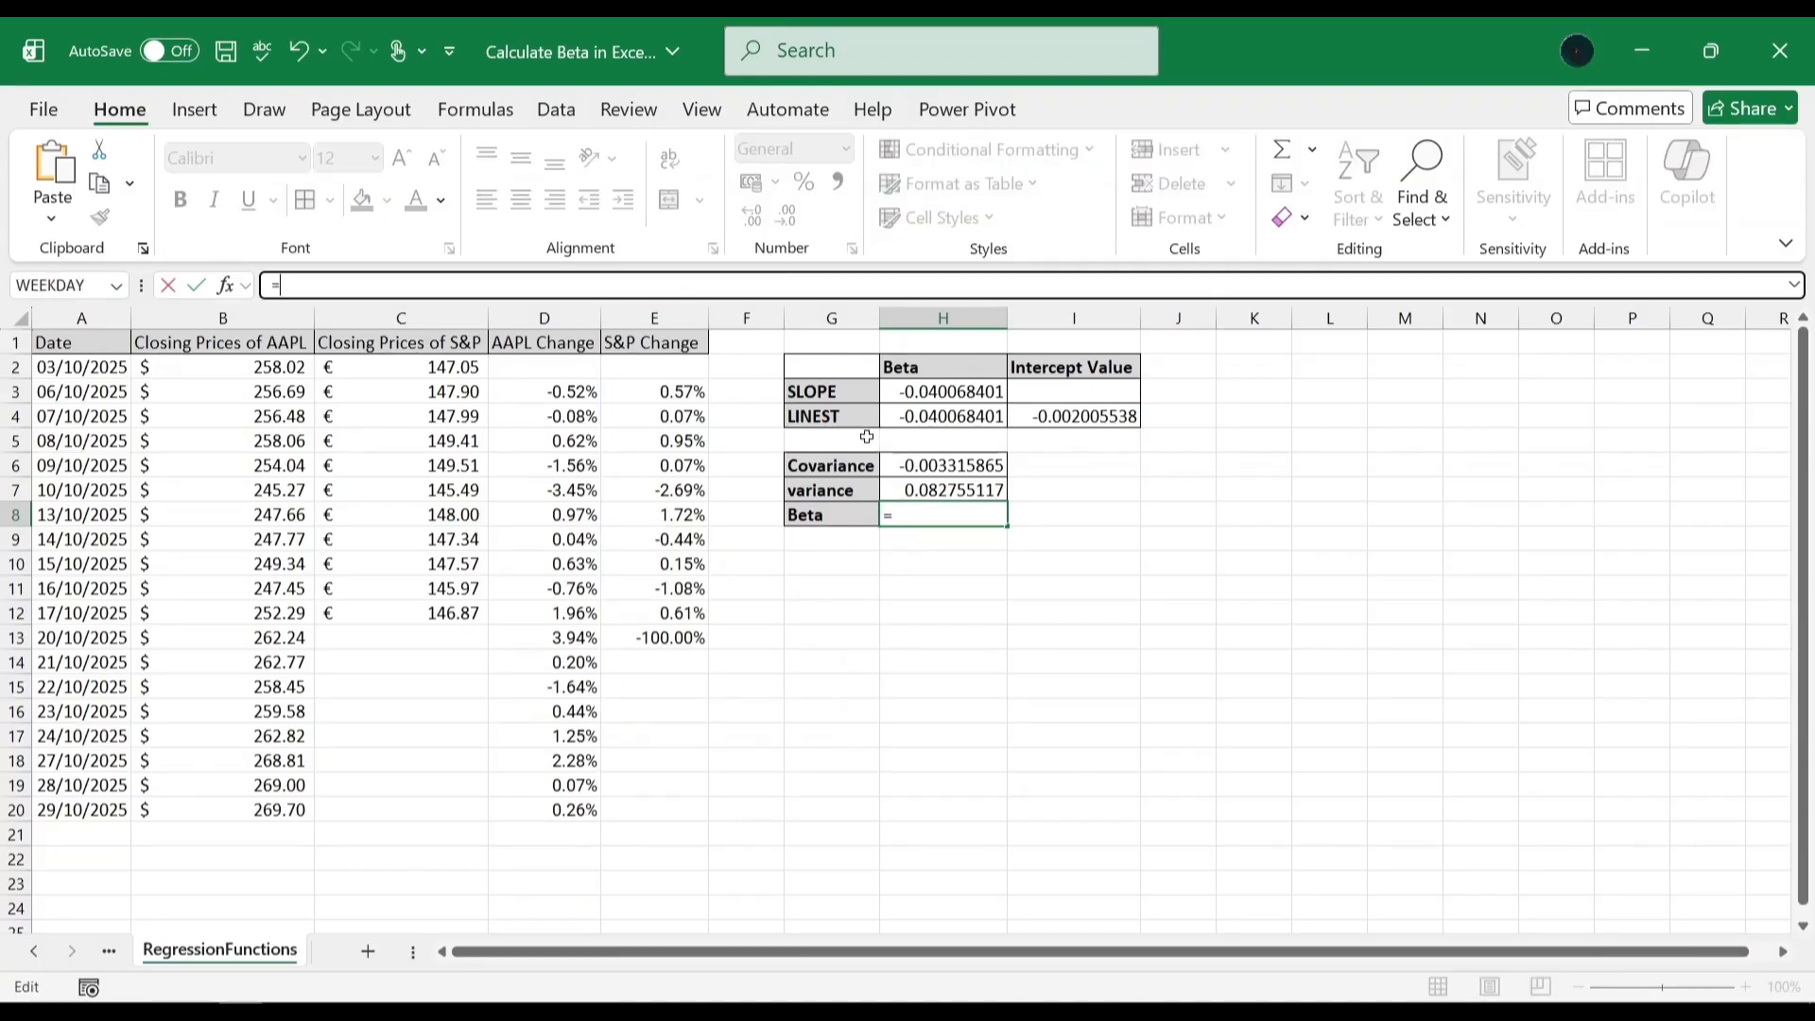
{"action": "left_click", "coordinate": [920, 466]}
{"action": "type", "text": "/"}
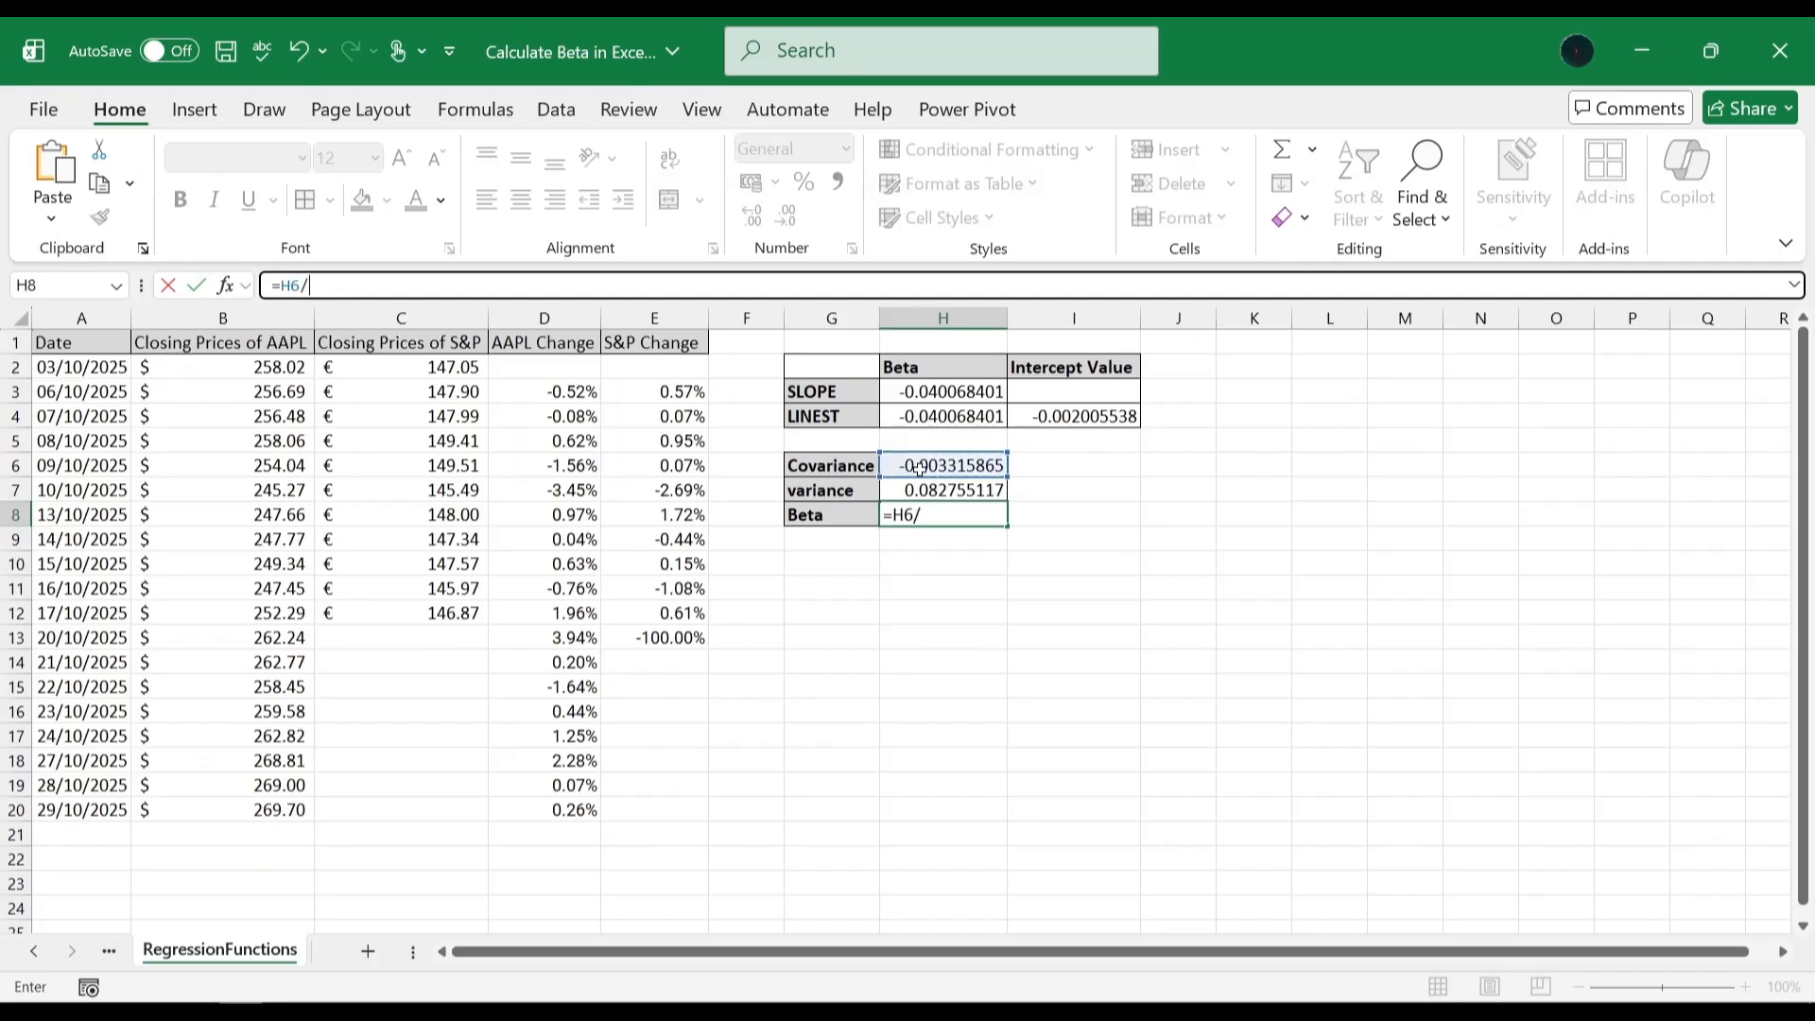
{"action": "left_click", "coordinate": [933, 488]}
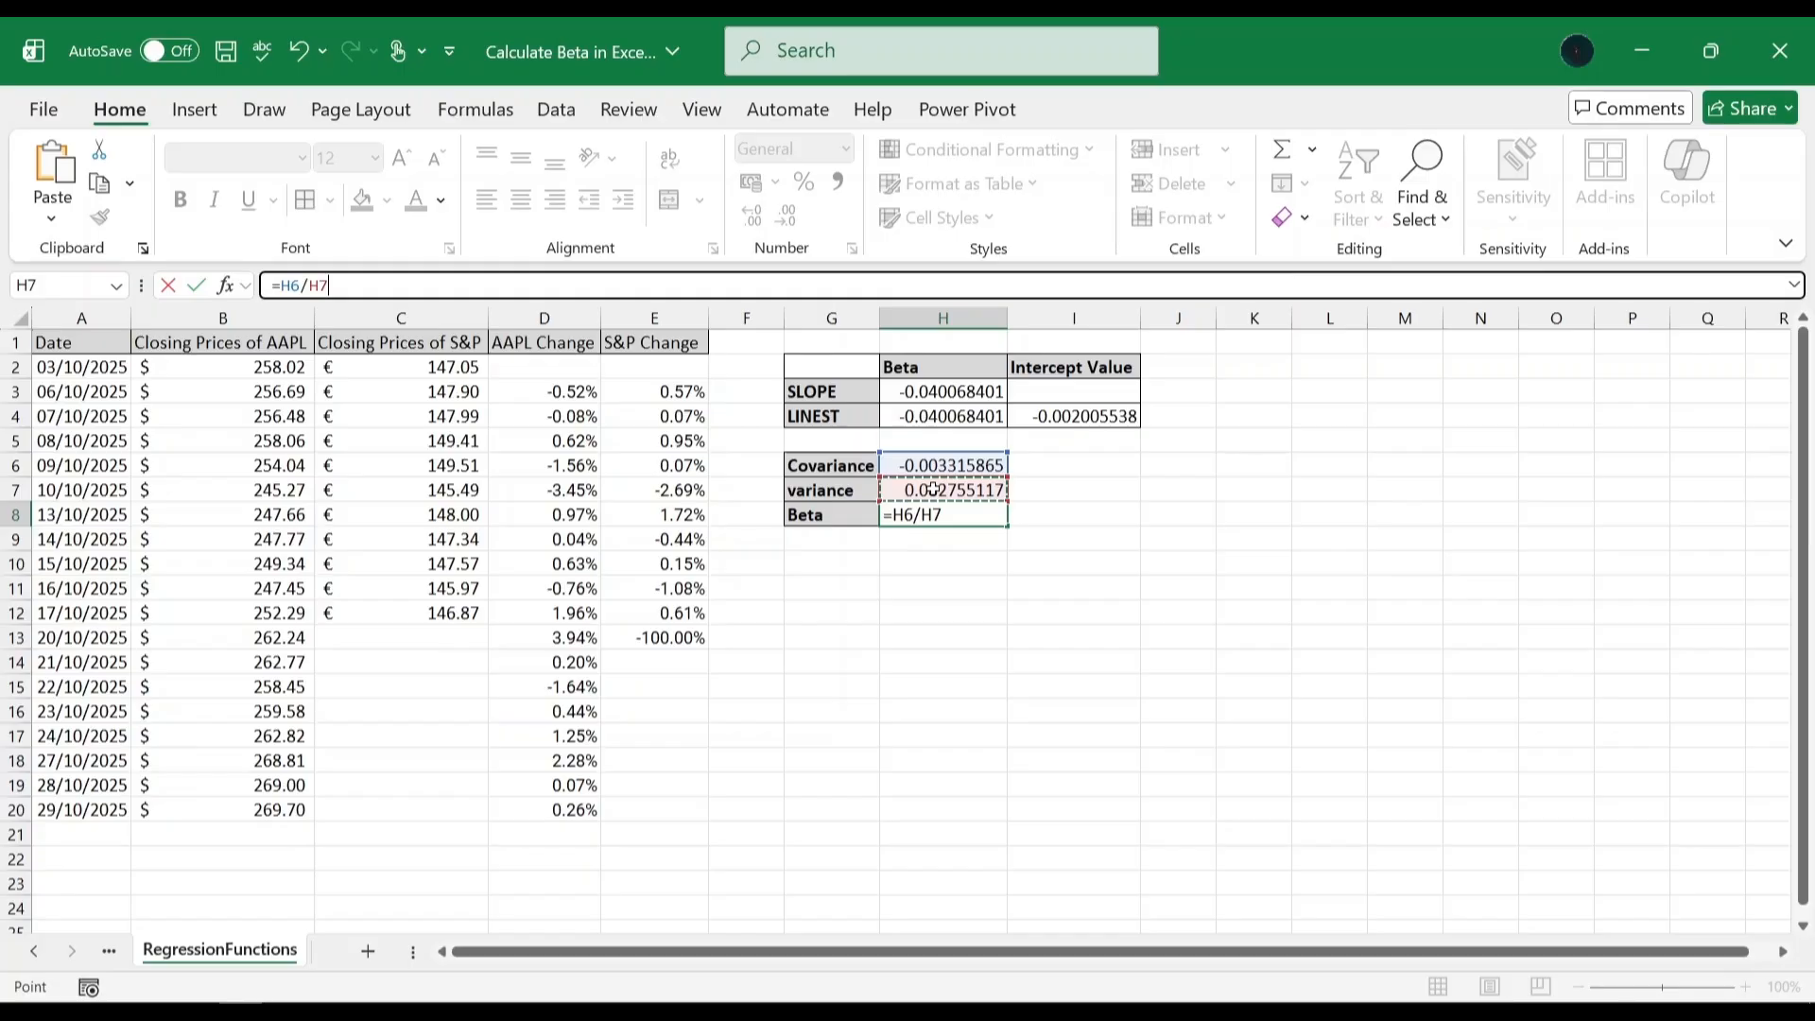
{"action": "key", "text": "Return"}
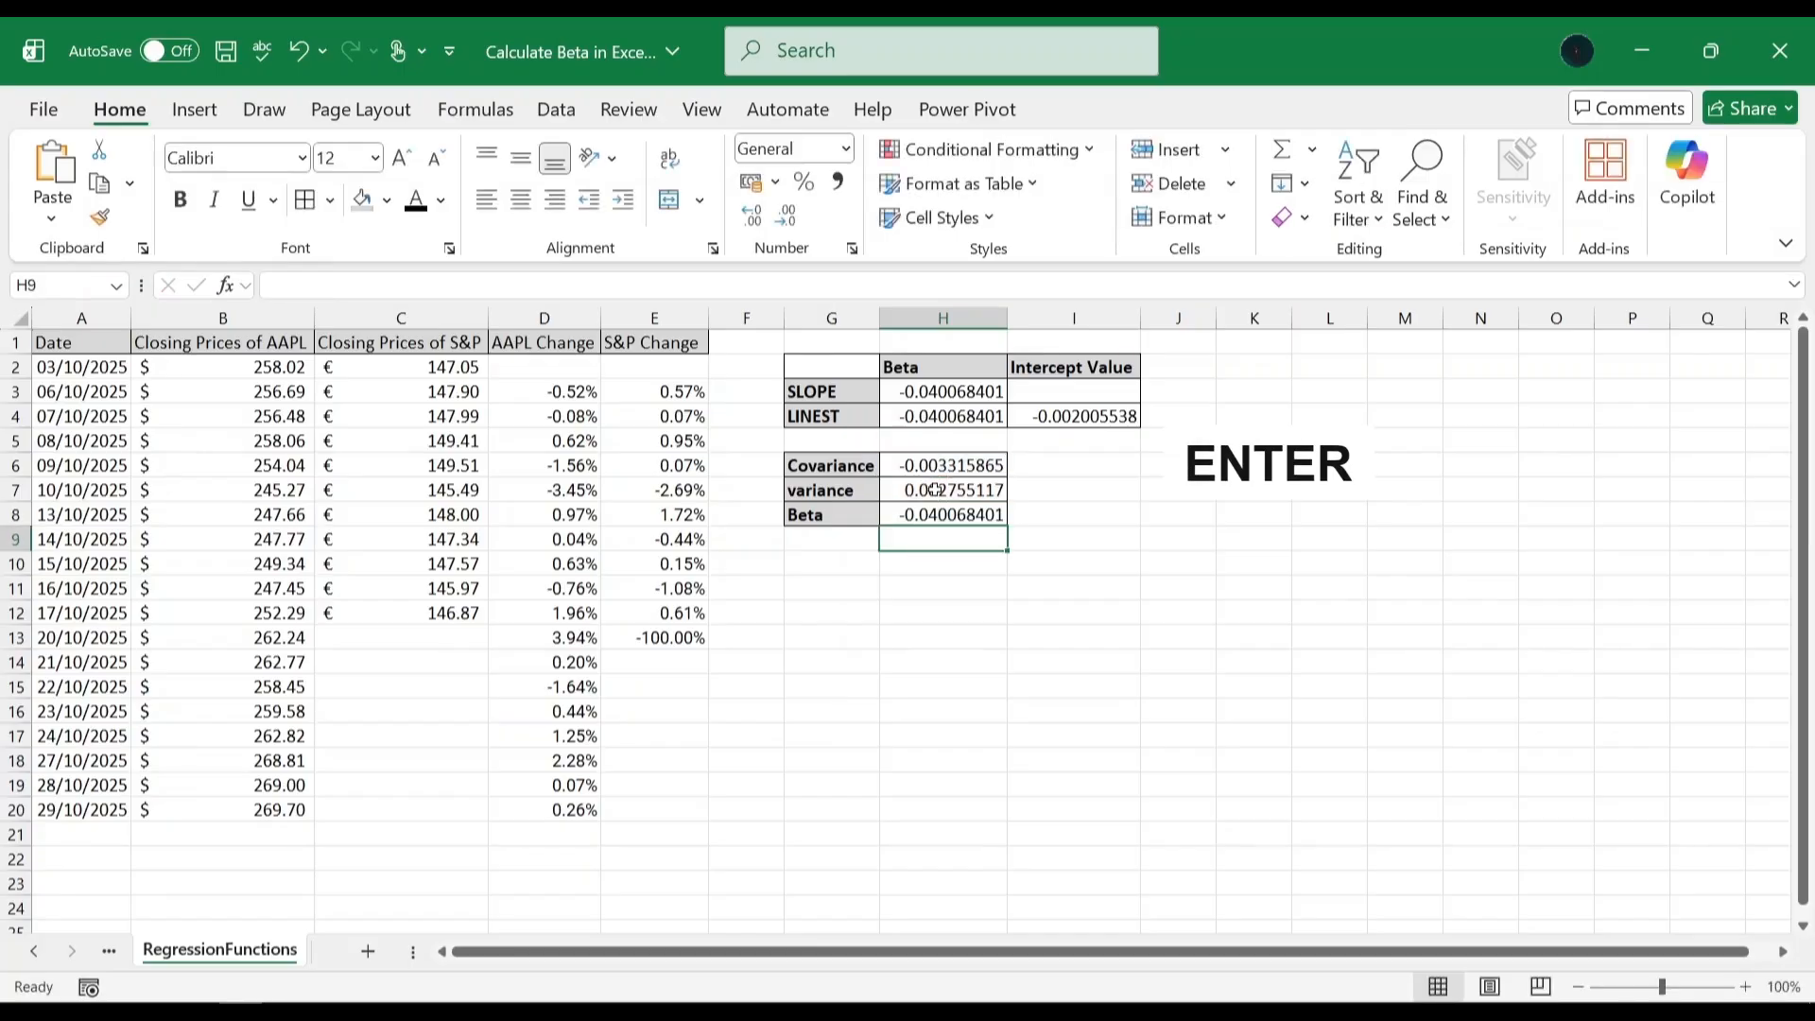
{"action": "left_click", "coordinate": [1068, 514]}
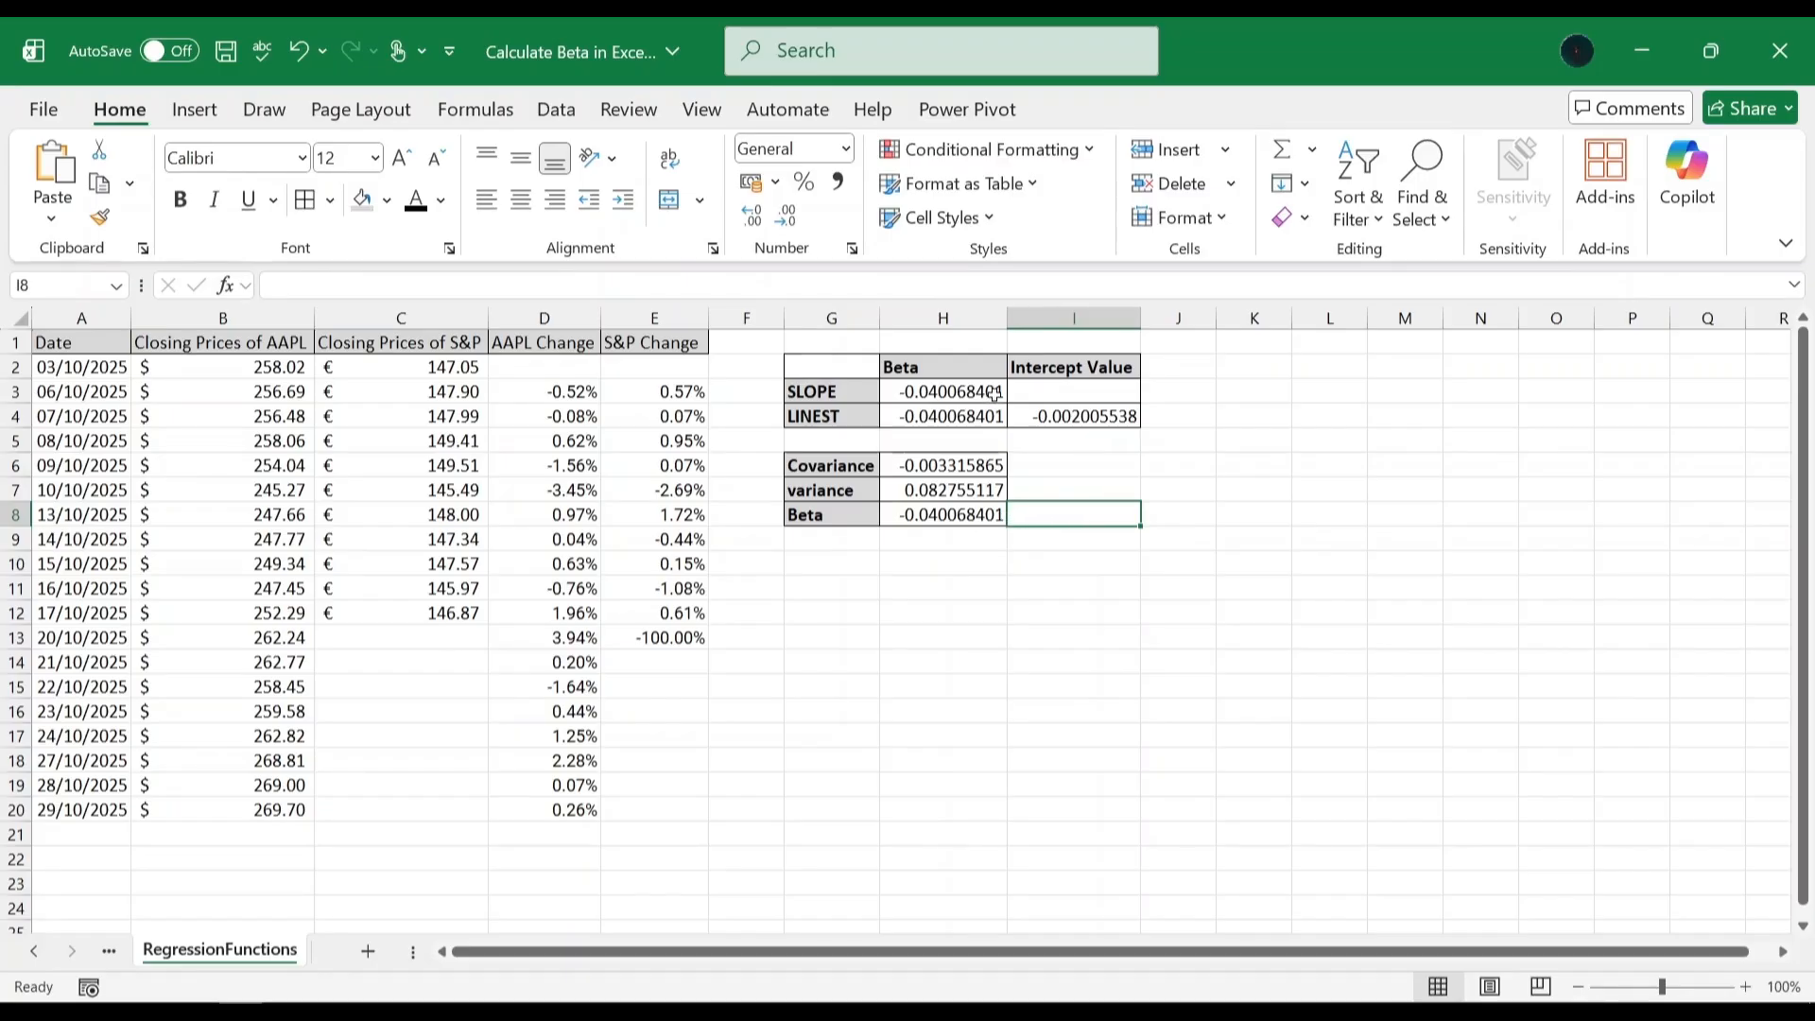
{"action": "left_click", "coordinate": [1066, 459]}
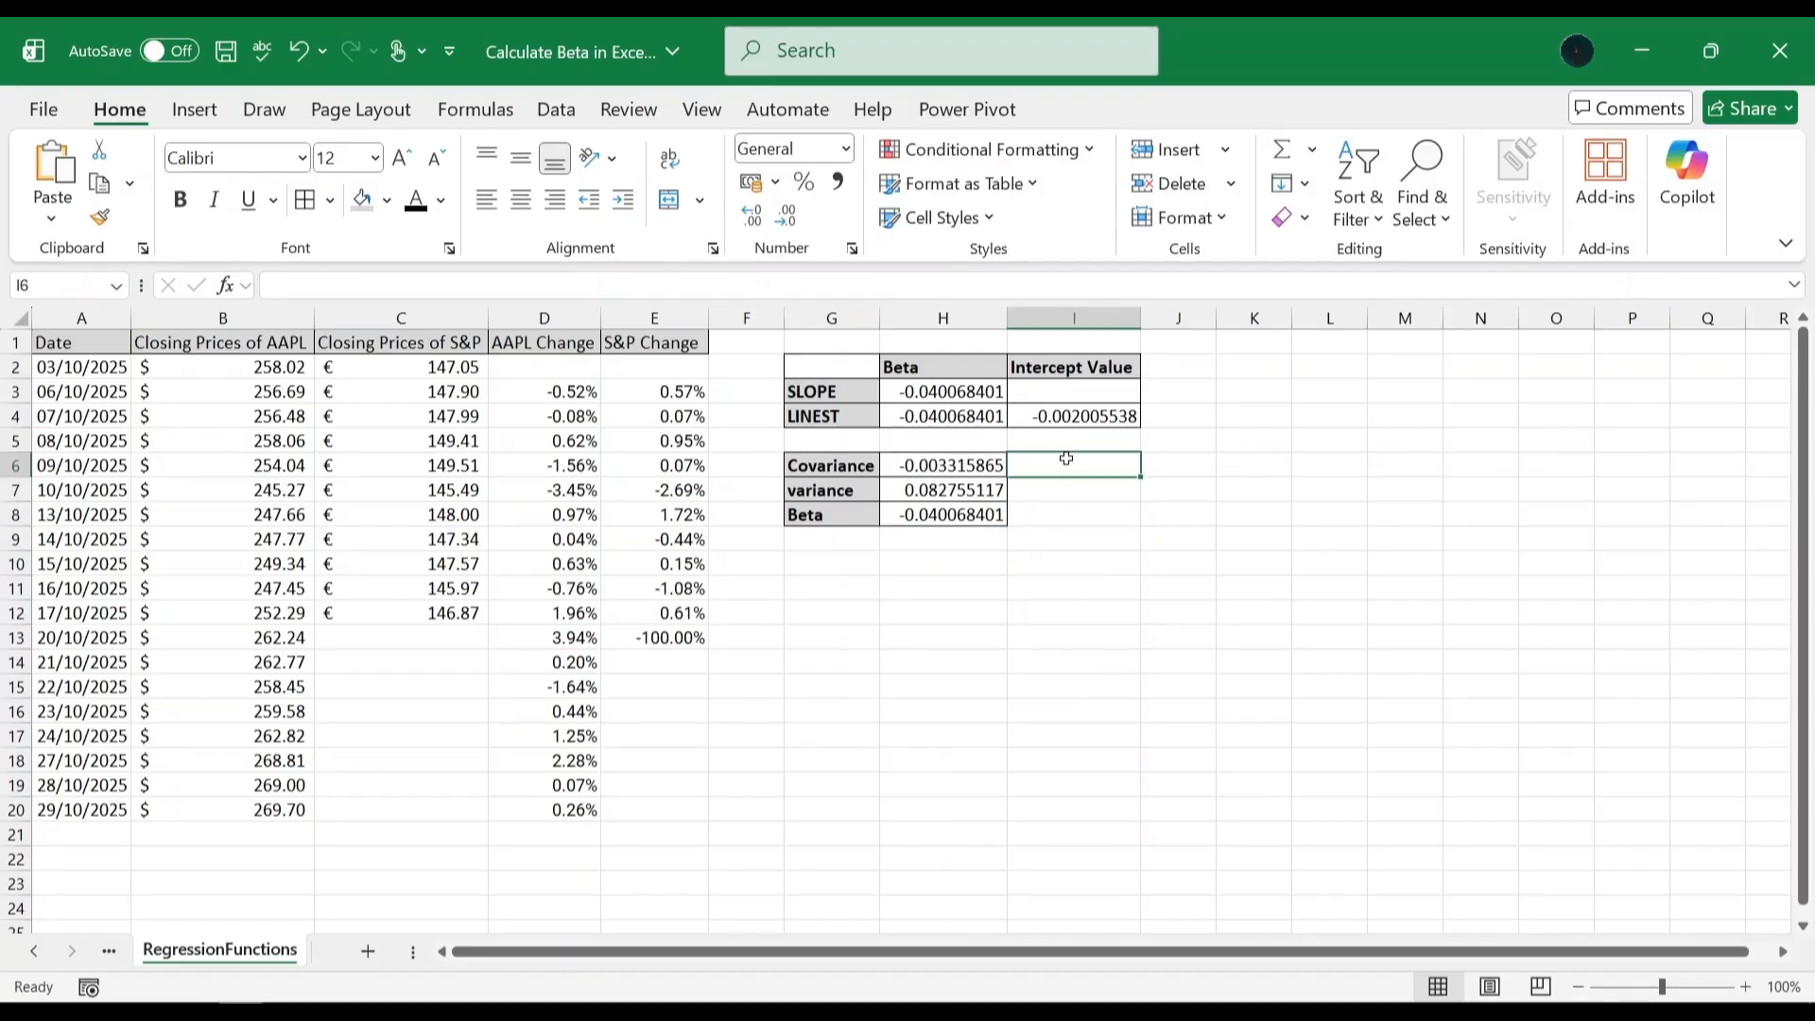